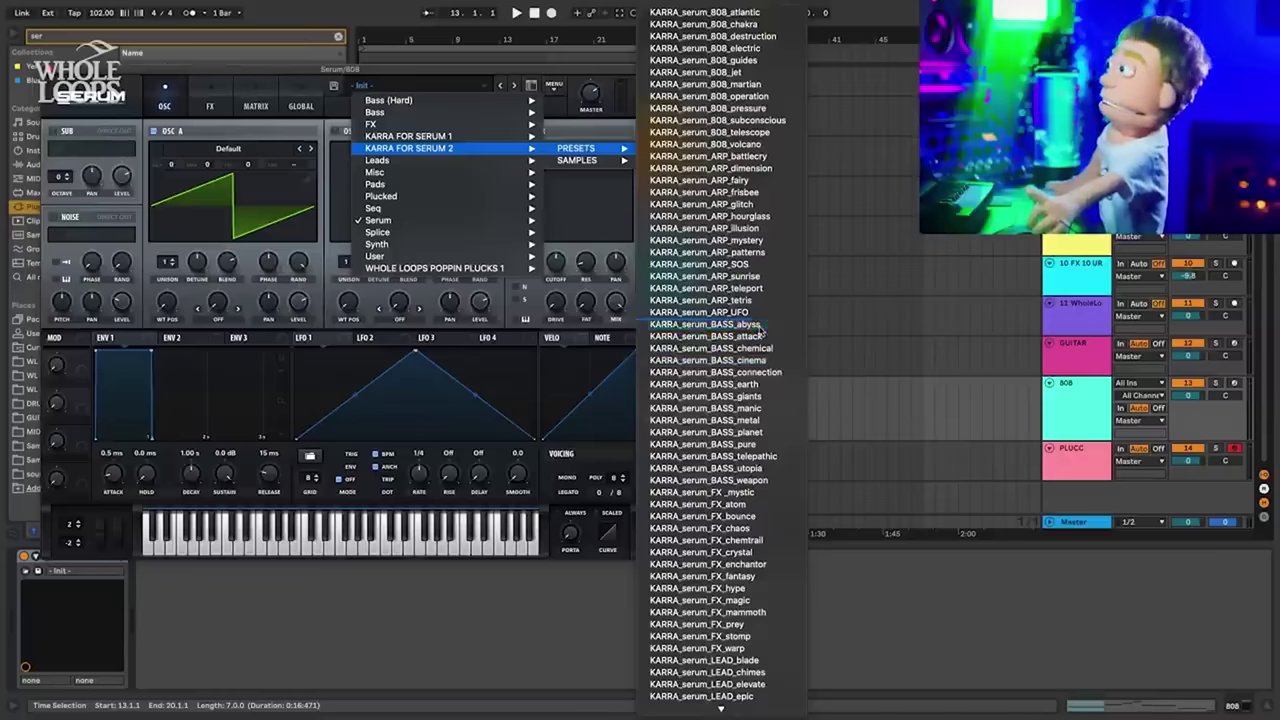
Step: Load the bass preset KARRA_serum_BASS_abyss from the KARRA FOR SERUM 2 presets
click(758, 325)
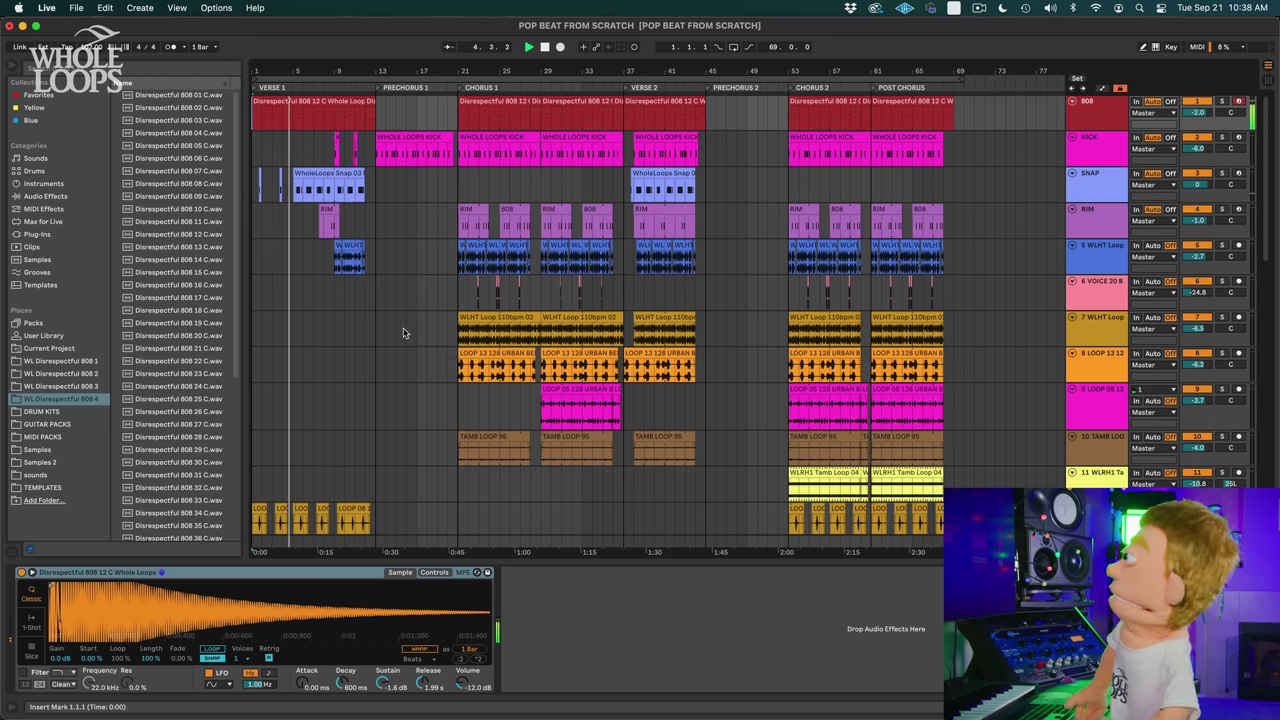
Step: Play Verse 1 with the 808 track soloed and open its MIDI clip to view the notes
scroll(405, 325, down, 2)
scroll(407, 318, up, 2)
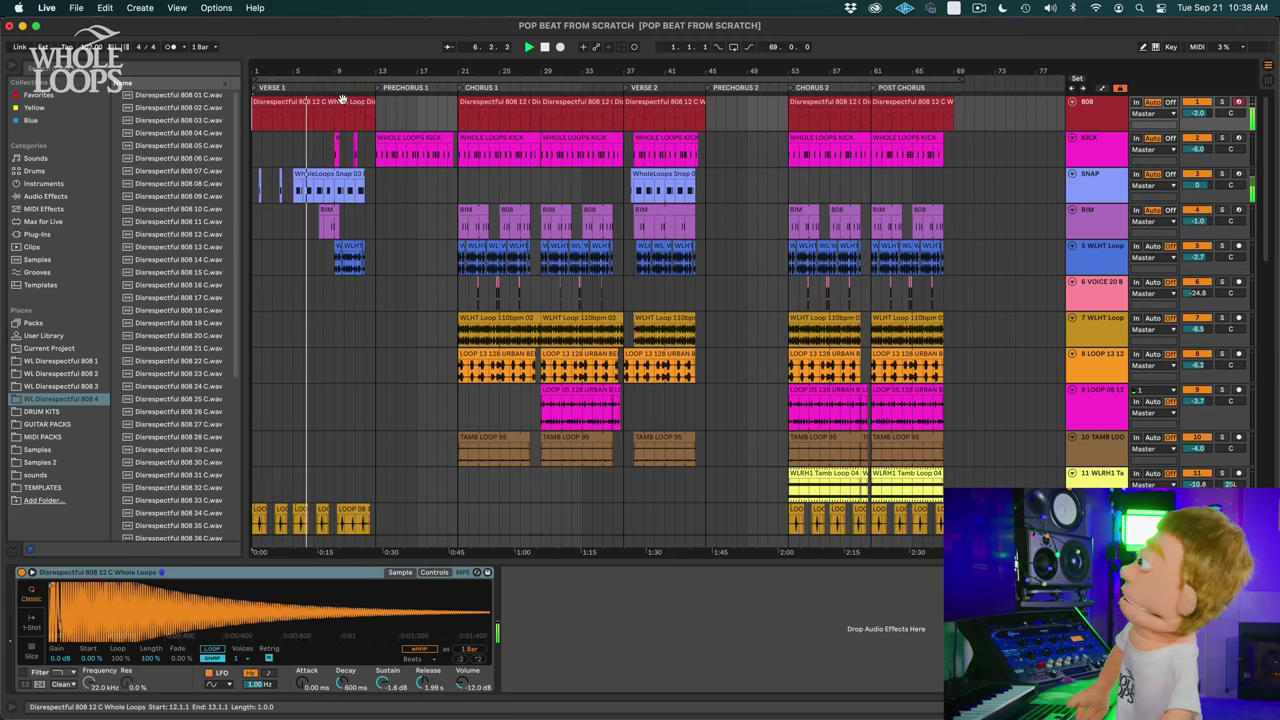
click(1103, 117)
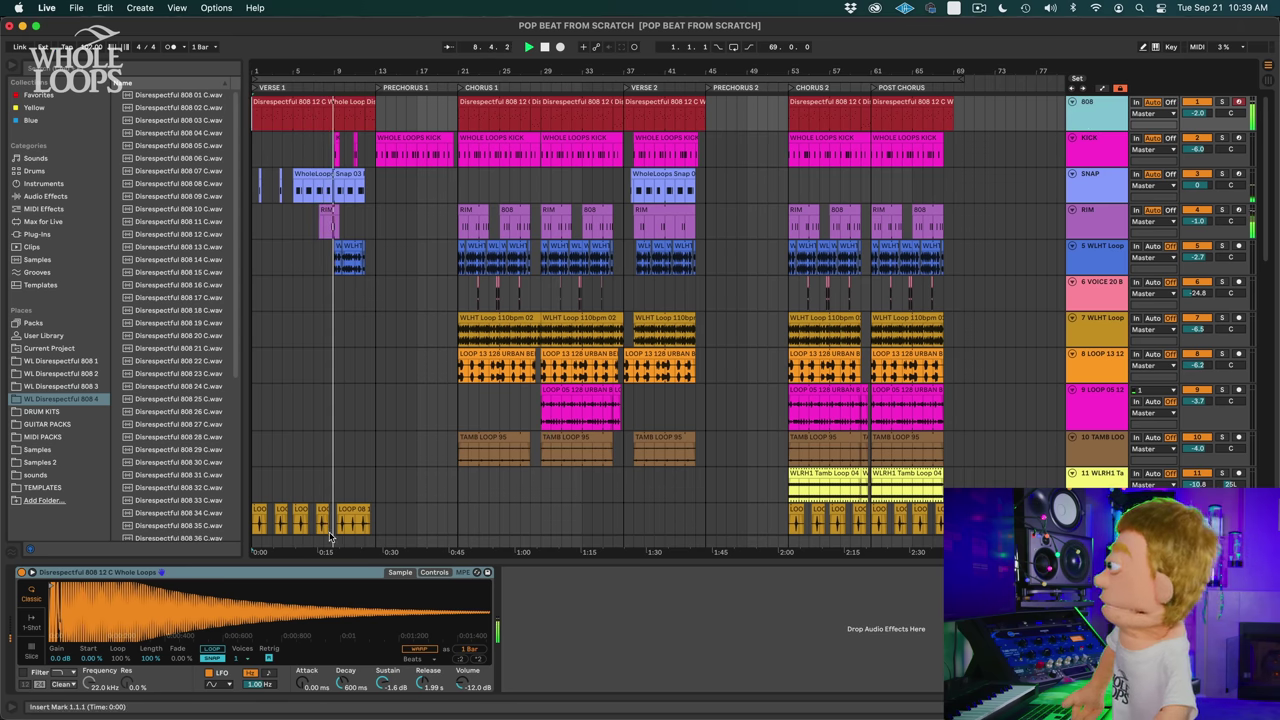
click(1221, 103)
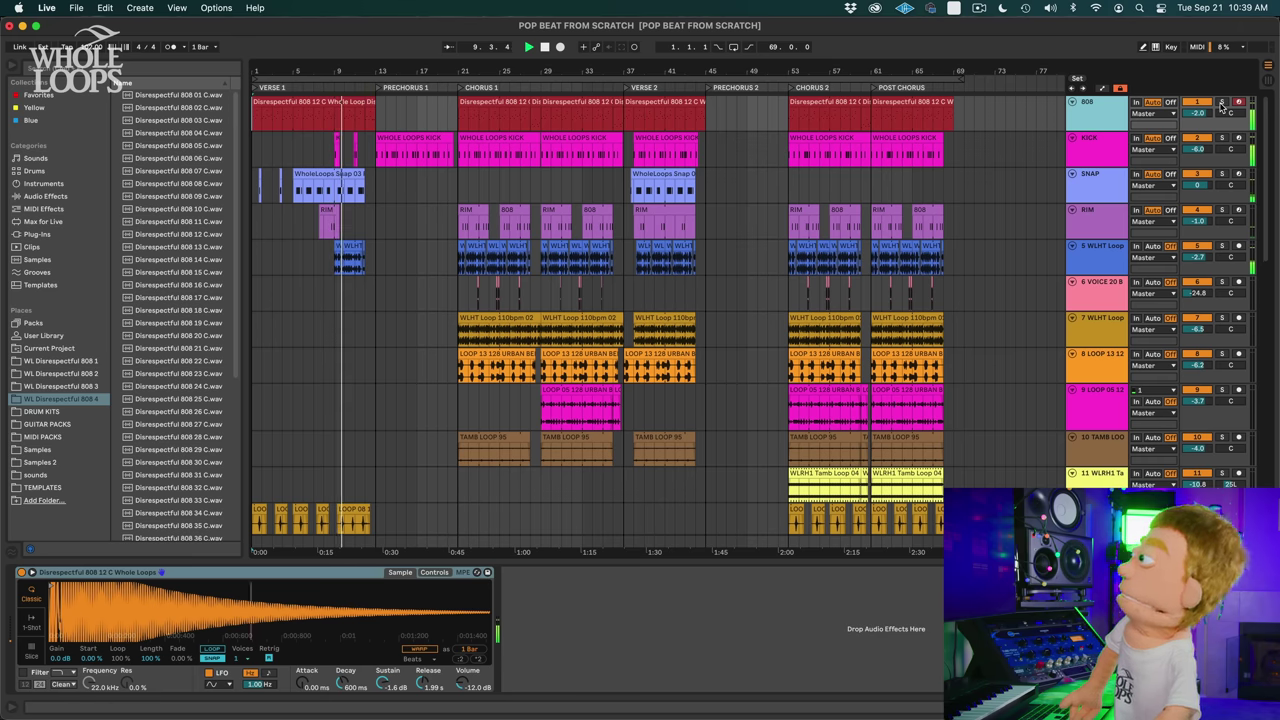
double_click(327, 104)
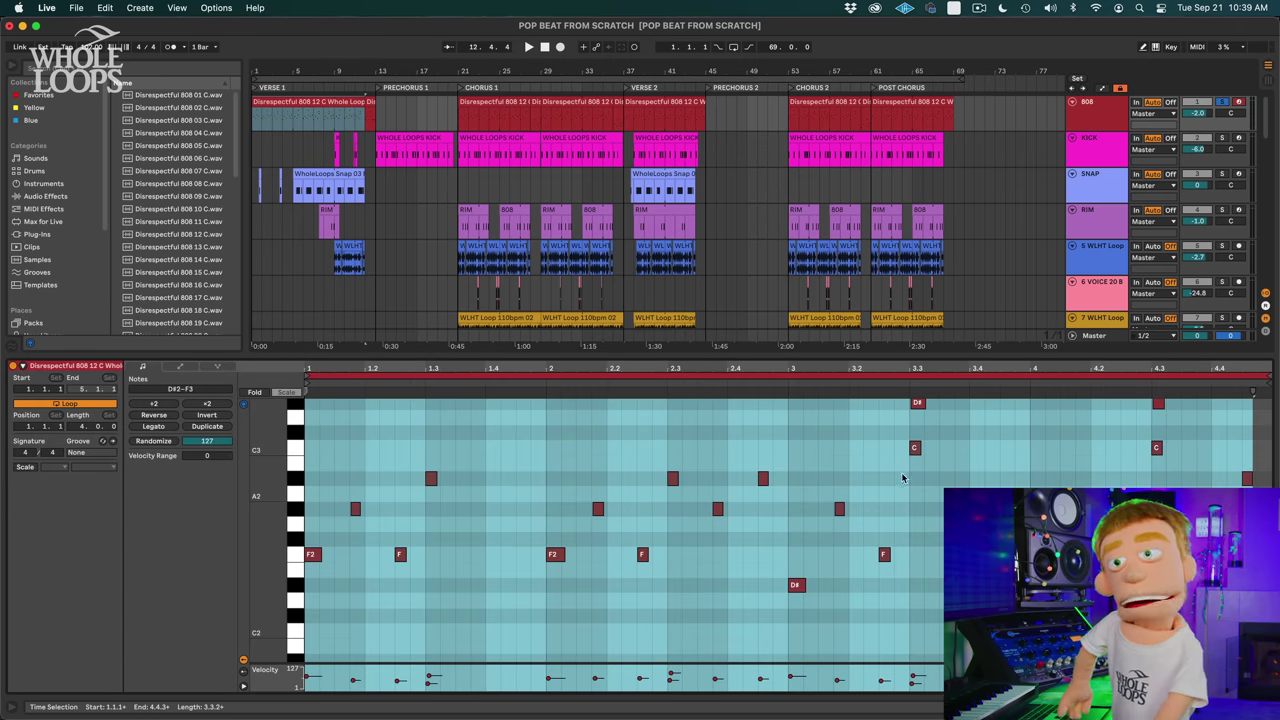
drag(928, 368, 836, 448)
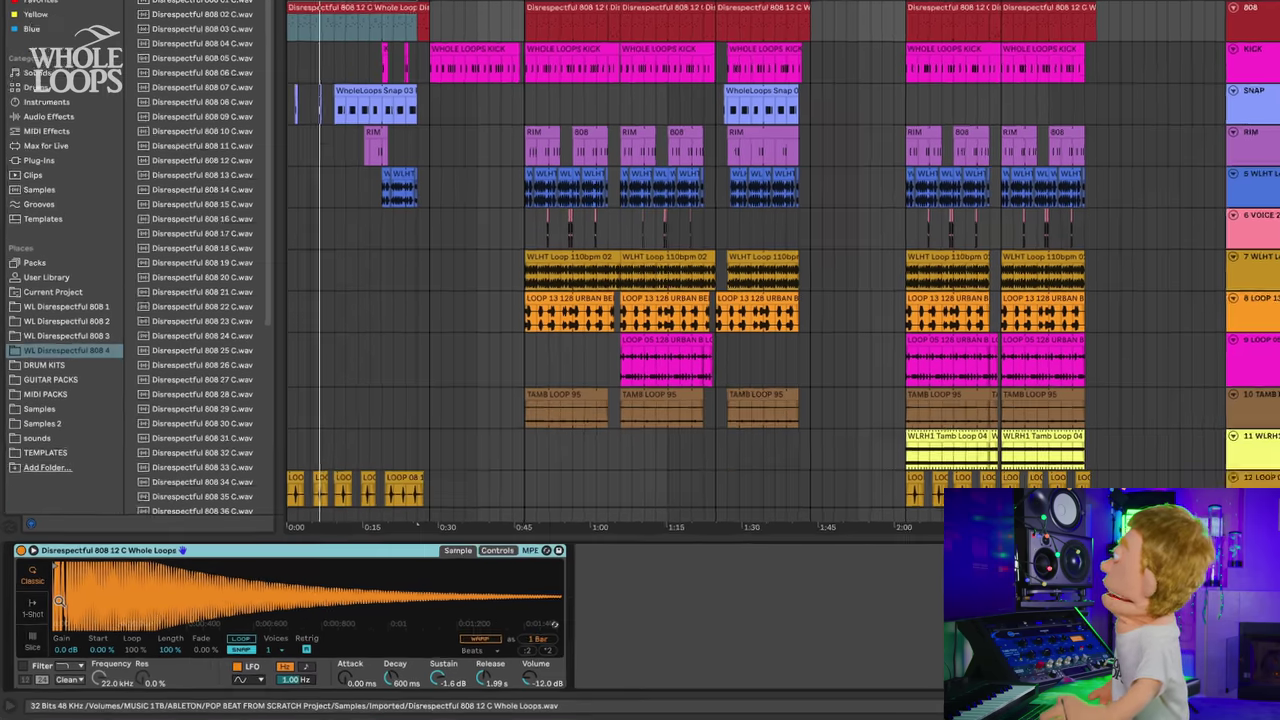
Step: Move the start point of the Disrespectful 808 12 C sample past its initial transient and play the part back
drag(160, 598, 160, 670)
mouse_move(78, 530)
mouse_down()
mouse_move(78, 590)
mouse_move(78, 530)
mouse_up()
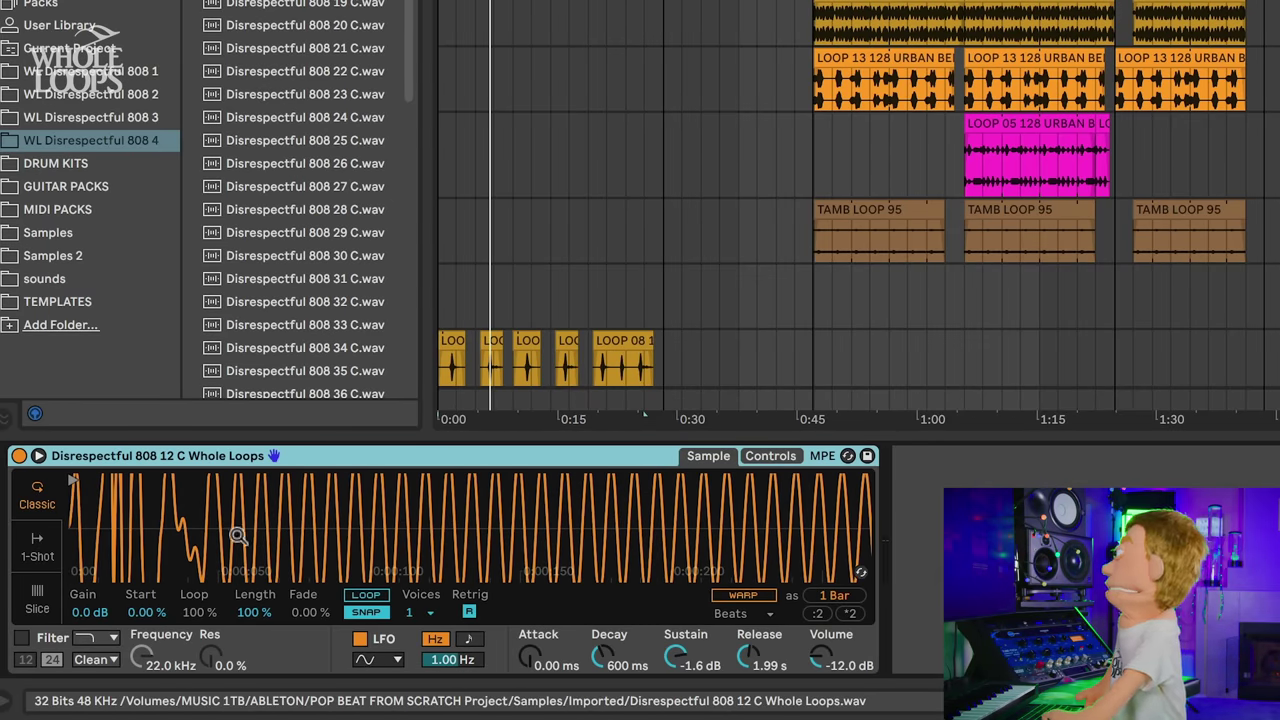
drag(231, 532, 231, 490)
drag(73, 482, 106, 480)
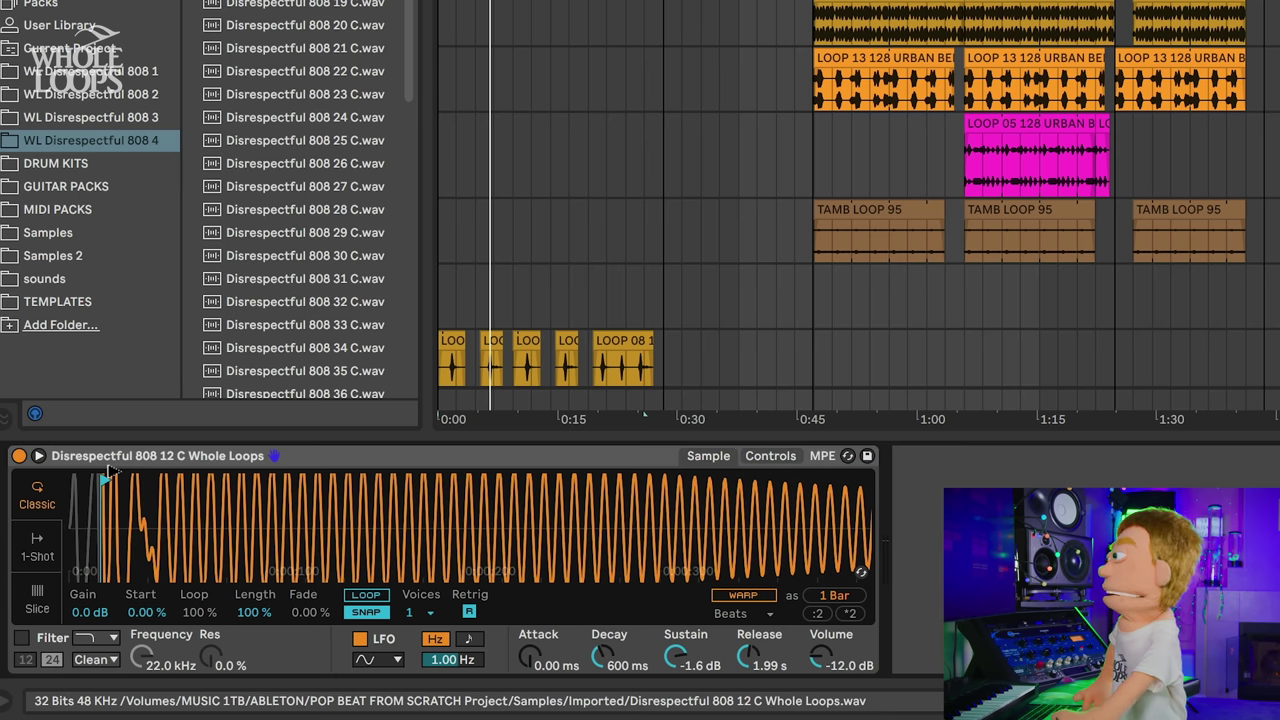
key(space)
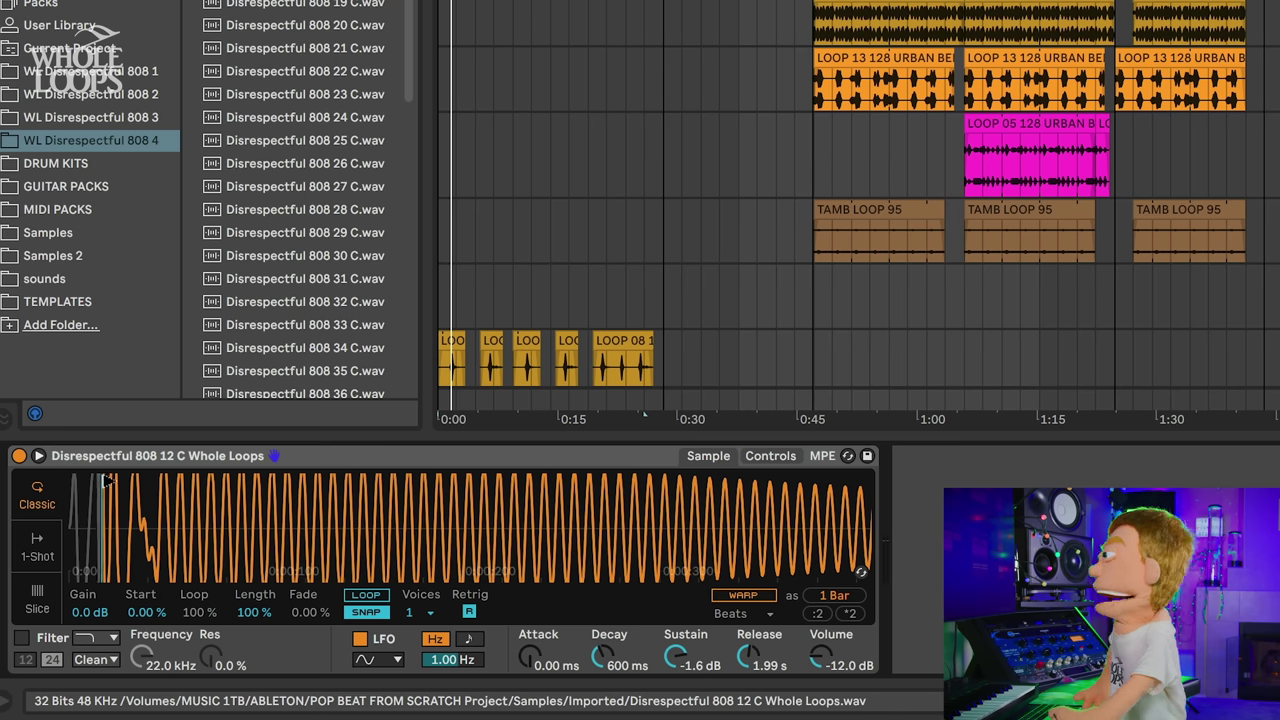
right_click(107, 481)
key(Escape)
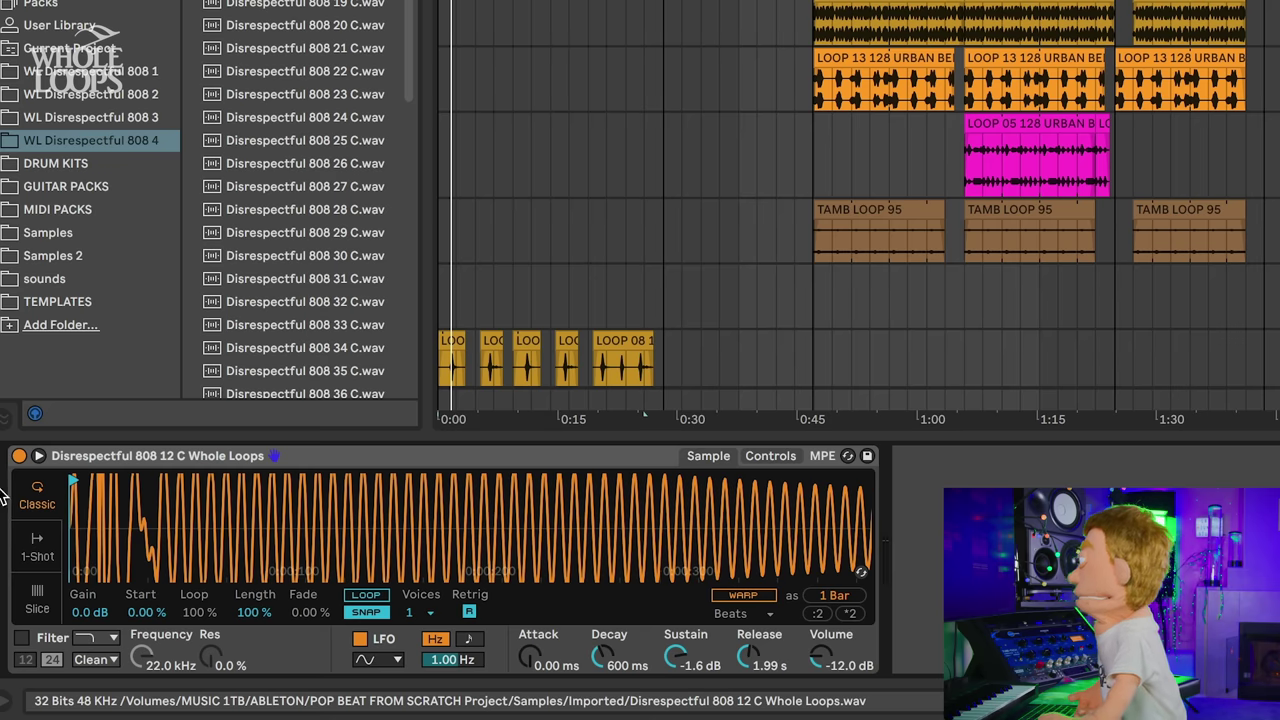
Step: Return the 808 sample's start point to the very beginning of the waveform
drag(100, 481, 3, 497)
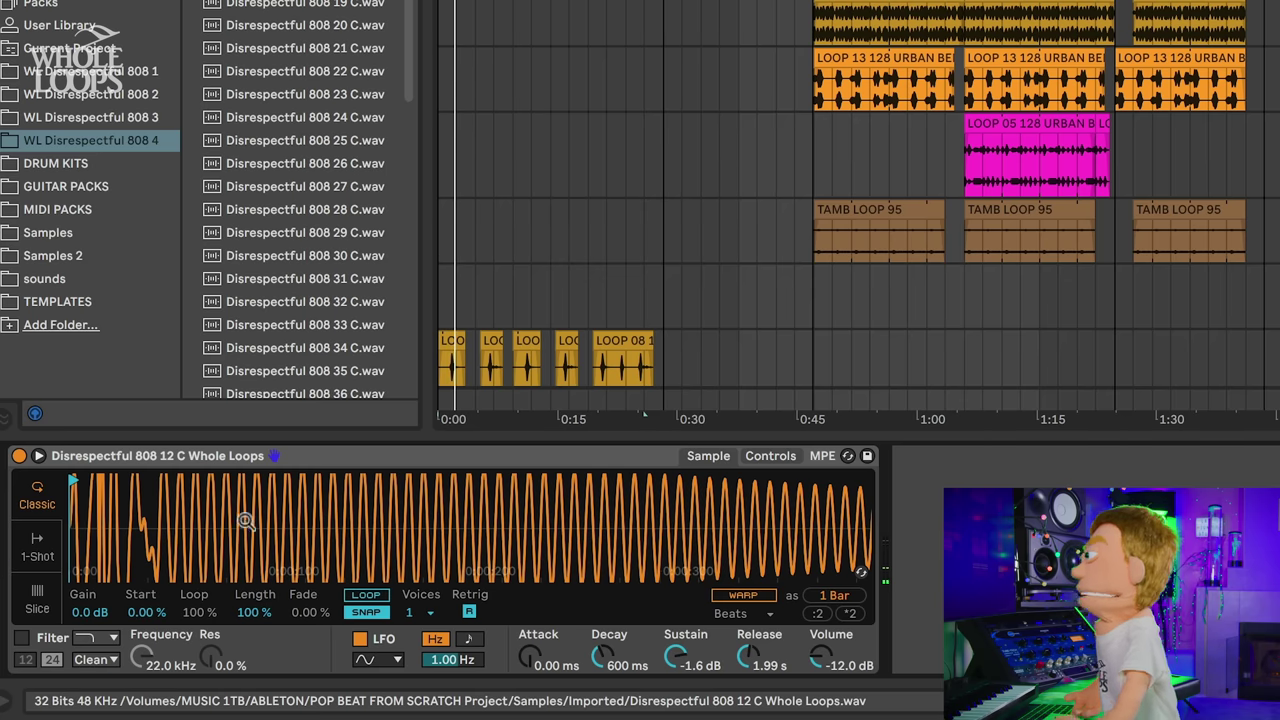
mouse_move(350, 525)
mouse_down()
mouse_move(350, 440)
mouse_move(350, 538)
mouse_up()
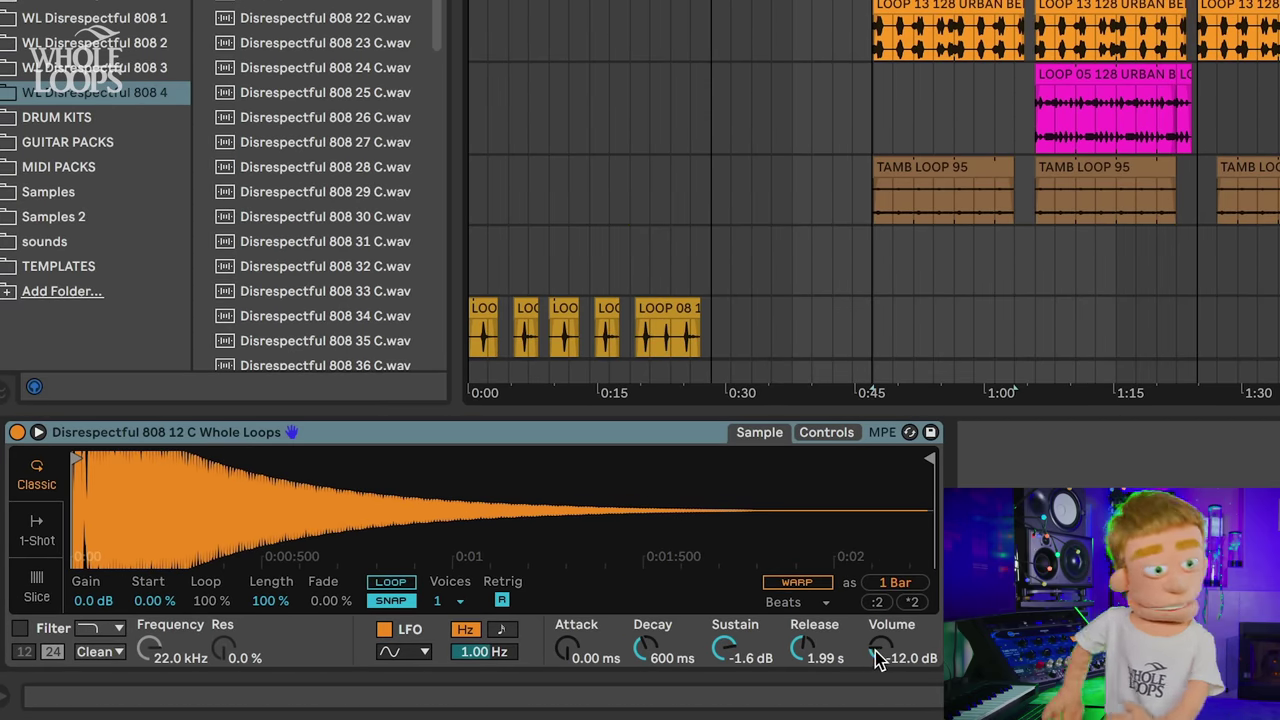
Step: Play Chorus 1 and lower the 808 sampler's volume to -15.2 dB
key(space)
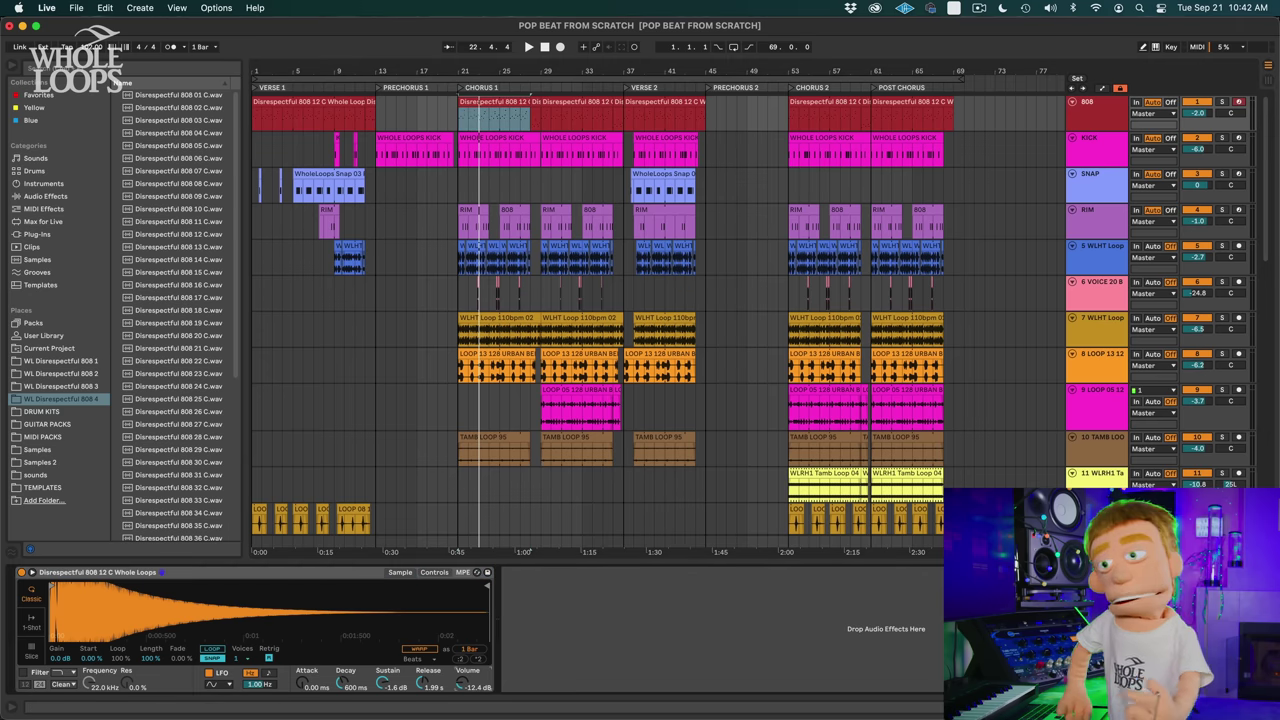
key(space)
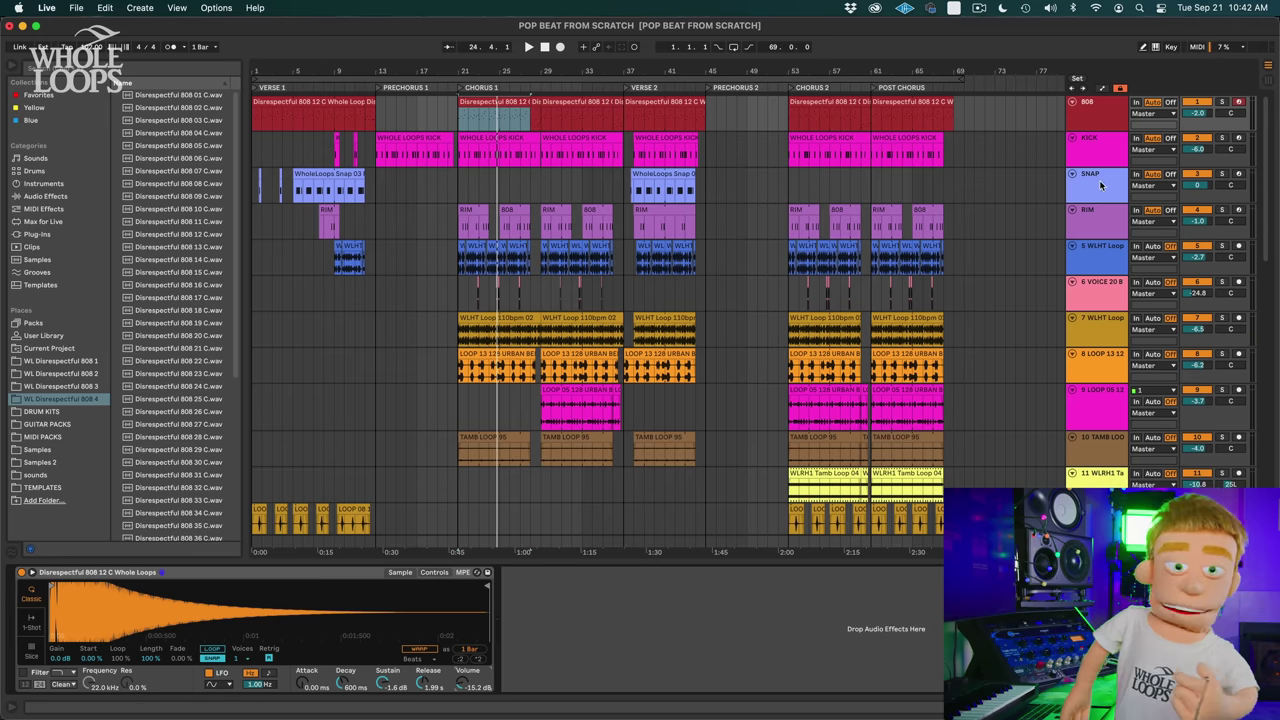
Step: Insert an audio track below the 808 track and place Disrespectful 808 05 C.wav on it at bar 71
click(1105, 110)
key(super+t)
click(221, 145)
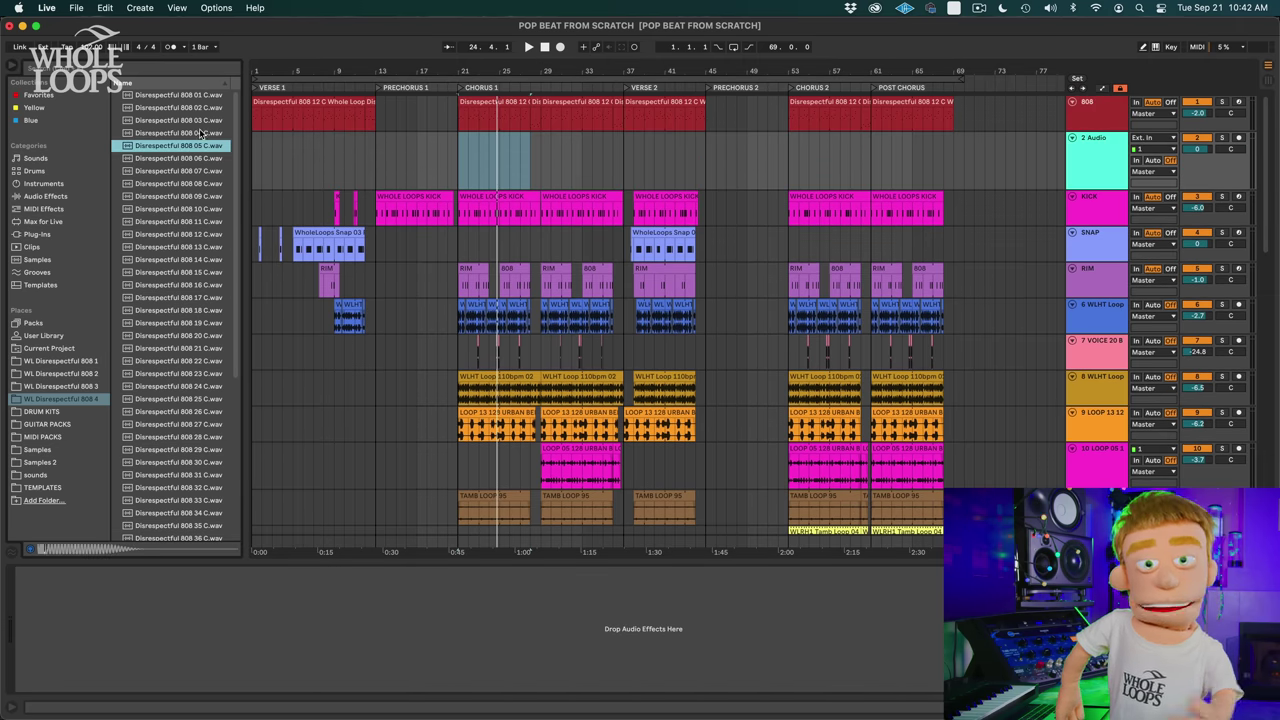
drag(190, 150, 978, 158)
Step: Open the Disrespectful 808 05 C audio clip and lower its gain to -6.07 dB
drag(977, 69, 783, 135)
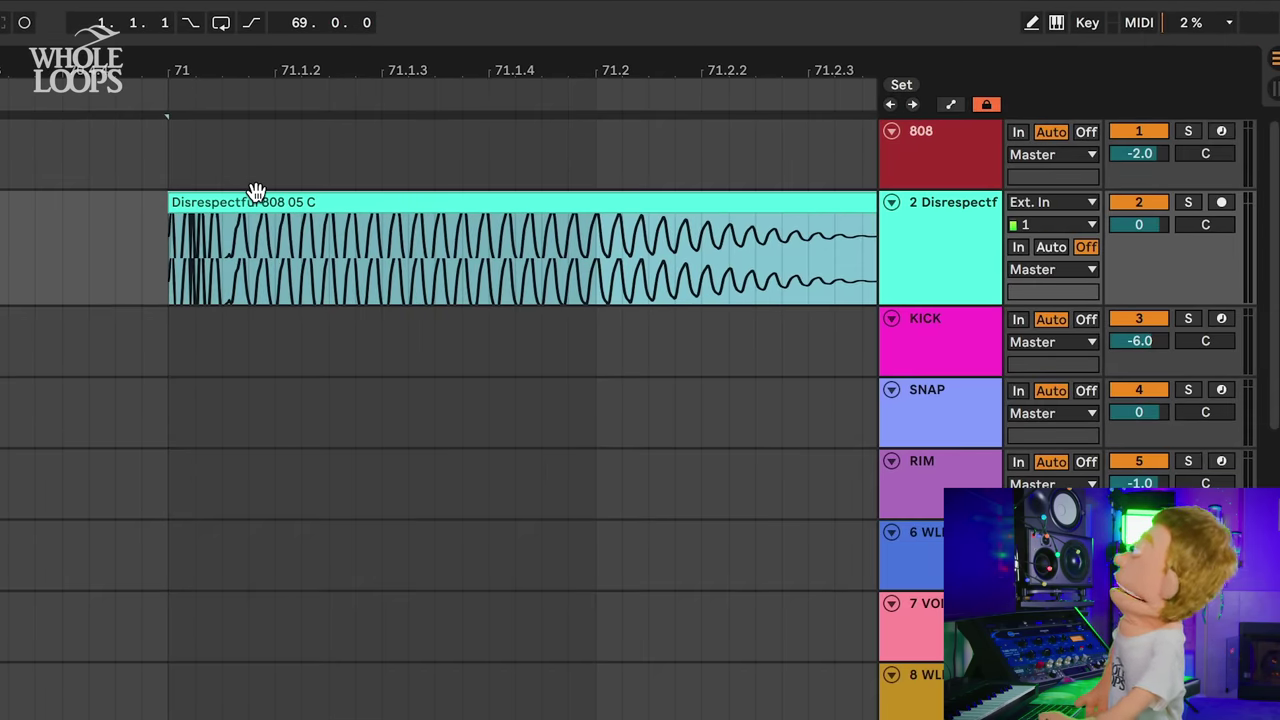
double_click(257, 198)
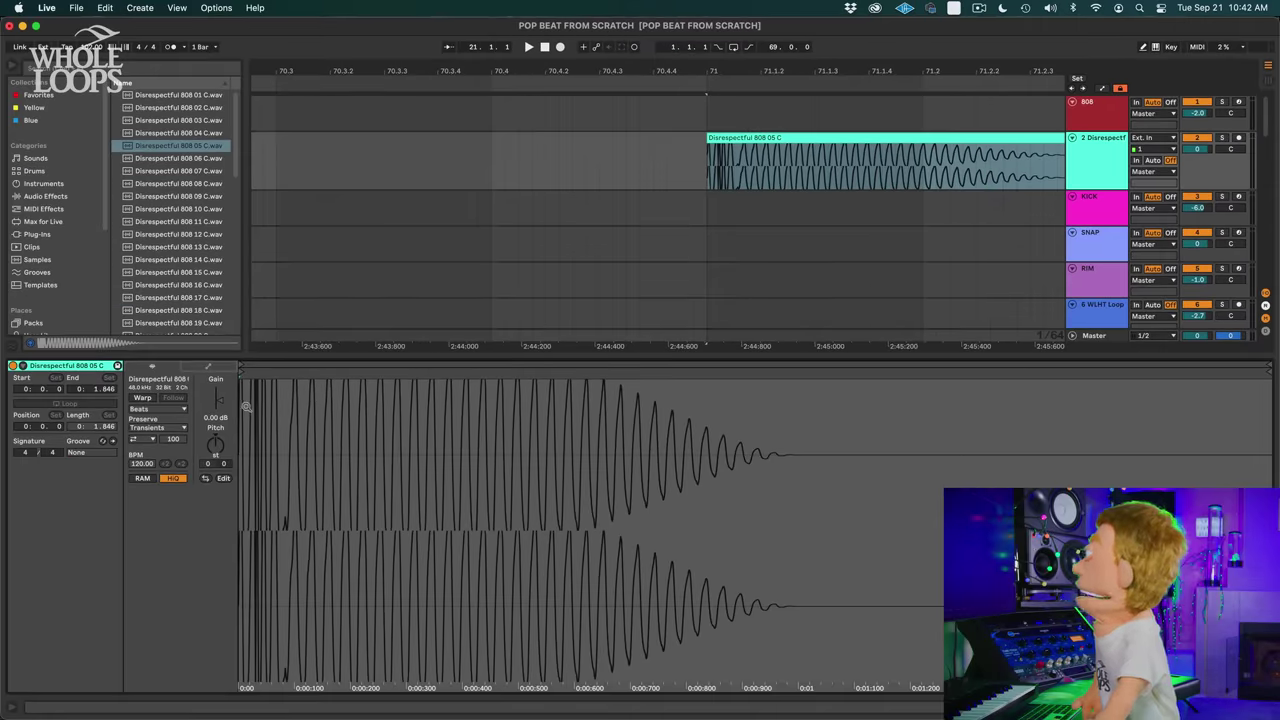
drag(217, 400, 219, 407)
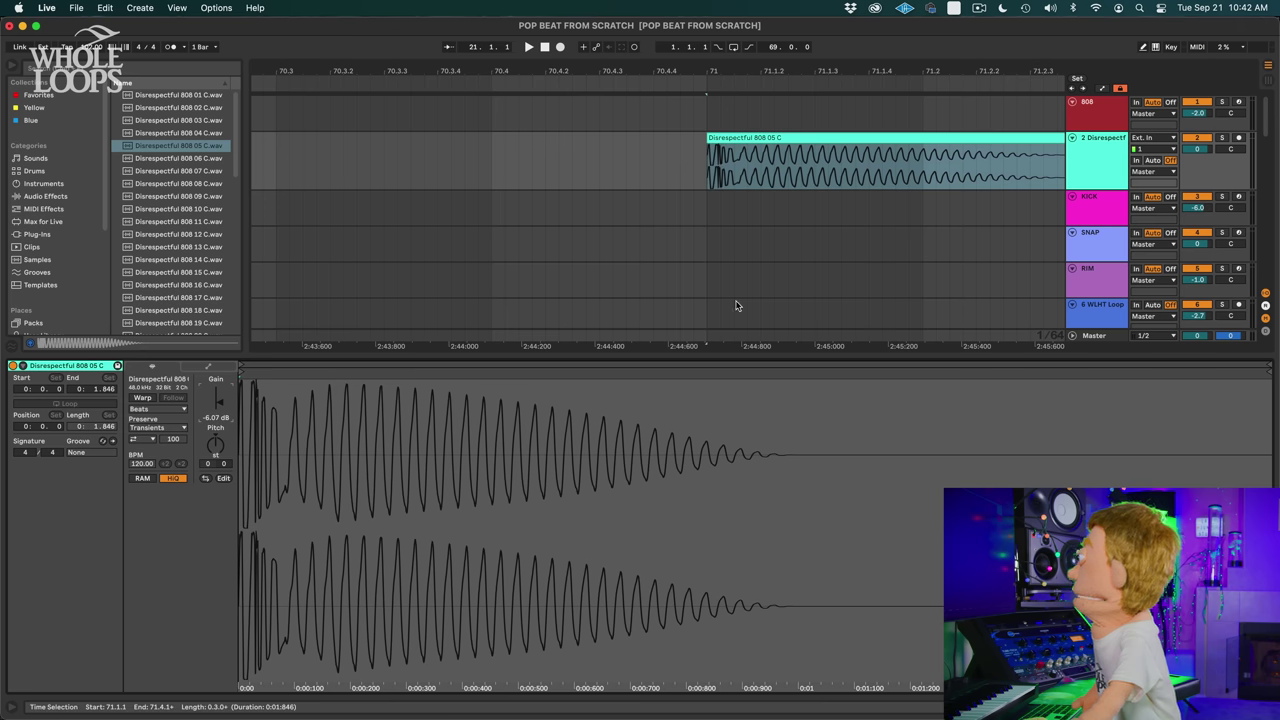
Step: Delete the Disrespectful 808 05 C clip and the extra audio track below the 808 track
click(769, 136)
key(Delete)
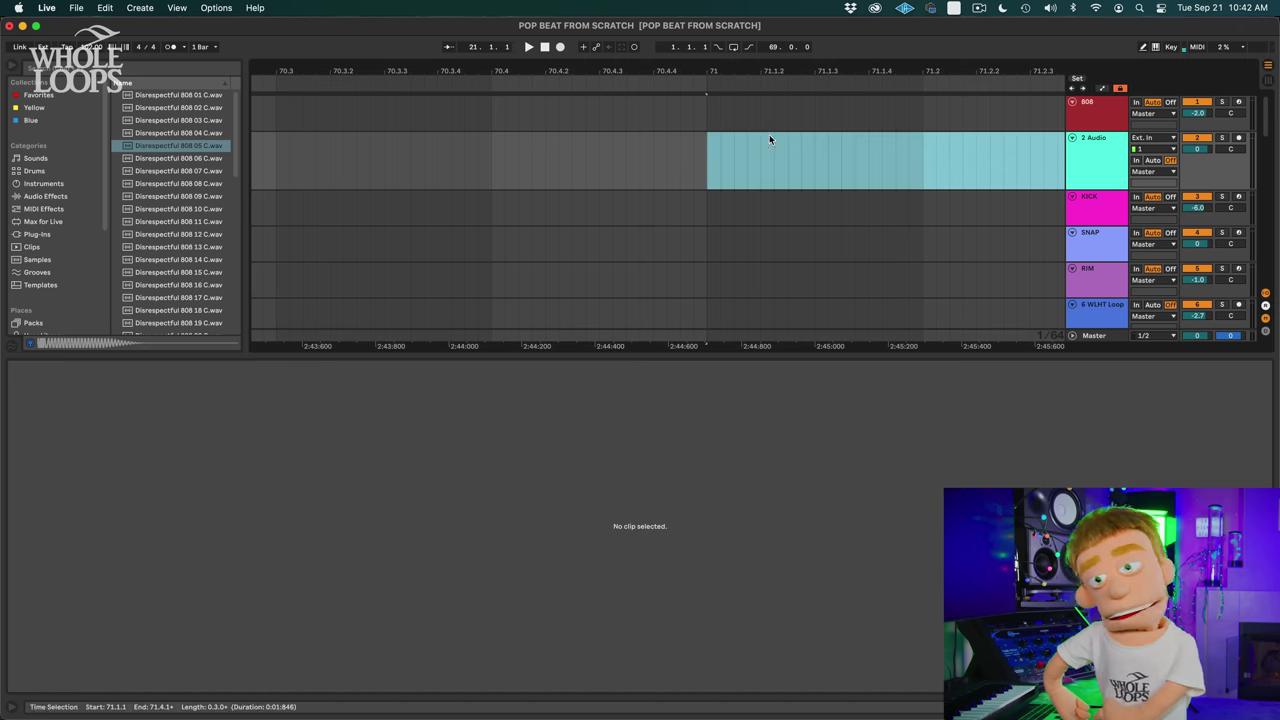
drag(756, 70, 756, 28)
key(minus)
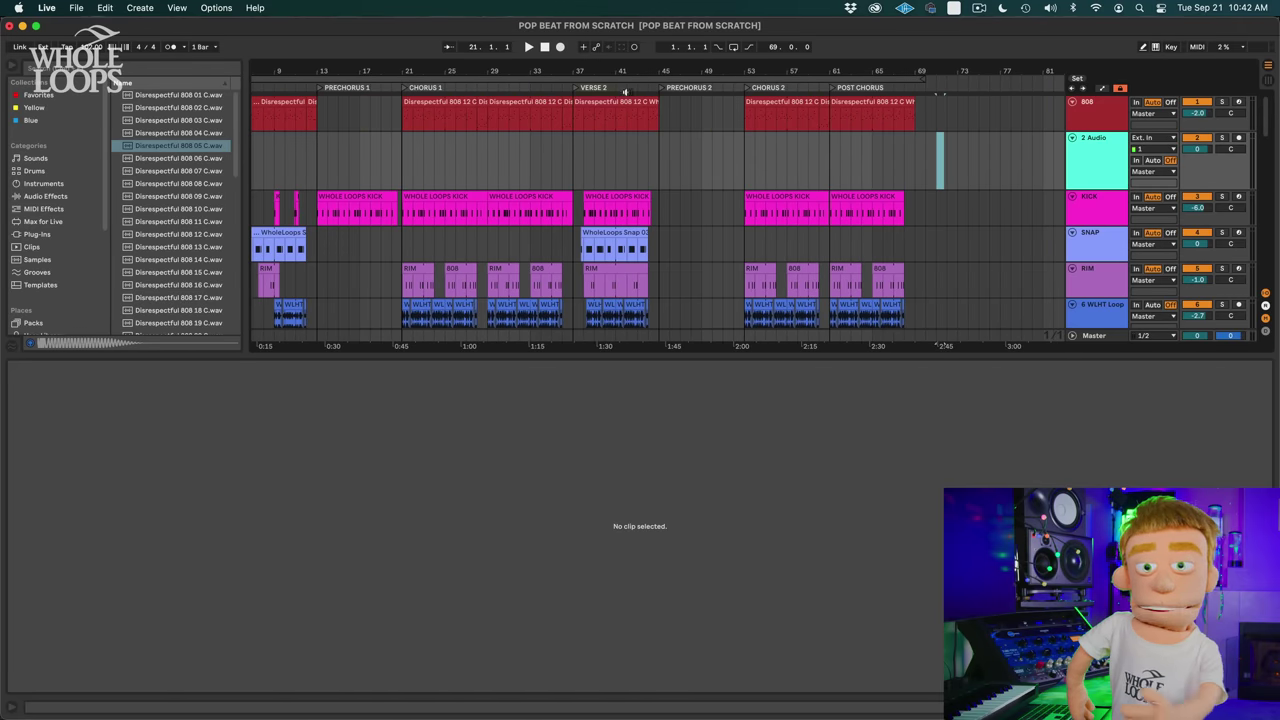
click(397, 157)
drag(372, 73, 422, 69)
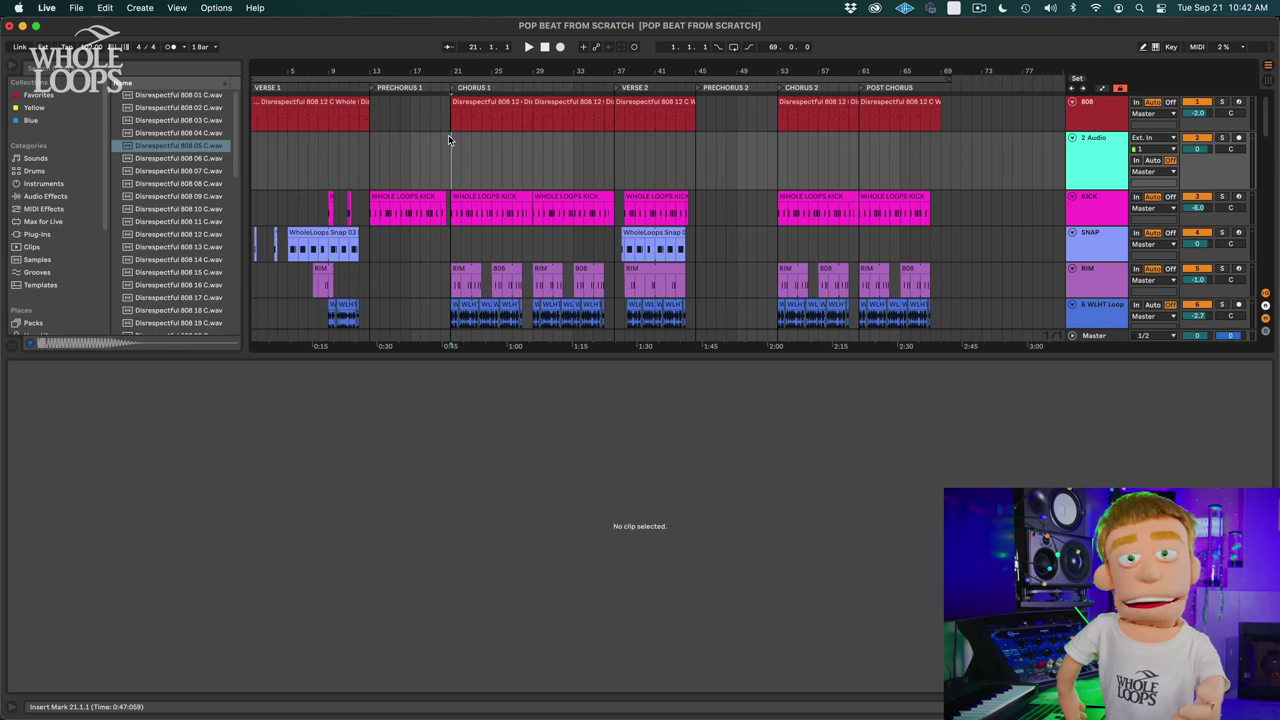
click(1118, 155)
key(Delete)
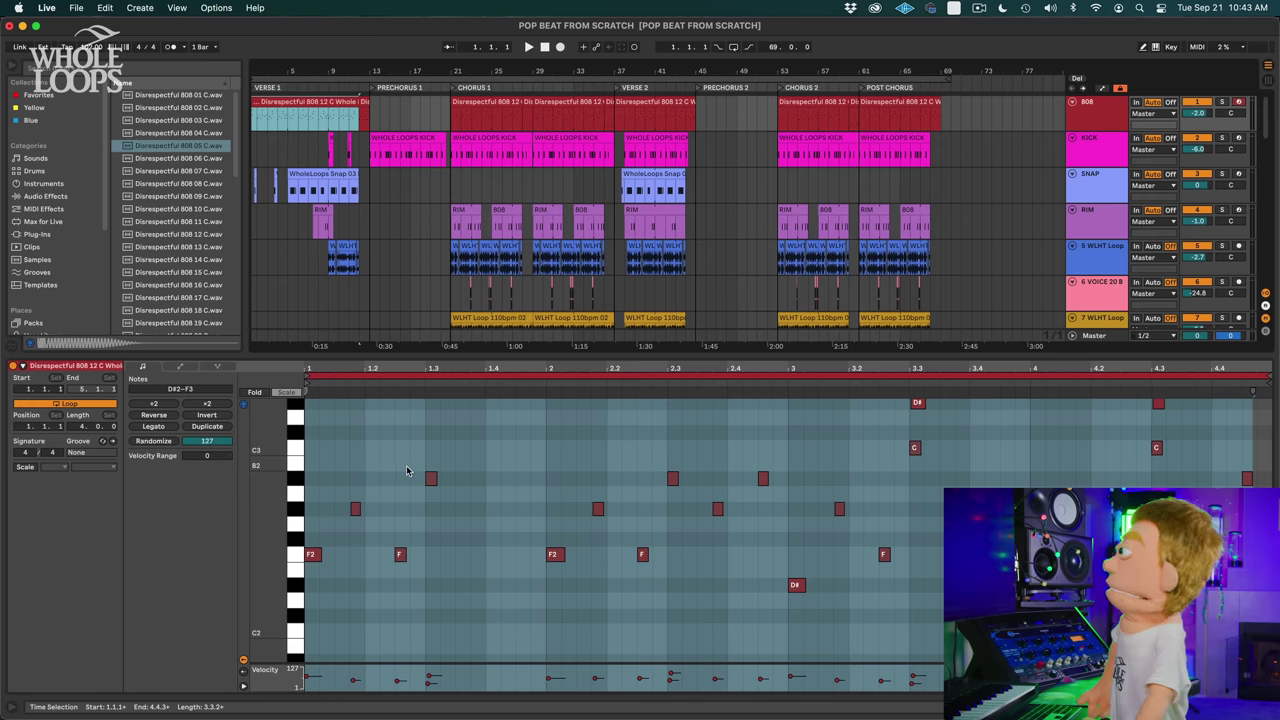
Step: Enlarge the velocity lane of the Verse 1 808 clip and examine the velocities of its first notes
click(314, 556)
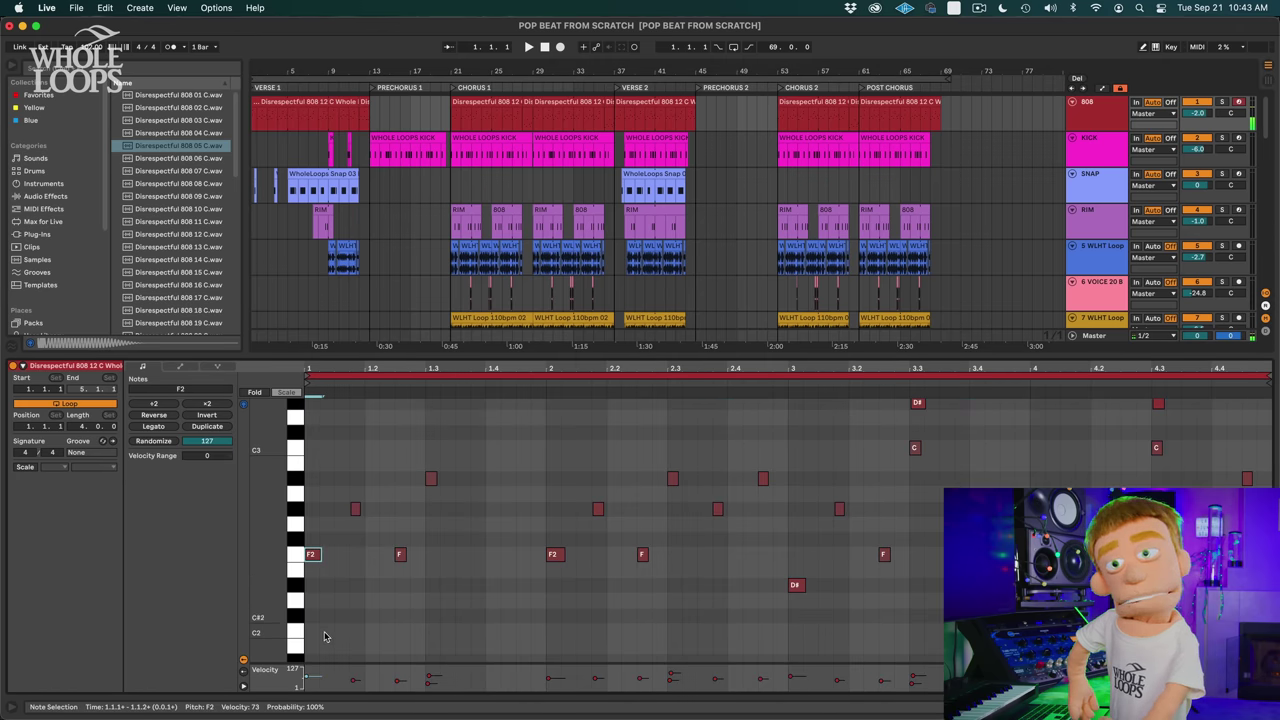
drag(322, 663, 333, 605)
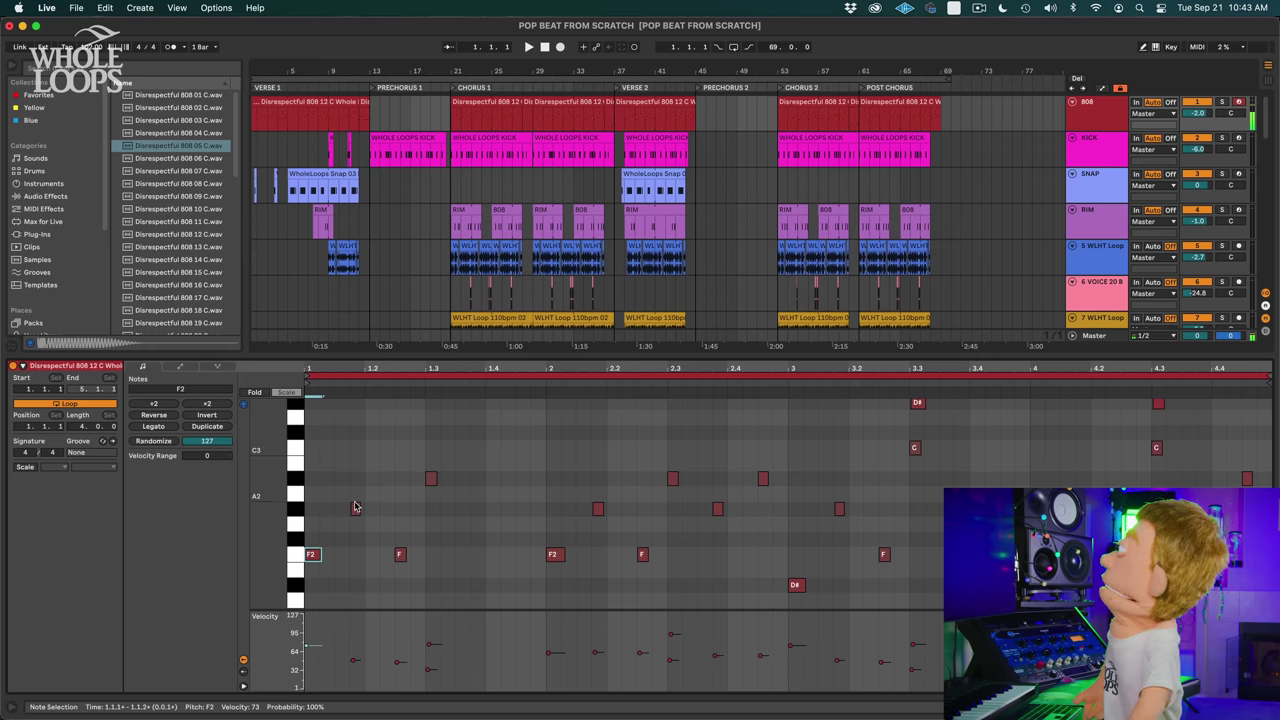
click(355, 509)
click(400, 556)
click(429, 644)
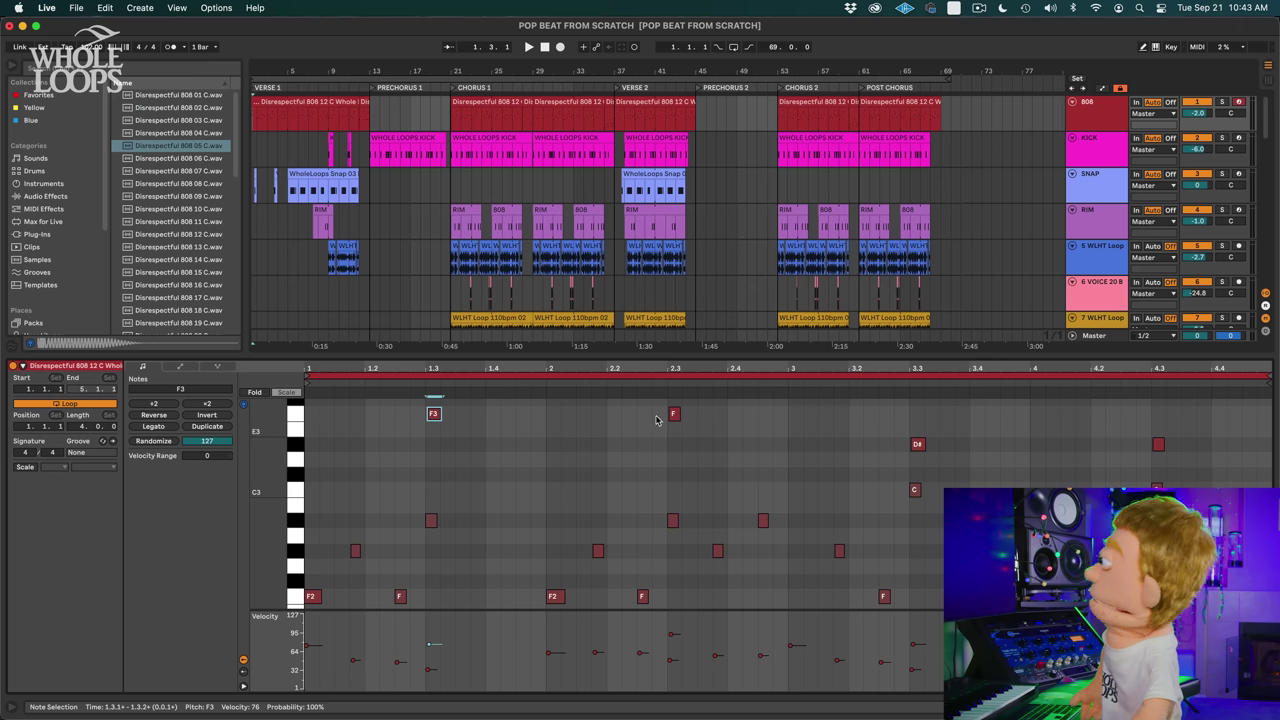
drag(457, 418, 425, 415)
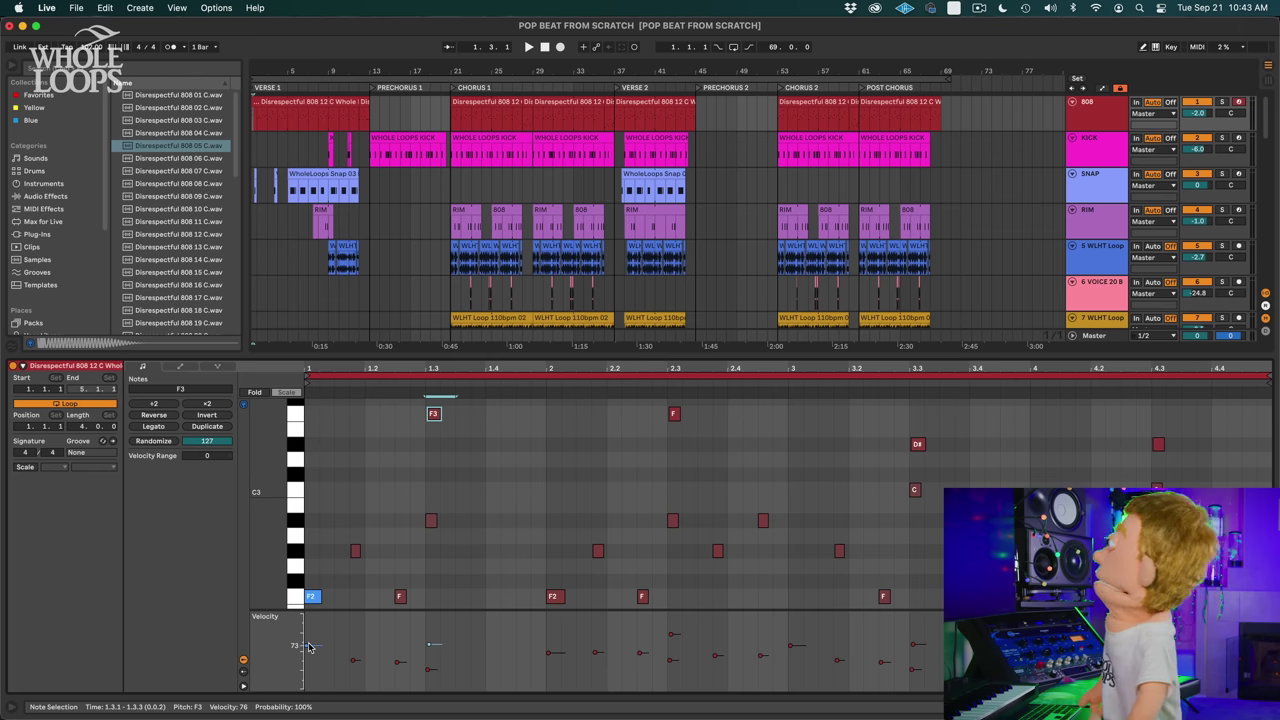
drag(308, 648, 308, 645)
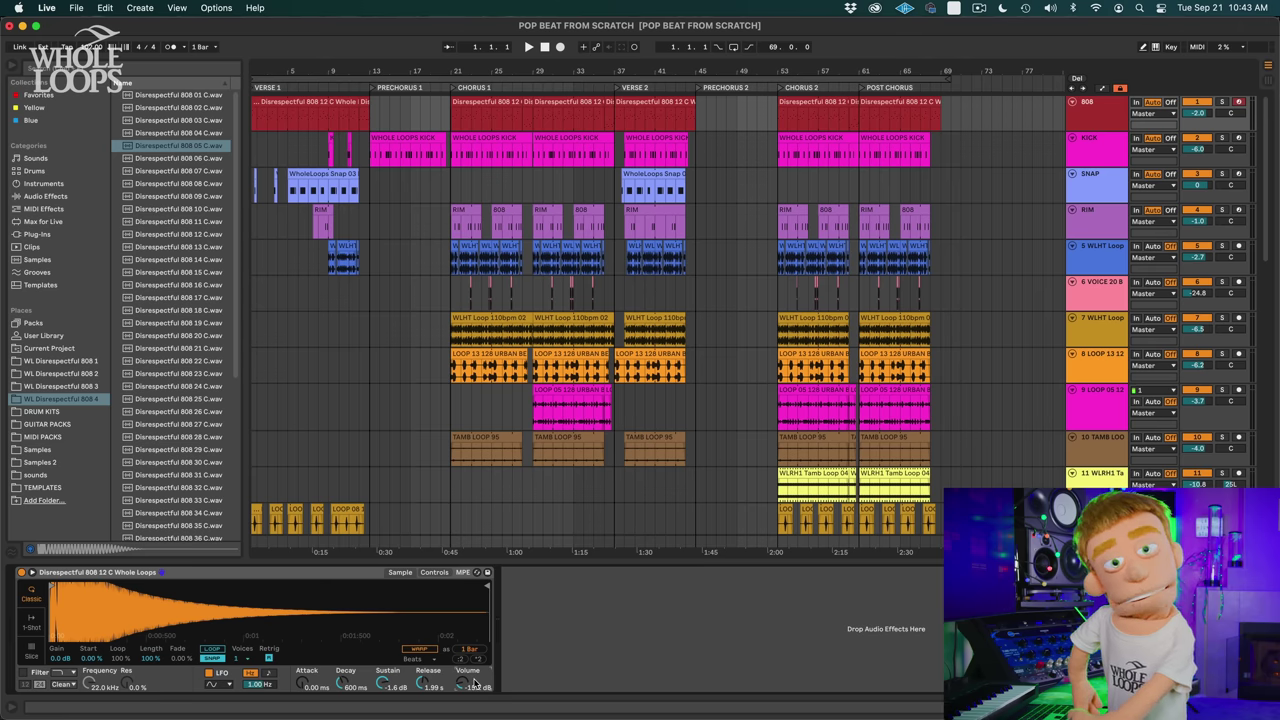
Step: Set the 808 sampler's volume to -12.0 dB and, while playing Chorus 1, lower the 808 track's volume to -3.0 dB
drag(475, 683, 475, 672)
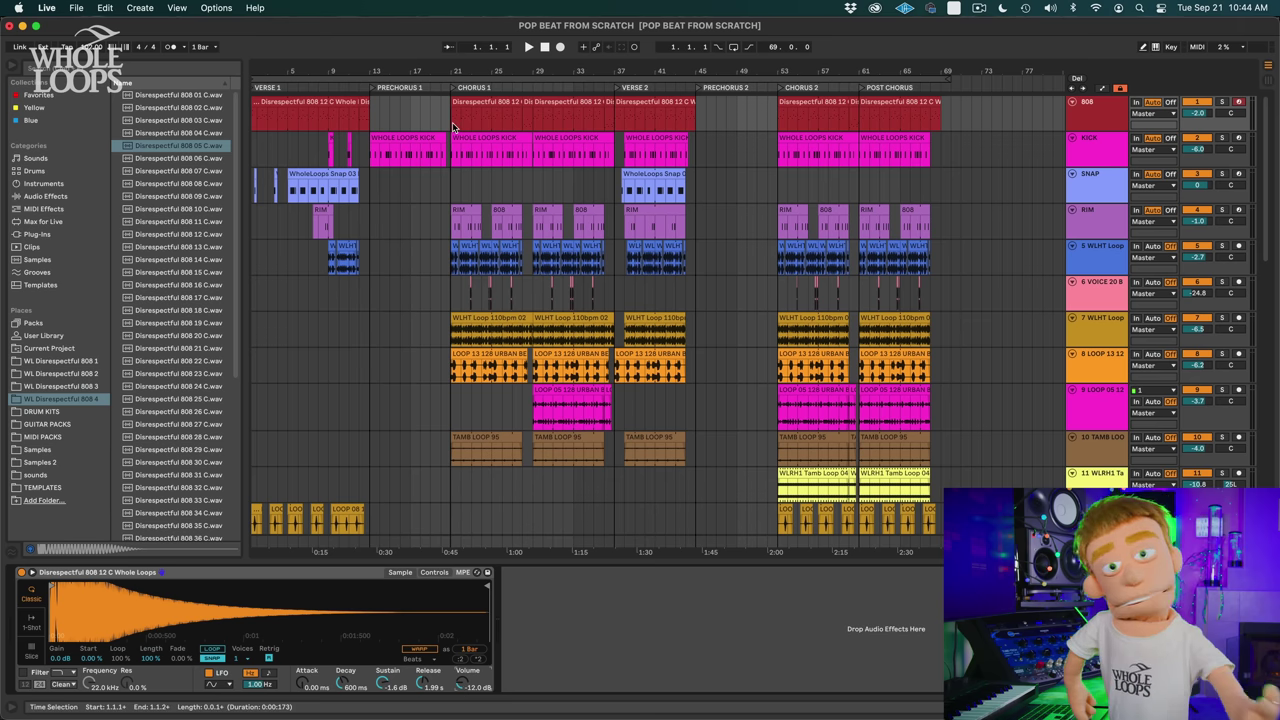
click(450, 122)
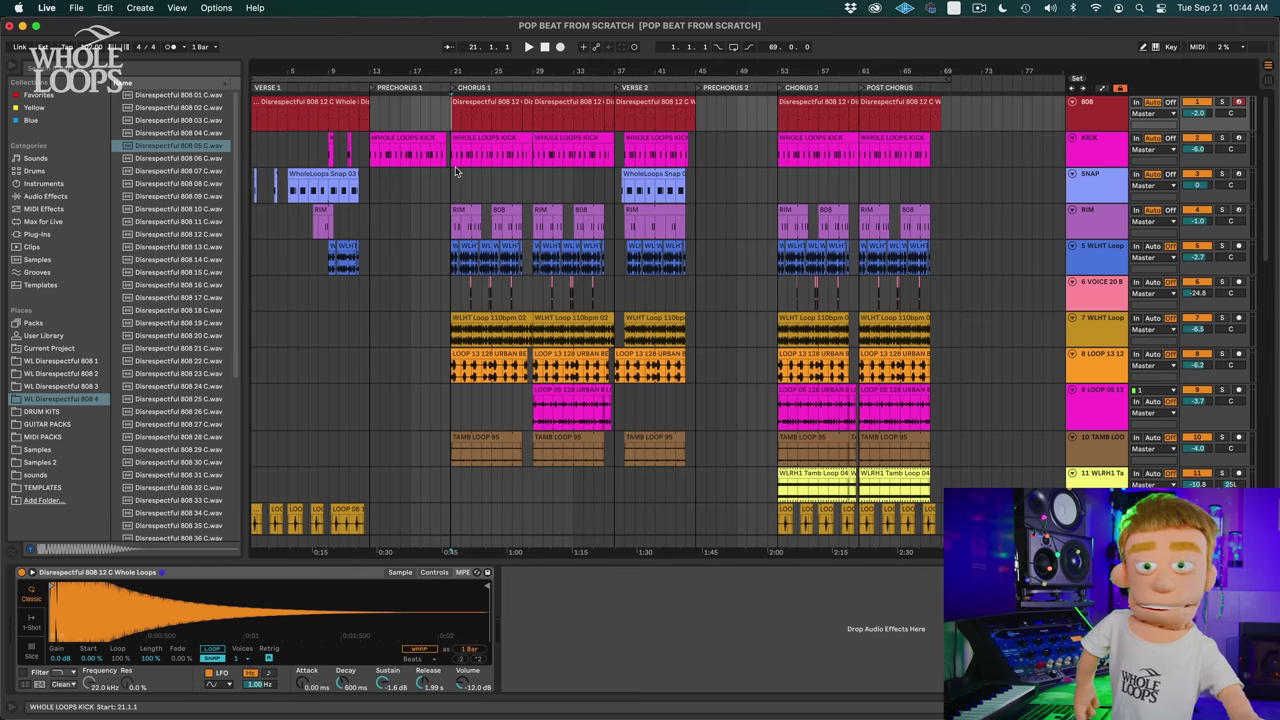
key(space)
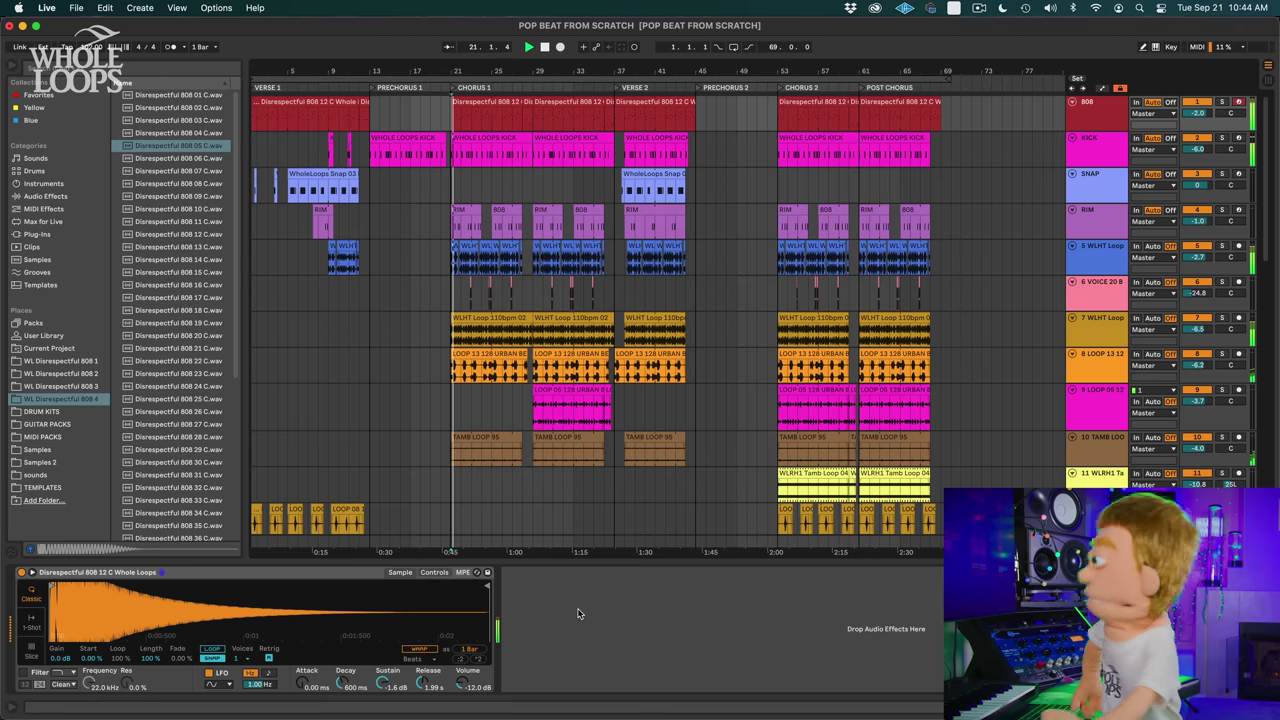
drag(1197, 113, 1197, 117)
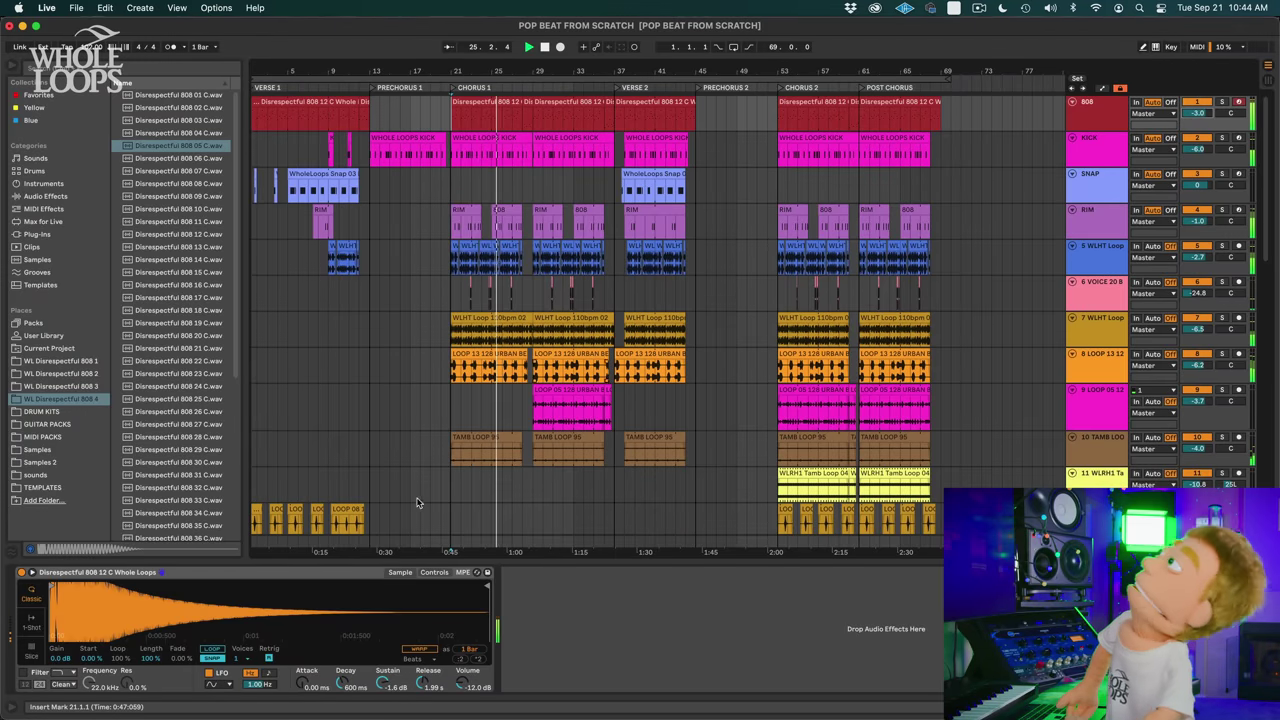
Step: Preview the samples from Disrespectful 808 10 C back to Disrespectful 808 08 C
click(185, 207)
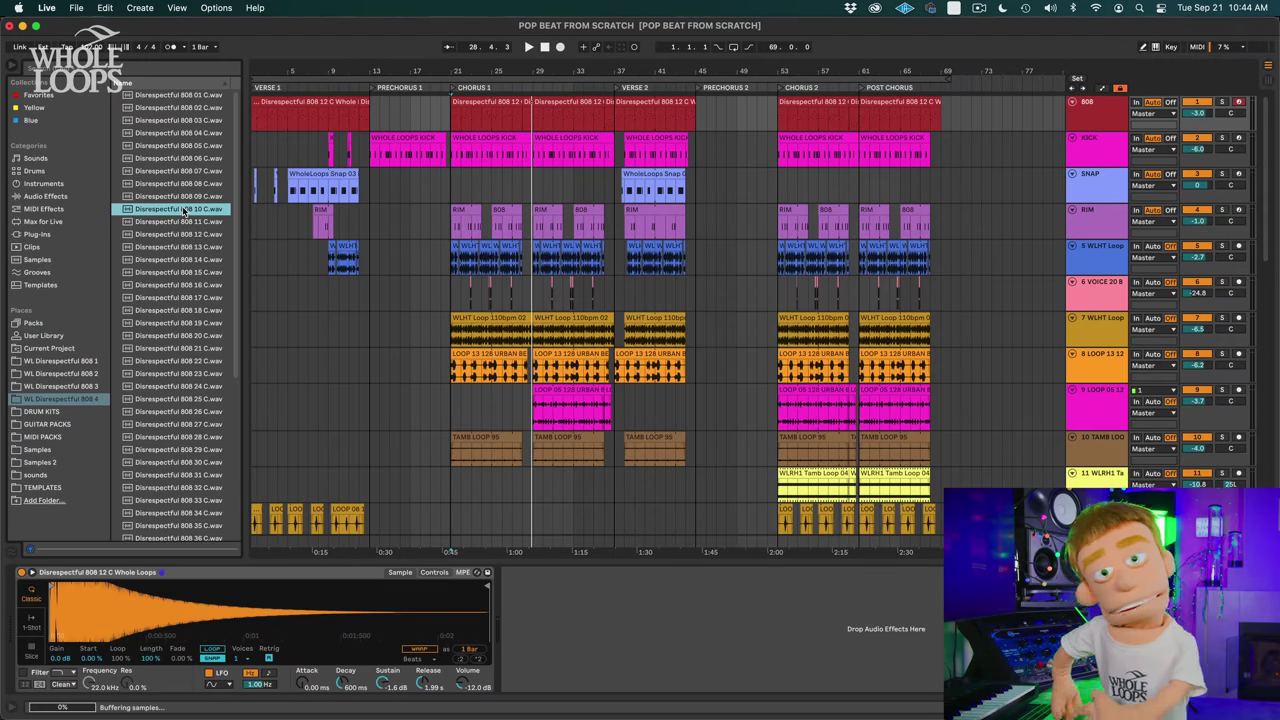
key(Up)
key(Up)
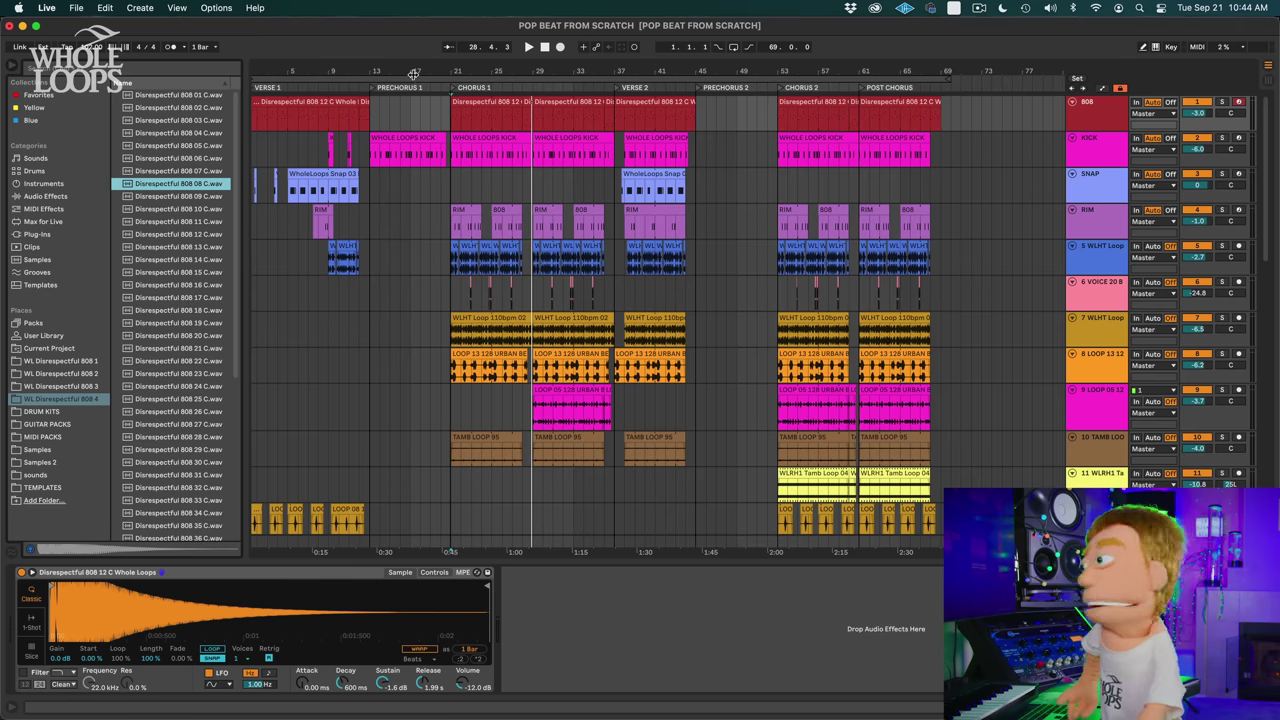
Step: Try a 1.18 s decay, -70 dB sustain and -1.69 dB volume on the 808 sampler, and undo these changes
click(319, 106)
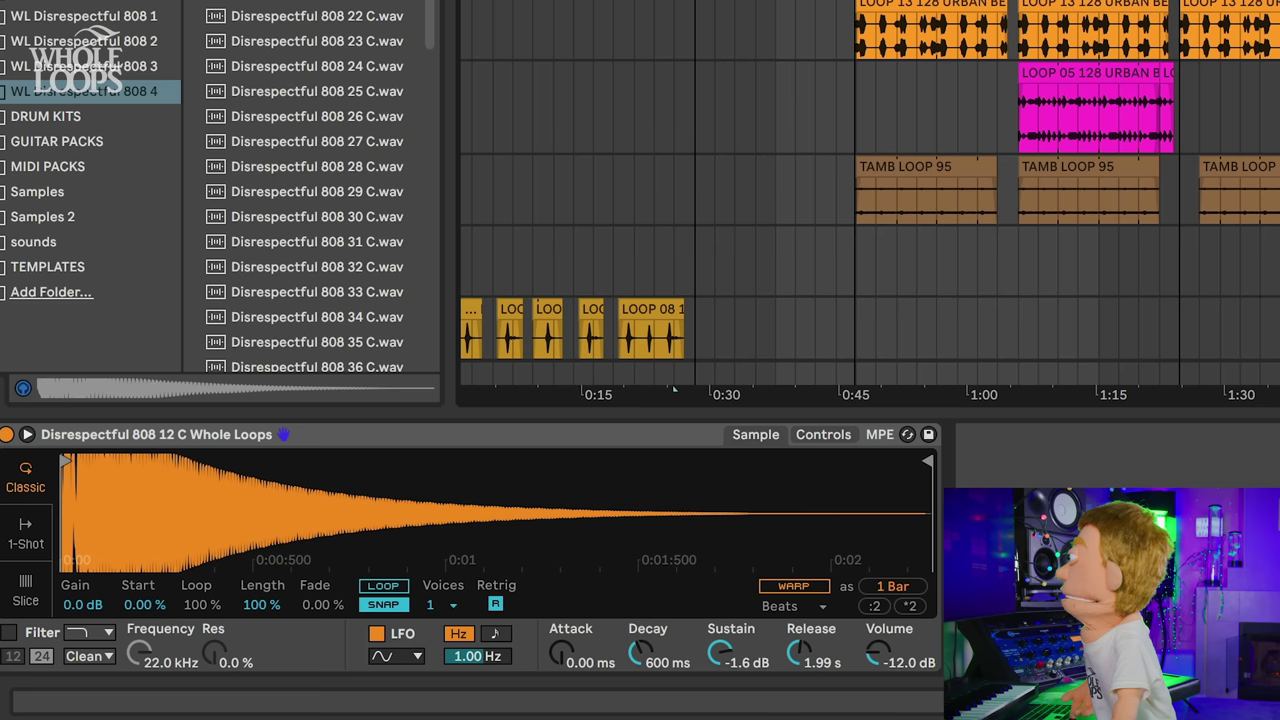
scroll(868, 200, left, 1)
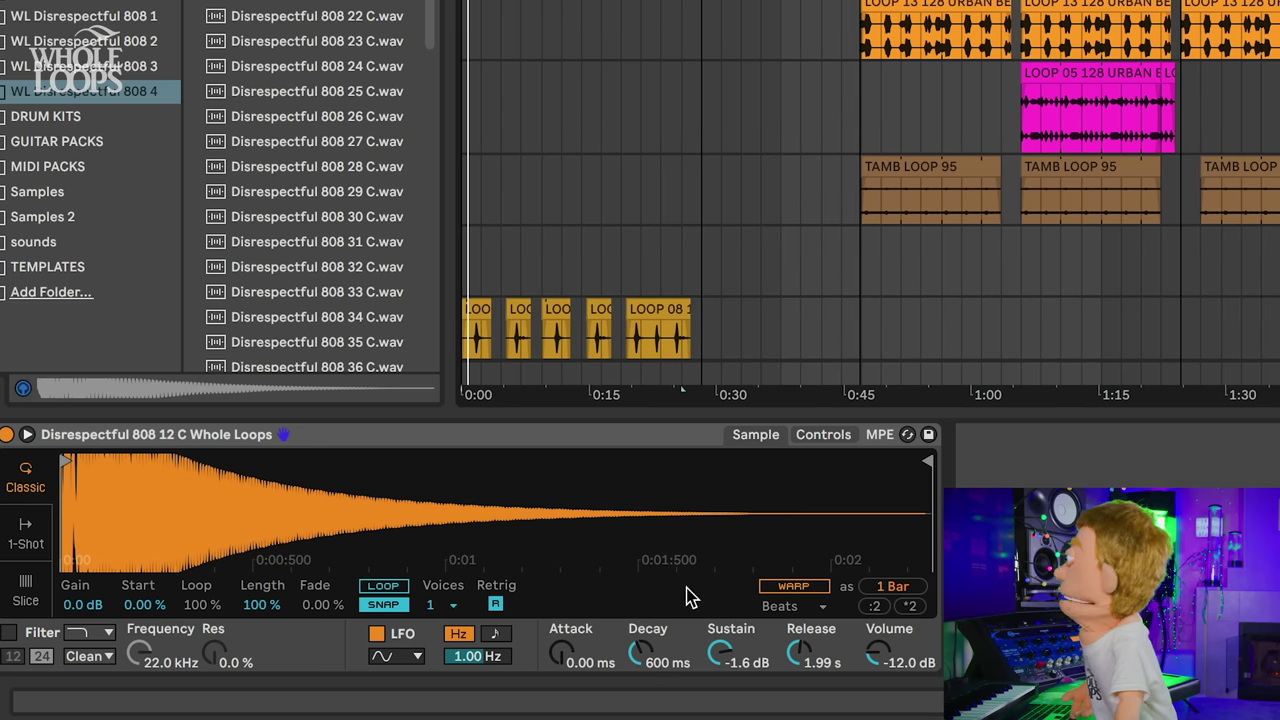
click(649, 662)
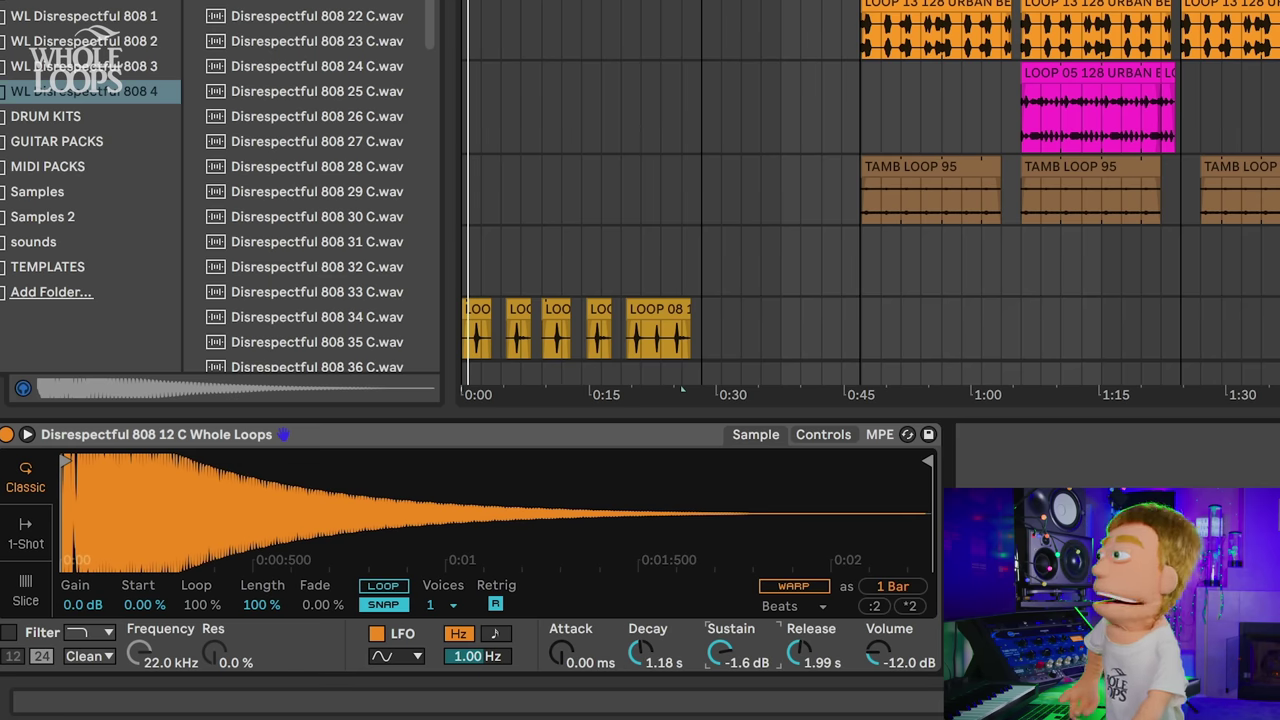
drag(720, 652, 720, 700)
drag(897, 655, 897, 667)
mouse_move(720, 655)
mouse_down()
mouse_move(720, 668)
mouse_move(652, 676)
mouse_move(640, 646)
mouse_move(640, 628)
mouse_move(719, 648)
mouse_move(719, 630)
mouse_up()
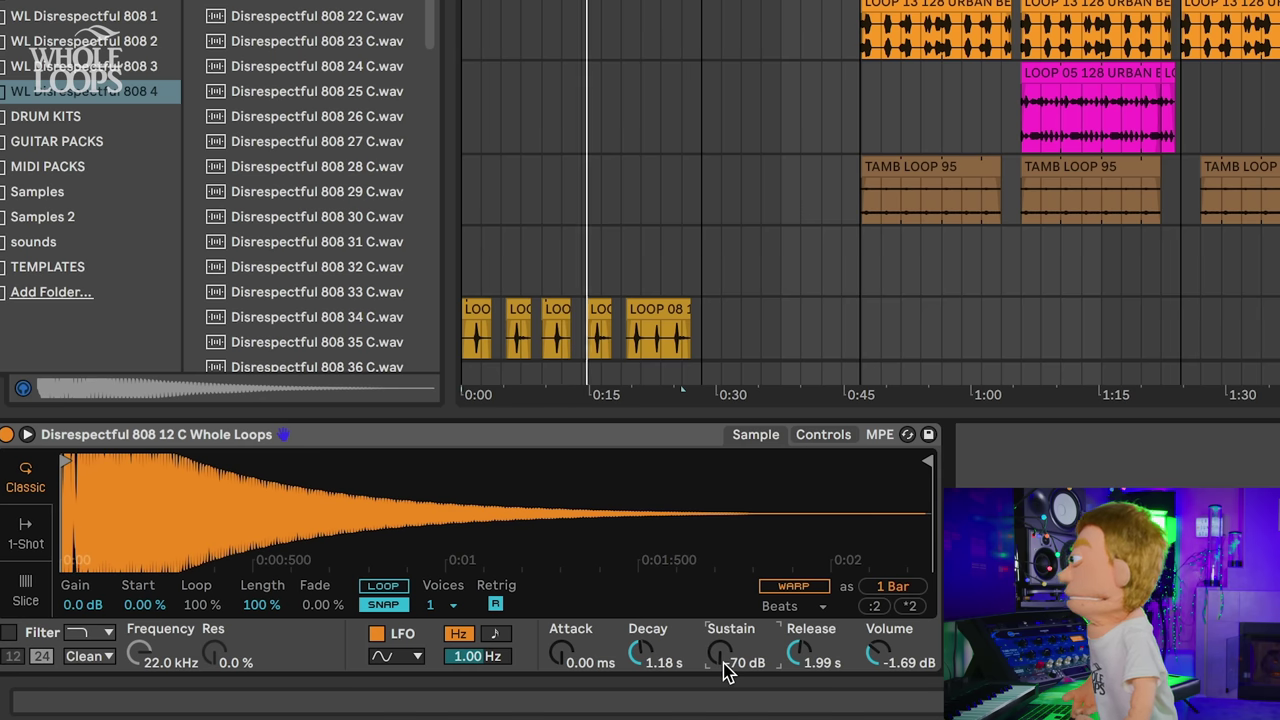
key(ctrl+z)
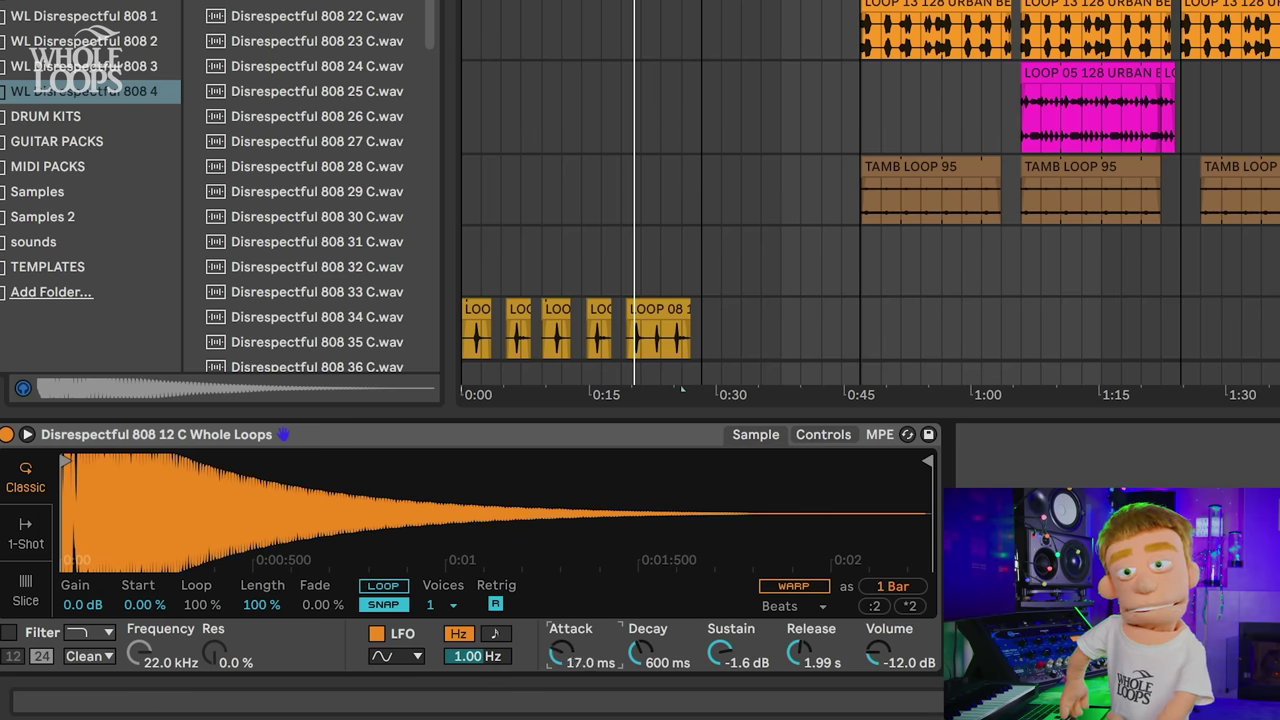
Step: Set the 808 sampler's attack to 0.00 ms, its release to 11.4 s and its voices to 1
drag(561, 652, 561, 628)
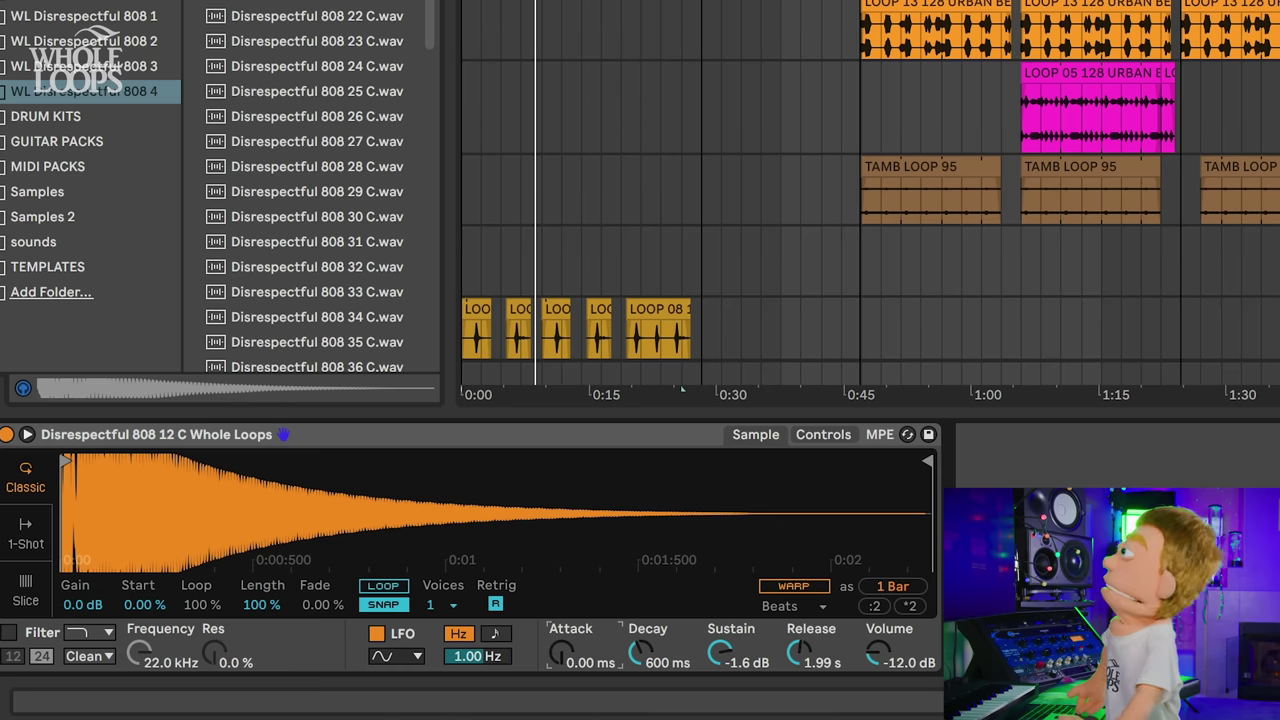
mouse_move(798, 652)
mouse_down()
mouse_move(798, 710)
mouse_move(798, 632)
mouse_up()
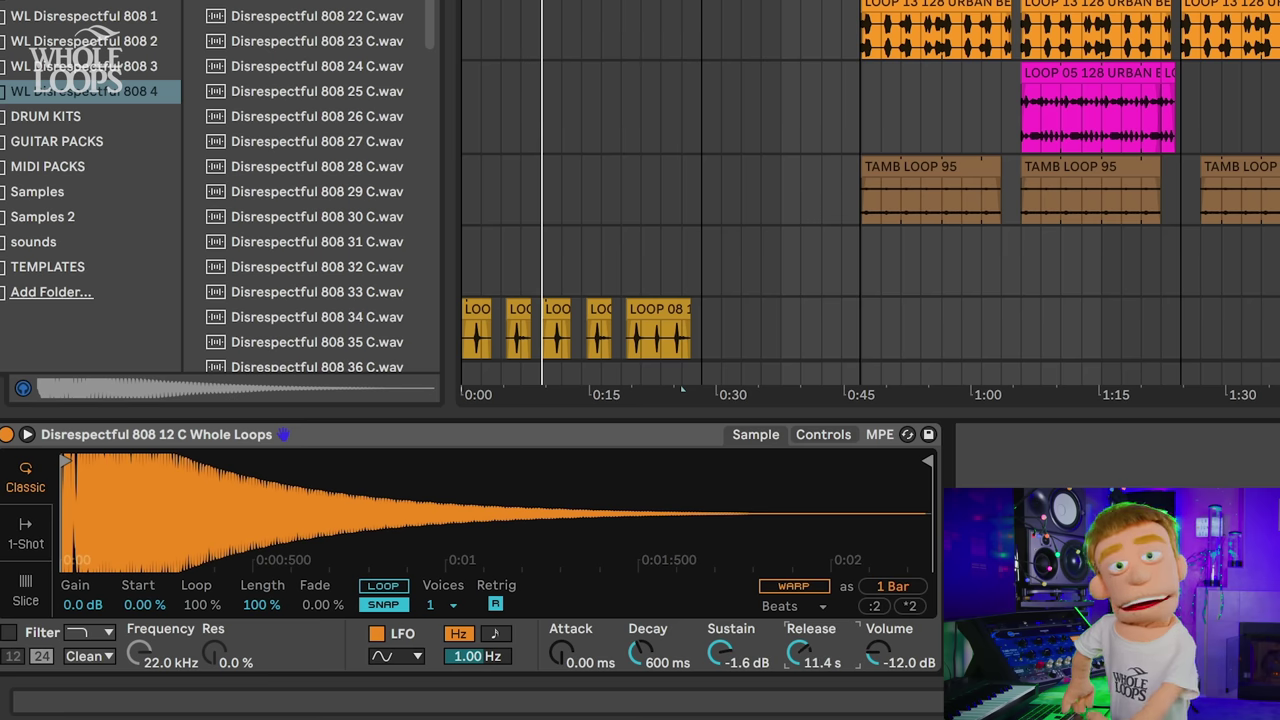
click(453, 612)
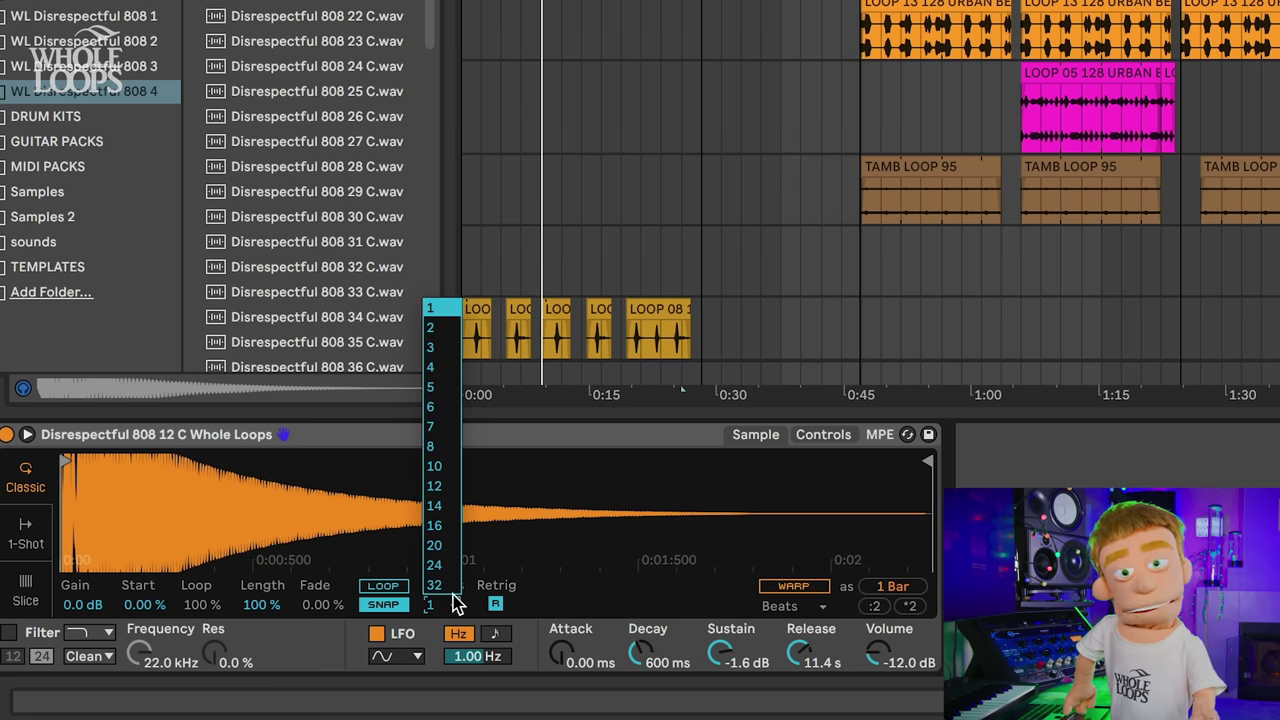
click(444, 312)
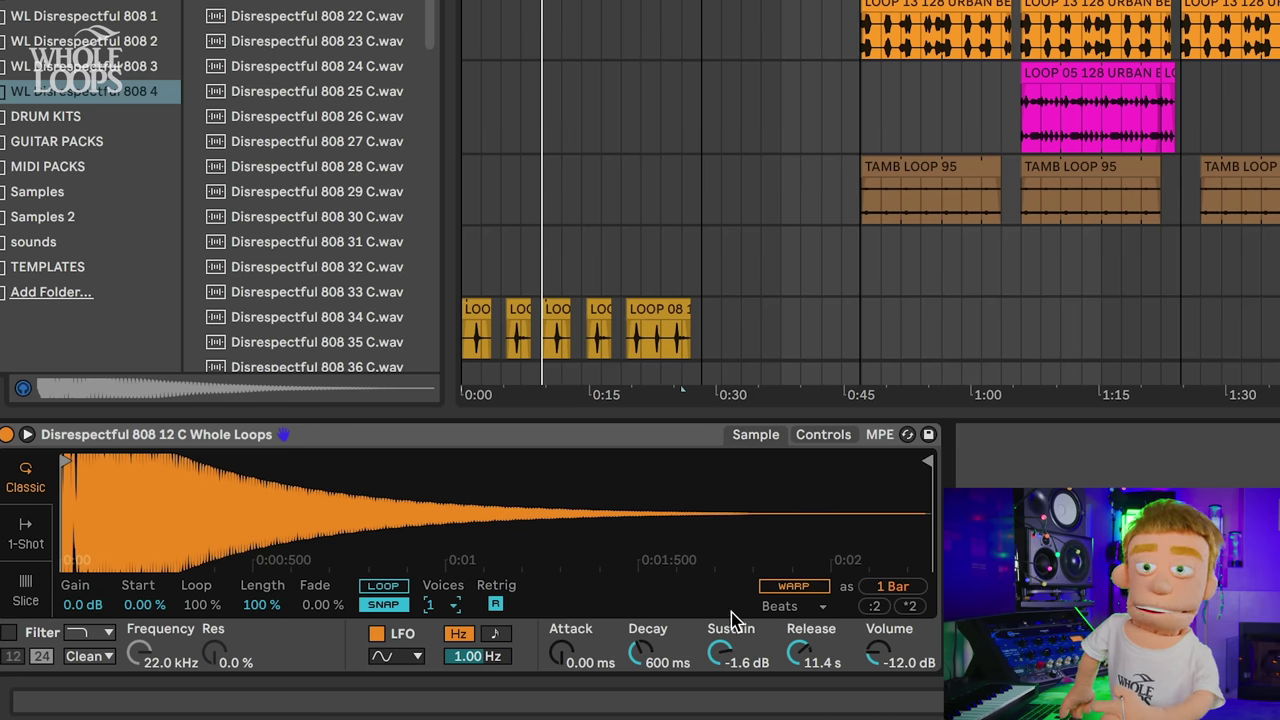
Step: Convert the 808's Simpler to Sampler, view its filter and global envelope settings, and undo the conversion
right_click(585, 442)
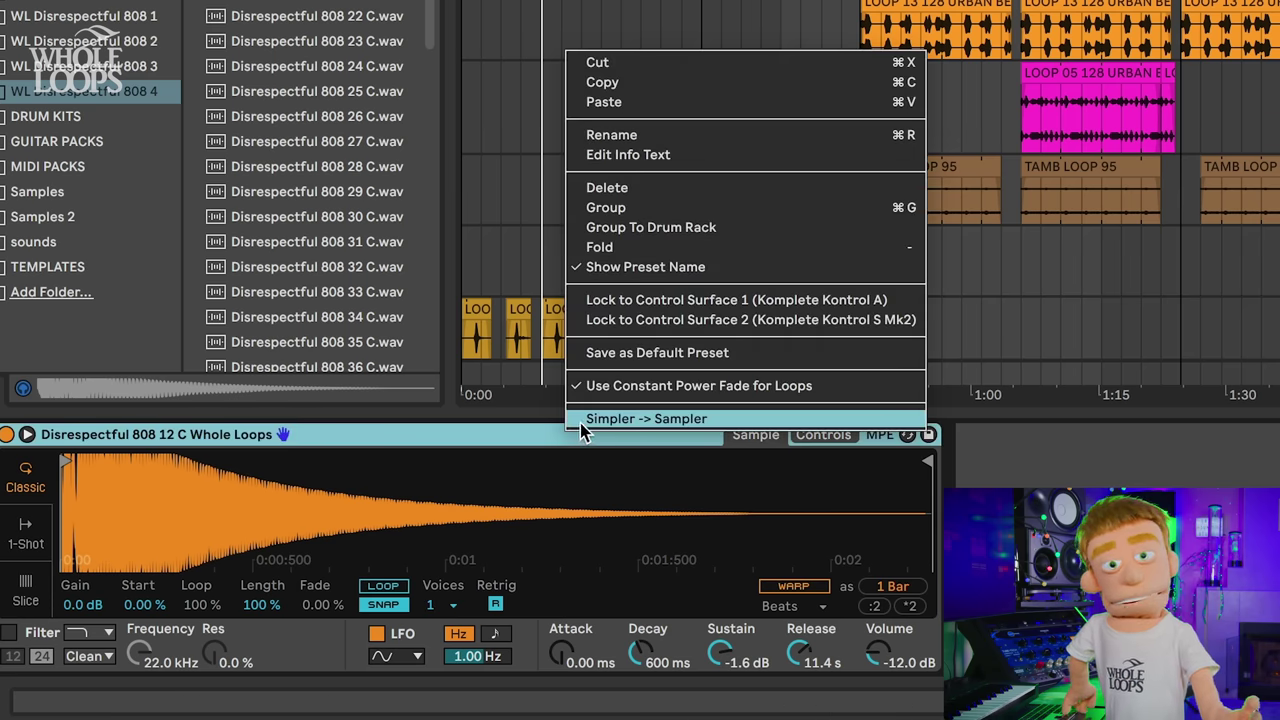
click(603, 420)
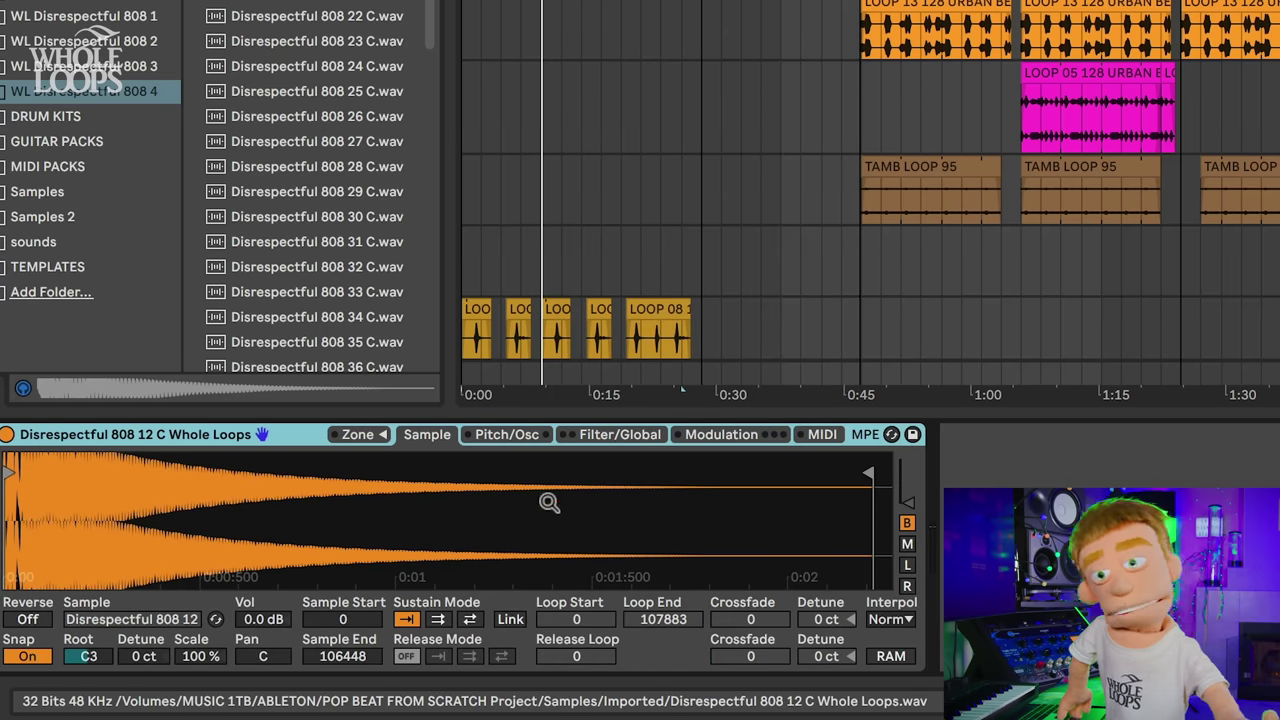
click(578, 438)
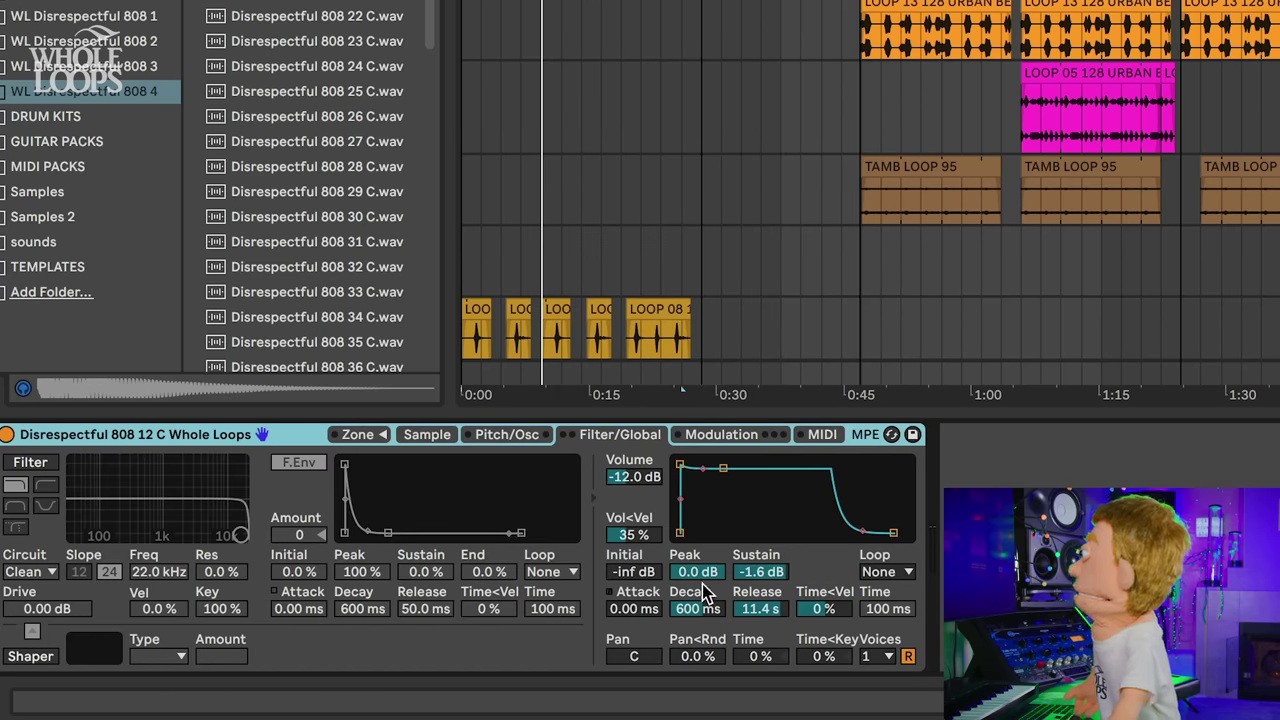
key(super+z)
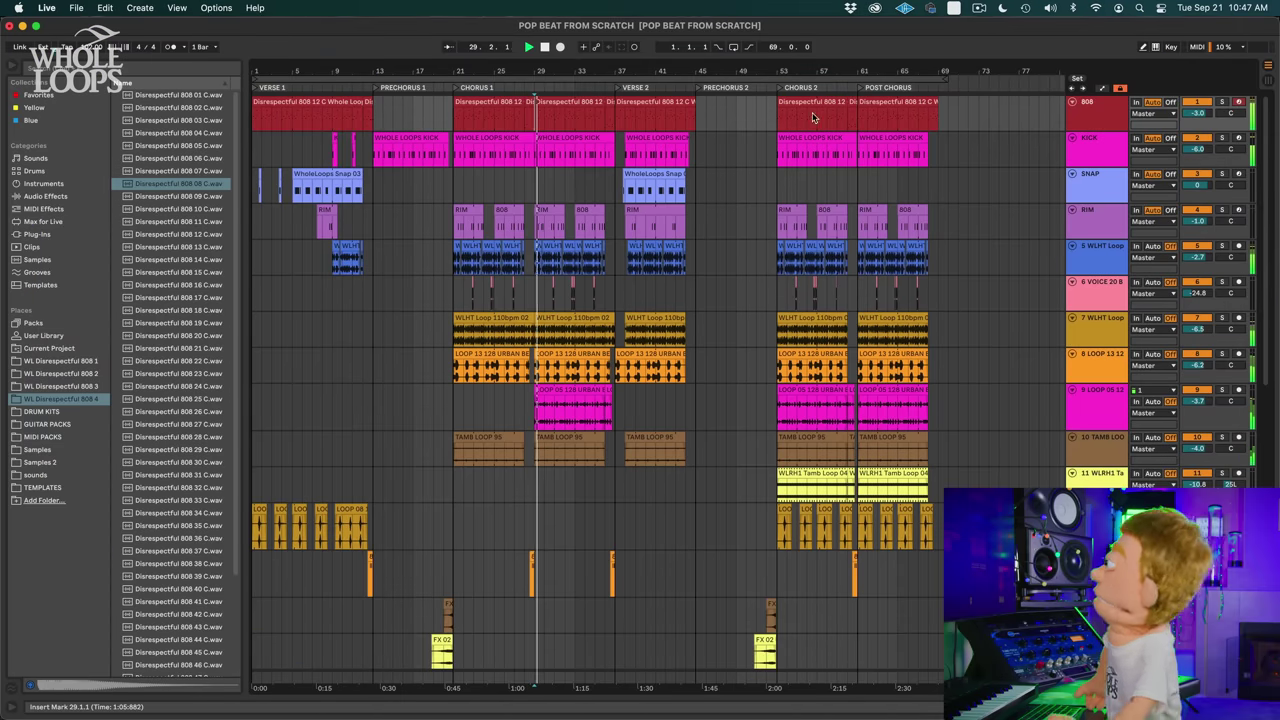
Step: Duplicate the 808 track and delete the copy's clips outside the second half of Chorus 1, Chorus 2 and Post Chorus
click(1102, 122)
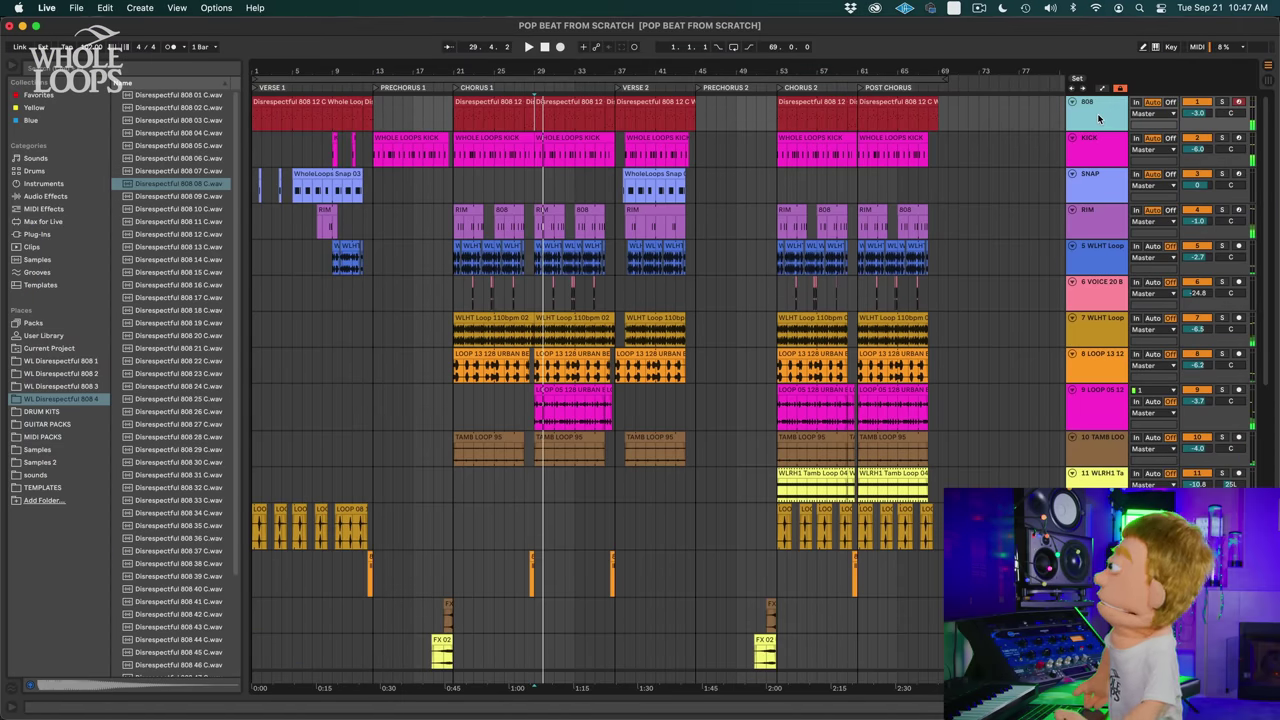
key(super+d)
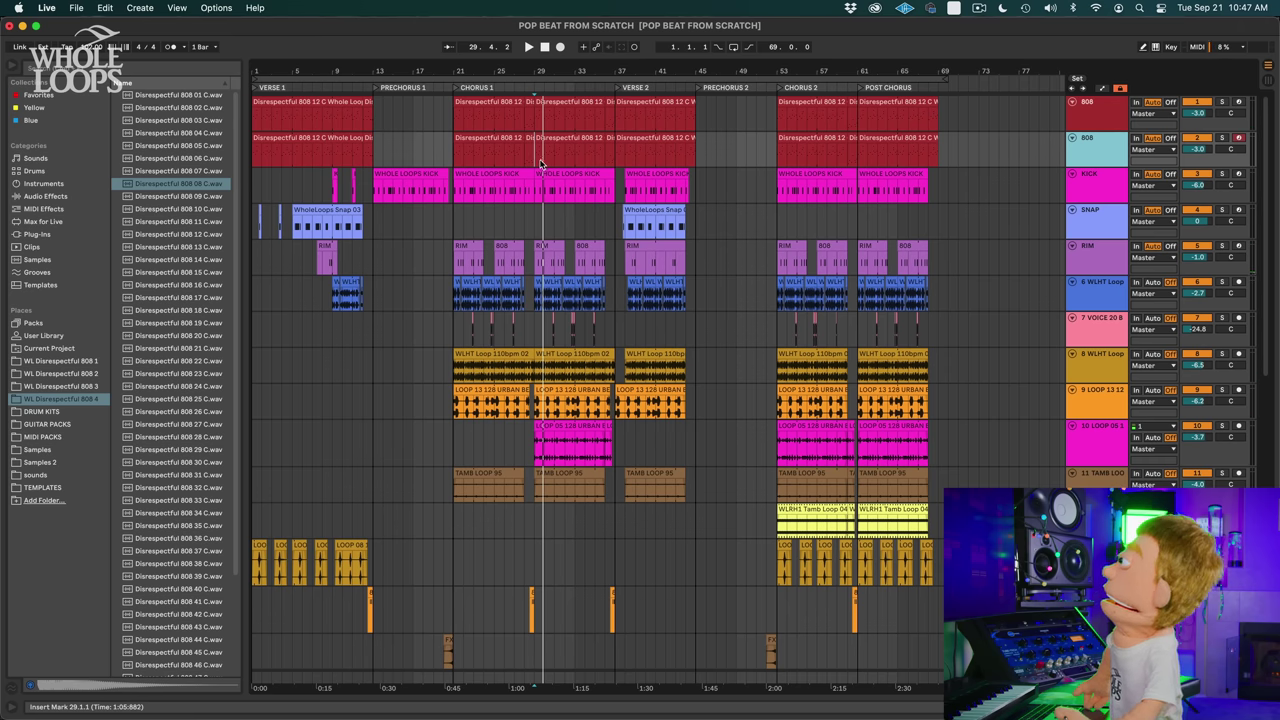
key(space)
drag(540, 163, 222, 163)
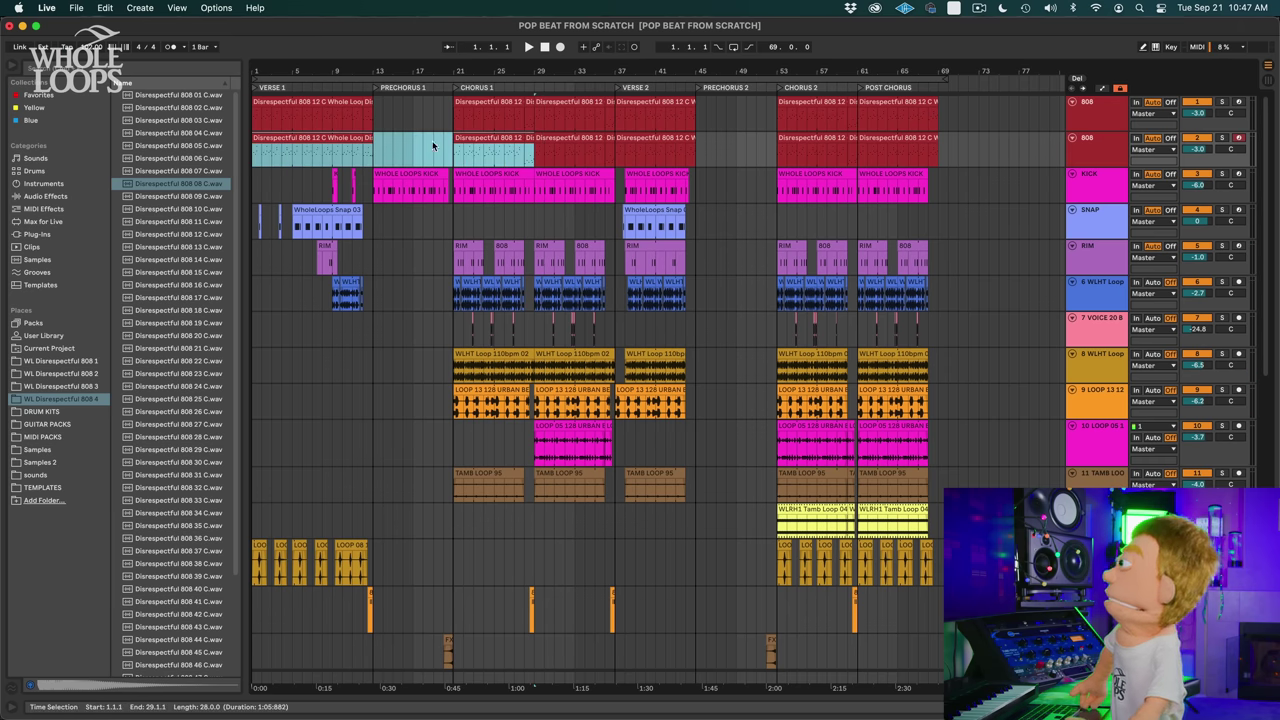
key(Delete)
click(616, 160)
Step: Deactivate the original 808 track's clips in the second half of Chorus 1 and play that section
click(591, 100)
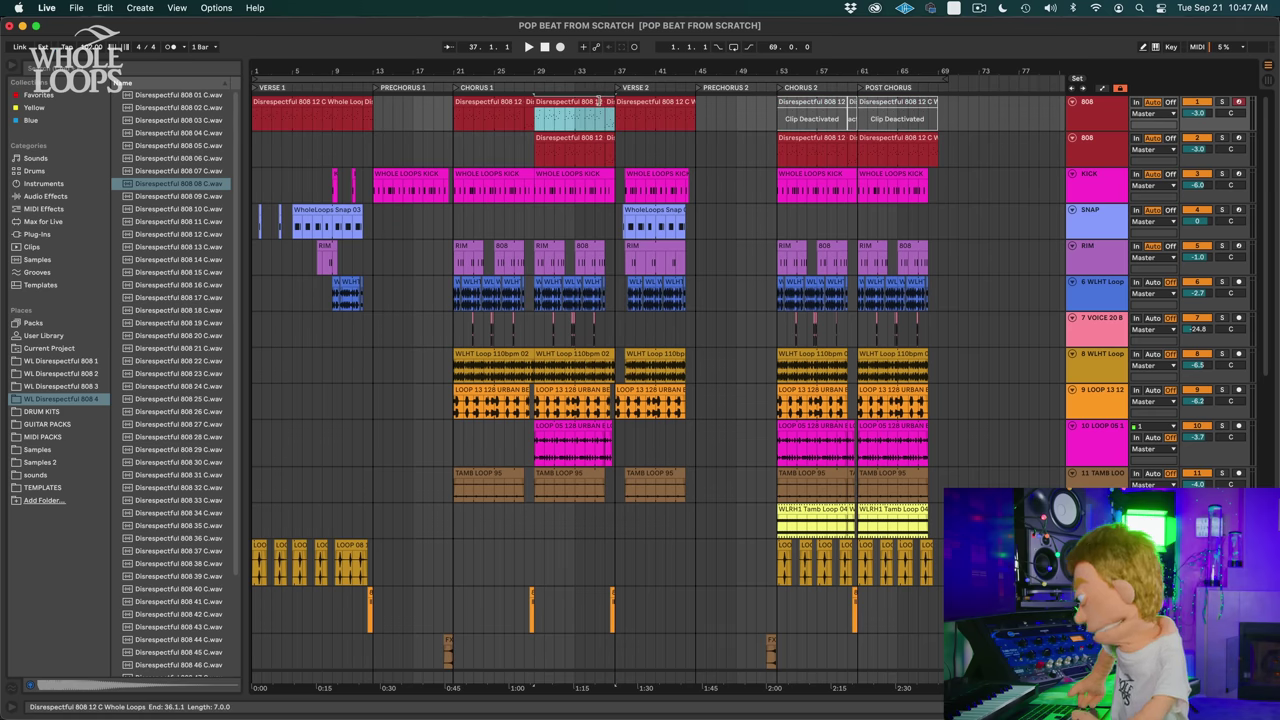
key(0)
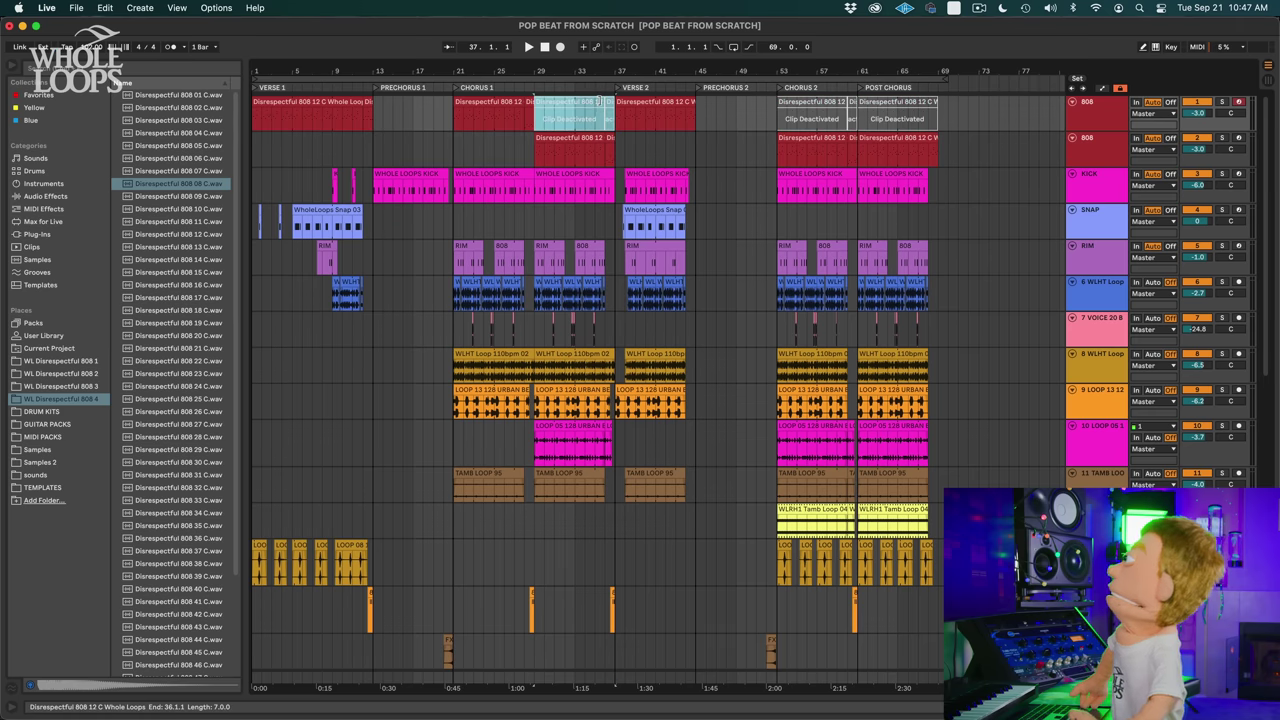
key(space)
click(562, 147)
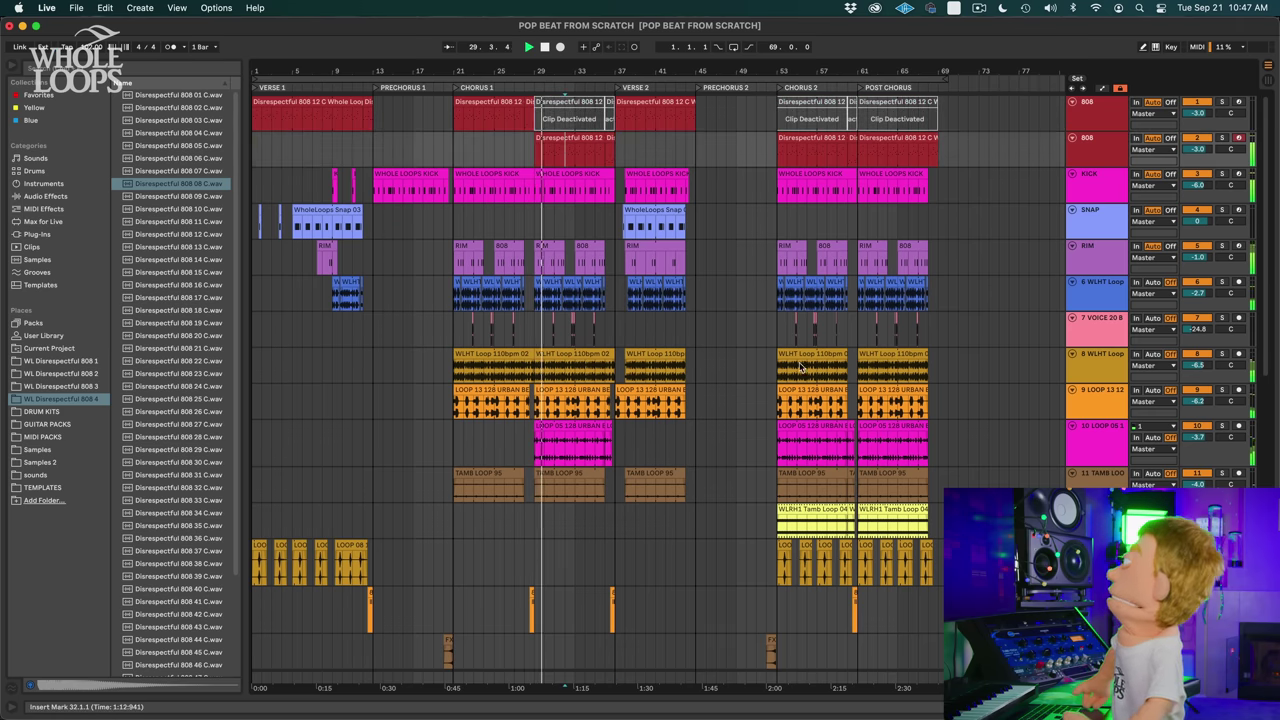
key(space)
Step: Load Disrespectful 808 01 C into the duplicated track's sampler and add the +12 Pitch MIDI effect to that track
key(shift+Tab)
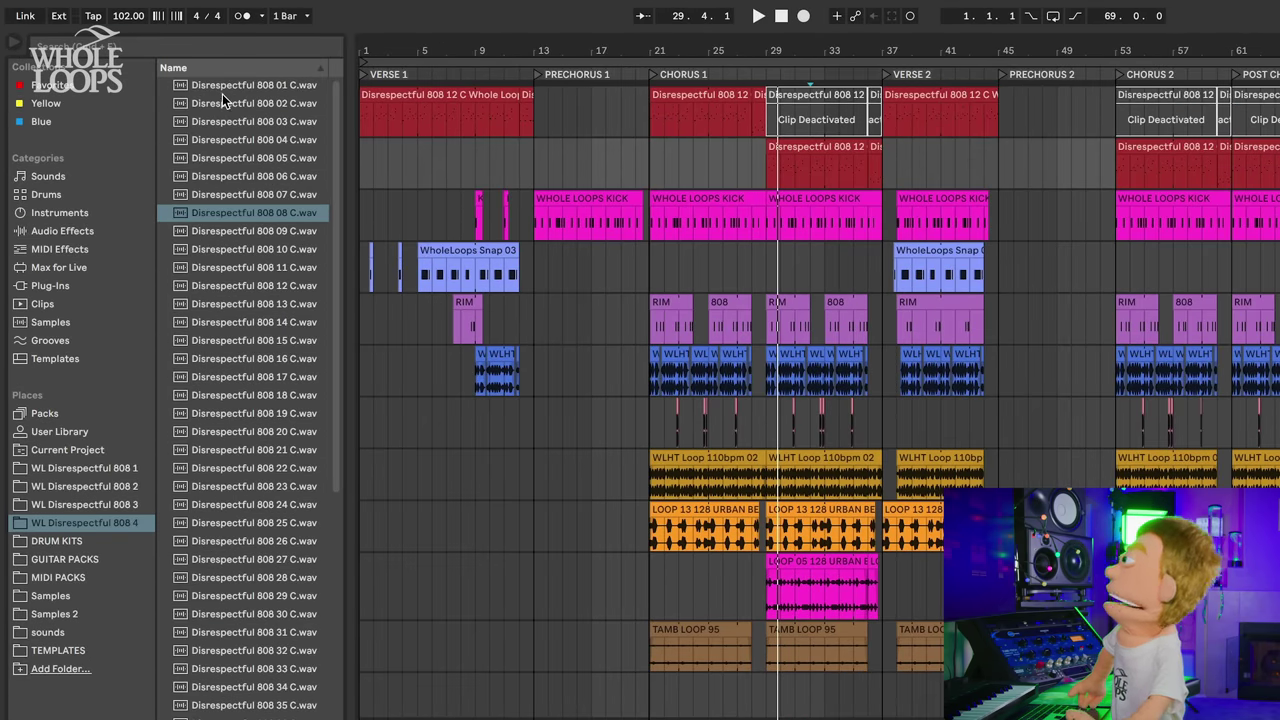
click(220, 91)
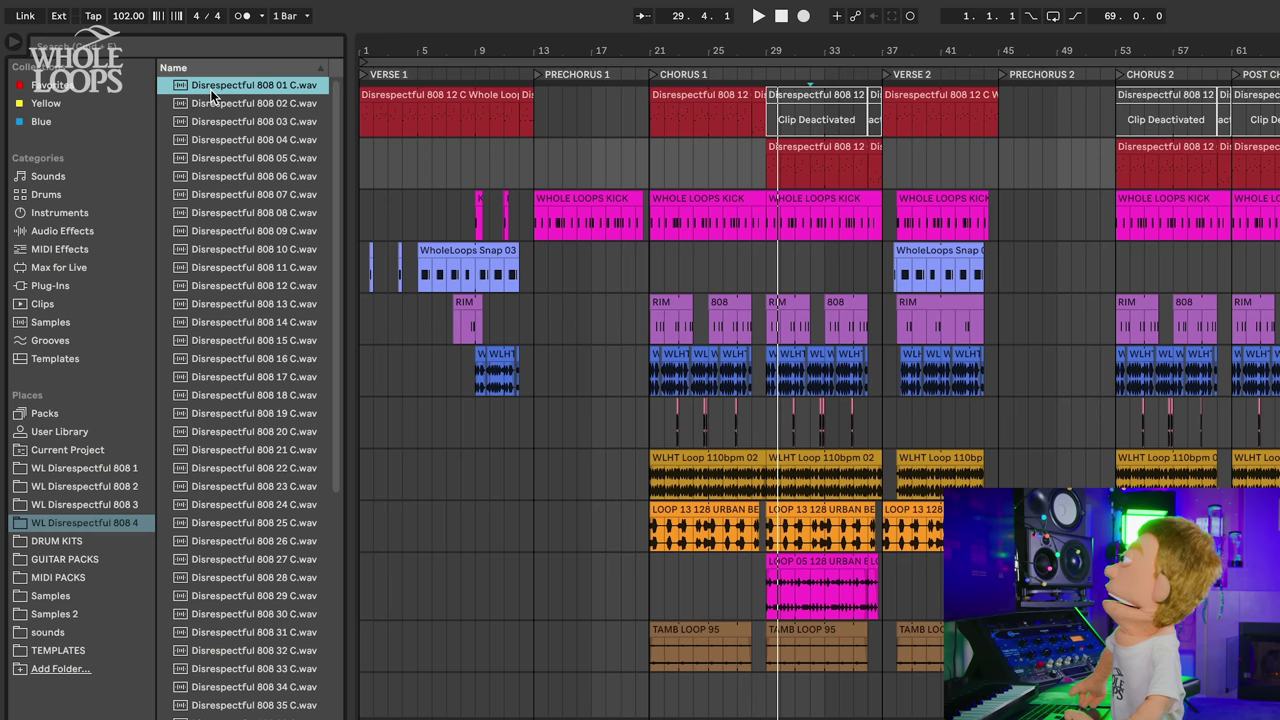
drag(210, 89, 228, 717)
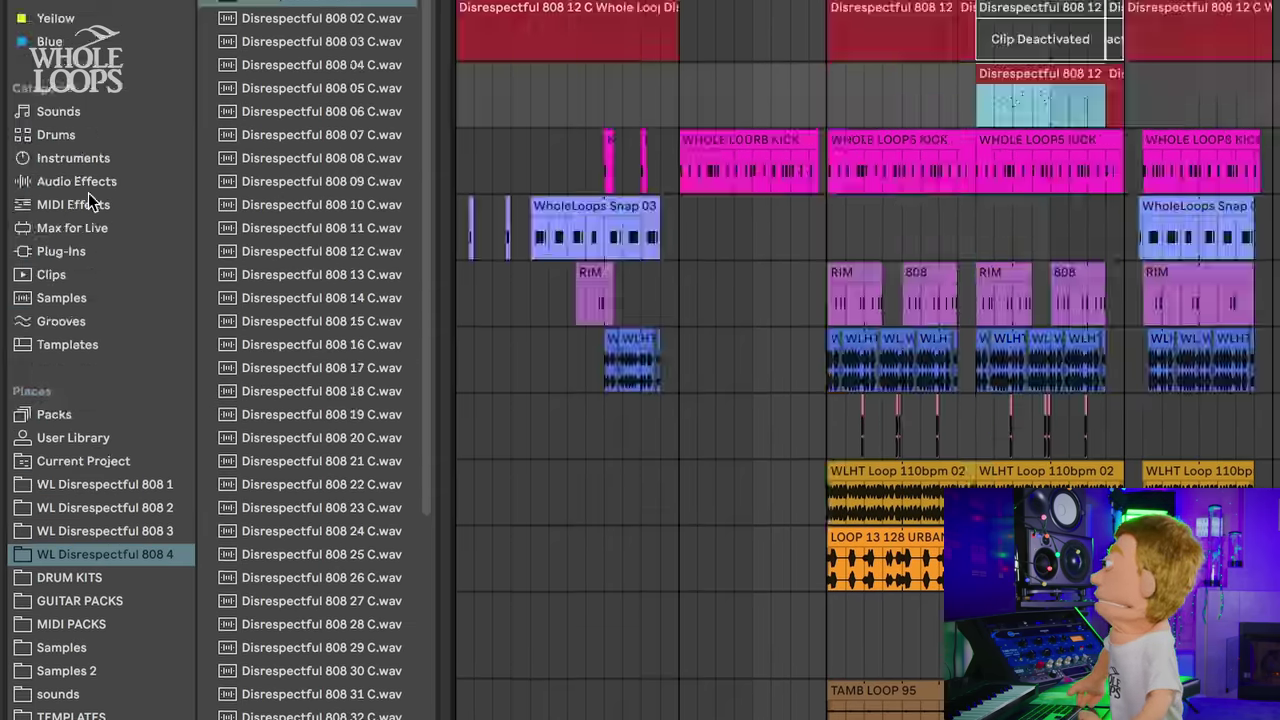
click(86, 204)
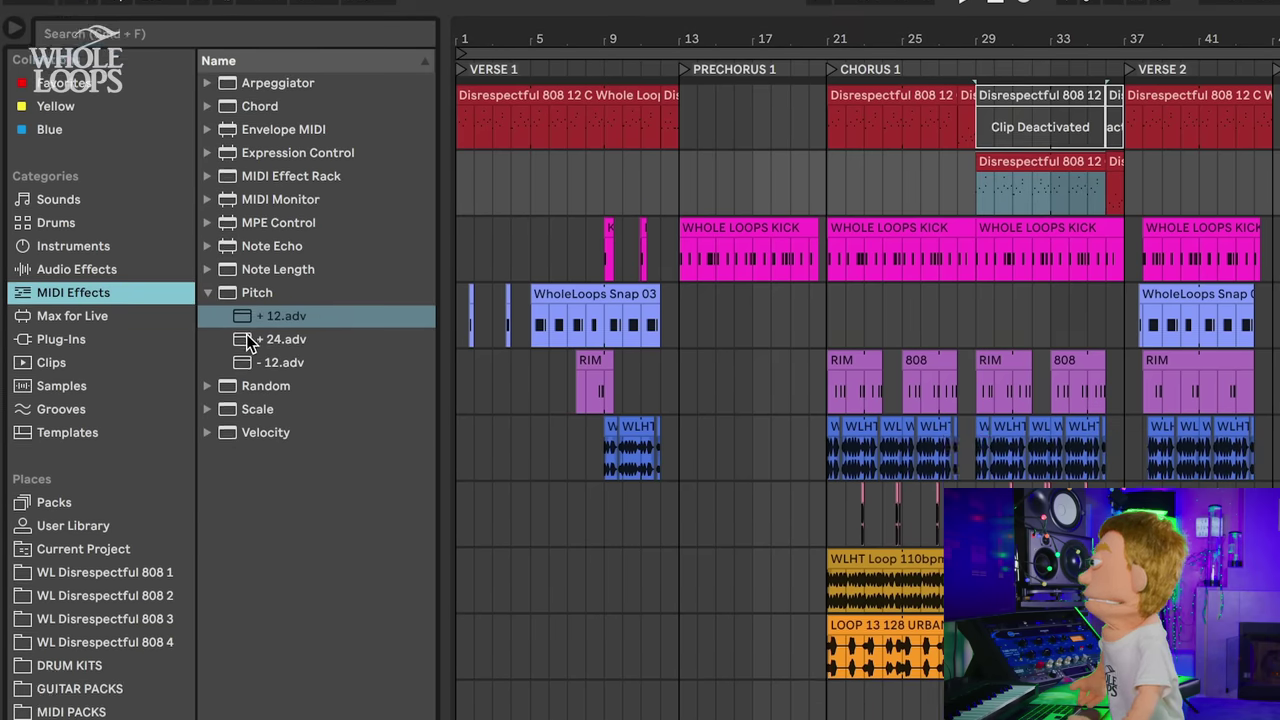
drag(252, 393, 73, 525)
Step: While playing the chorus, move the start of the Disrespectful 808 01 C sample to about 0.08 s, past its initial transient
key(space)
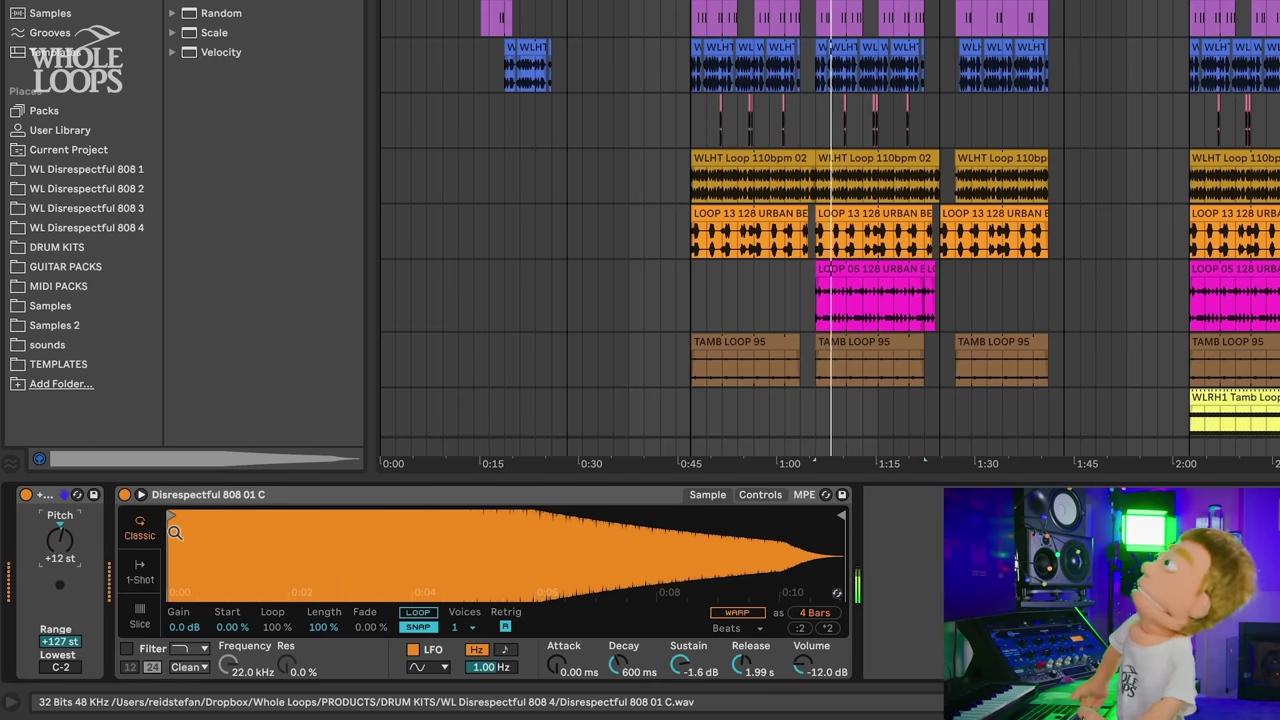
drag(174, 531, 174, 630)
mouse_move(165, 518)
mouse_down()
mouse_move(265, 514)
mouse_move(246, 512)
mouse_up()
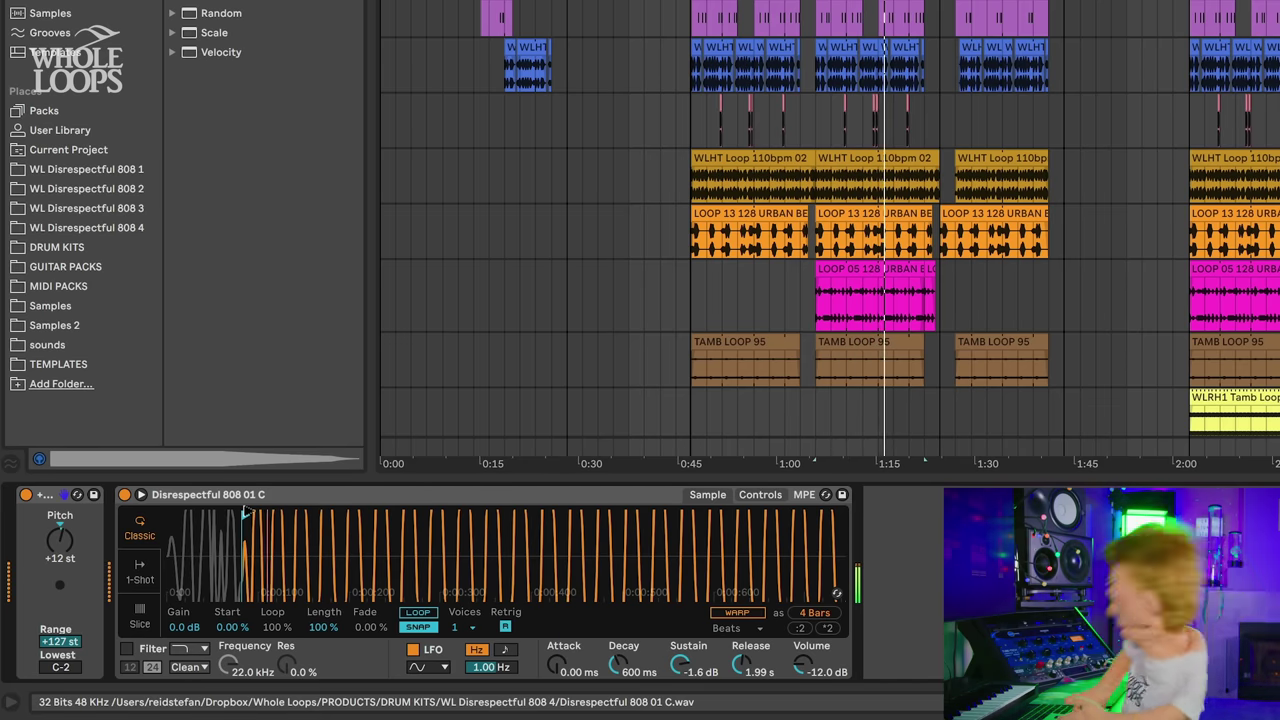
mouse_move(244, 512)
mouse_down()
mouse_move(193, 538)
mouse_move(174, 590)
mouse_up()
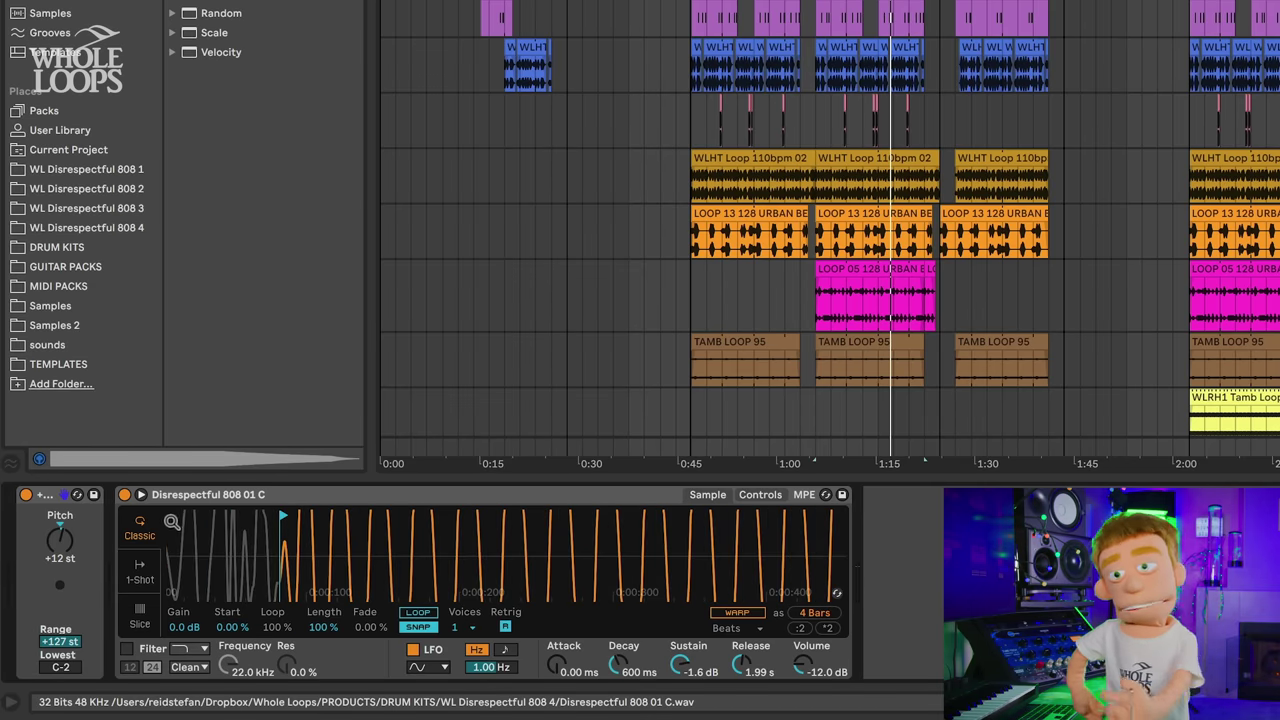
drag(170, 536, 174, 520)
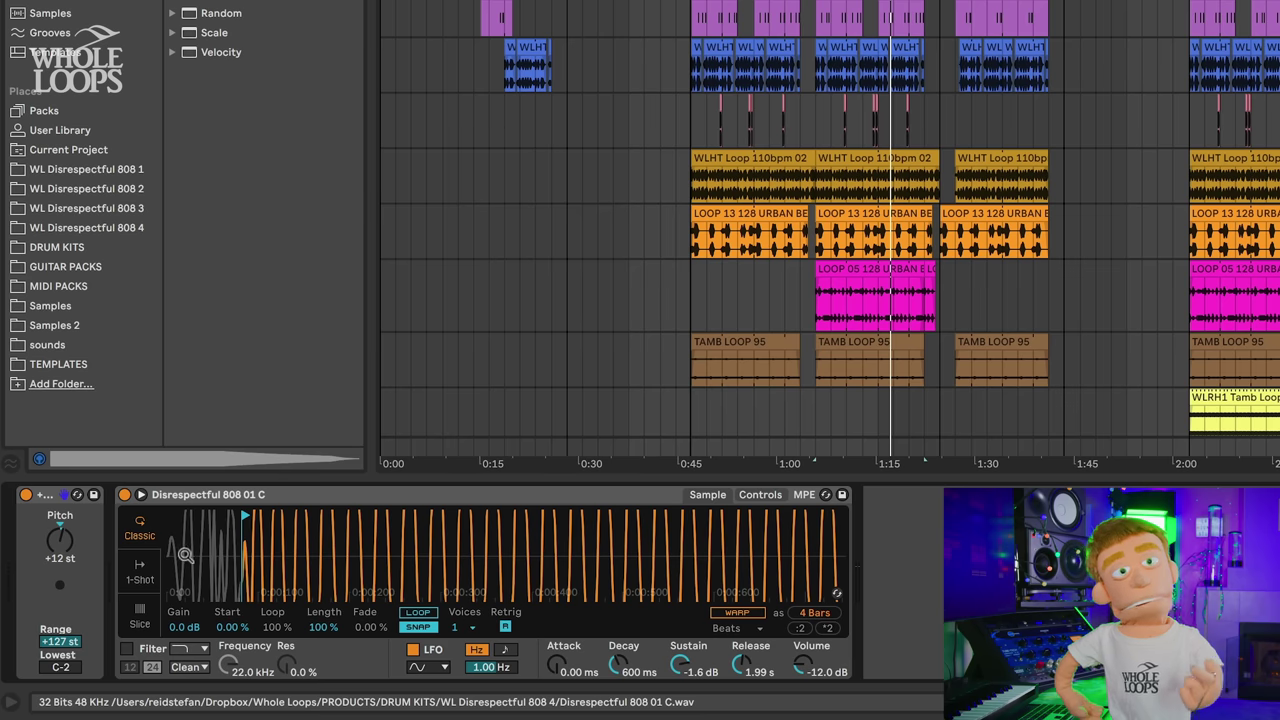
drag(210, 518, 210, 575)
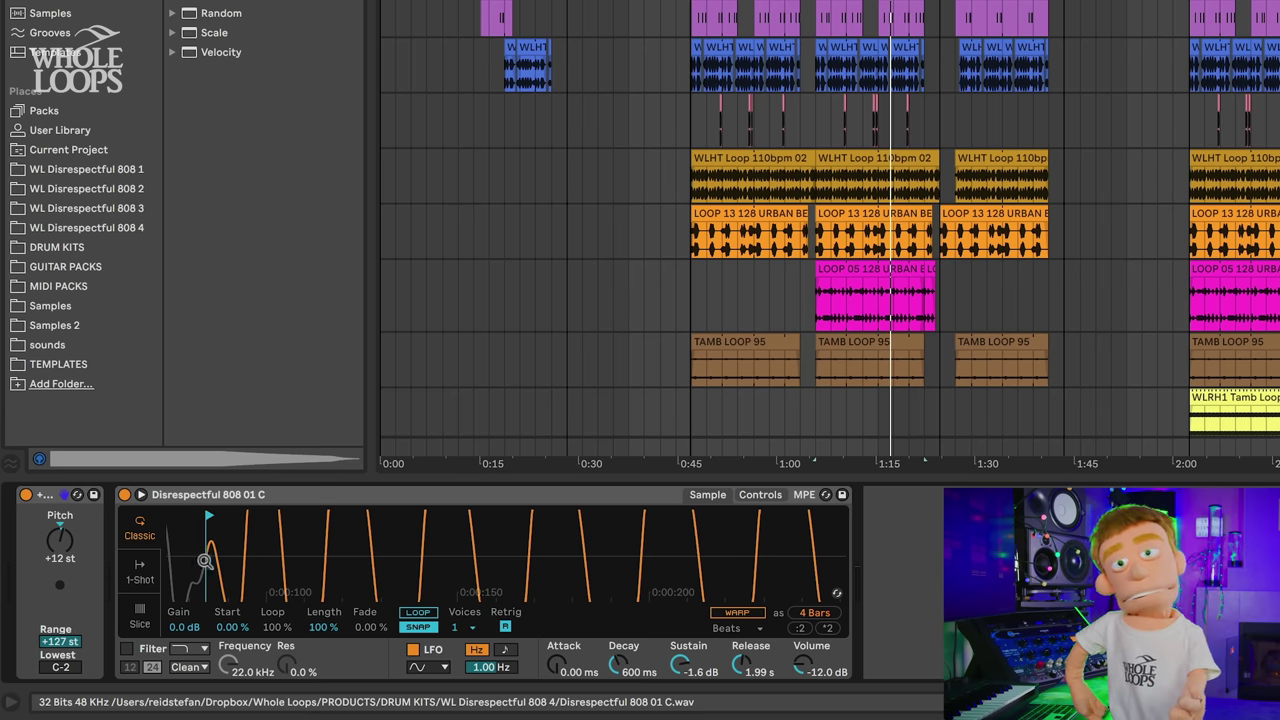
drag(214, 552, 214, 562)
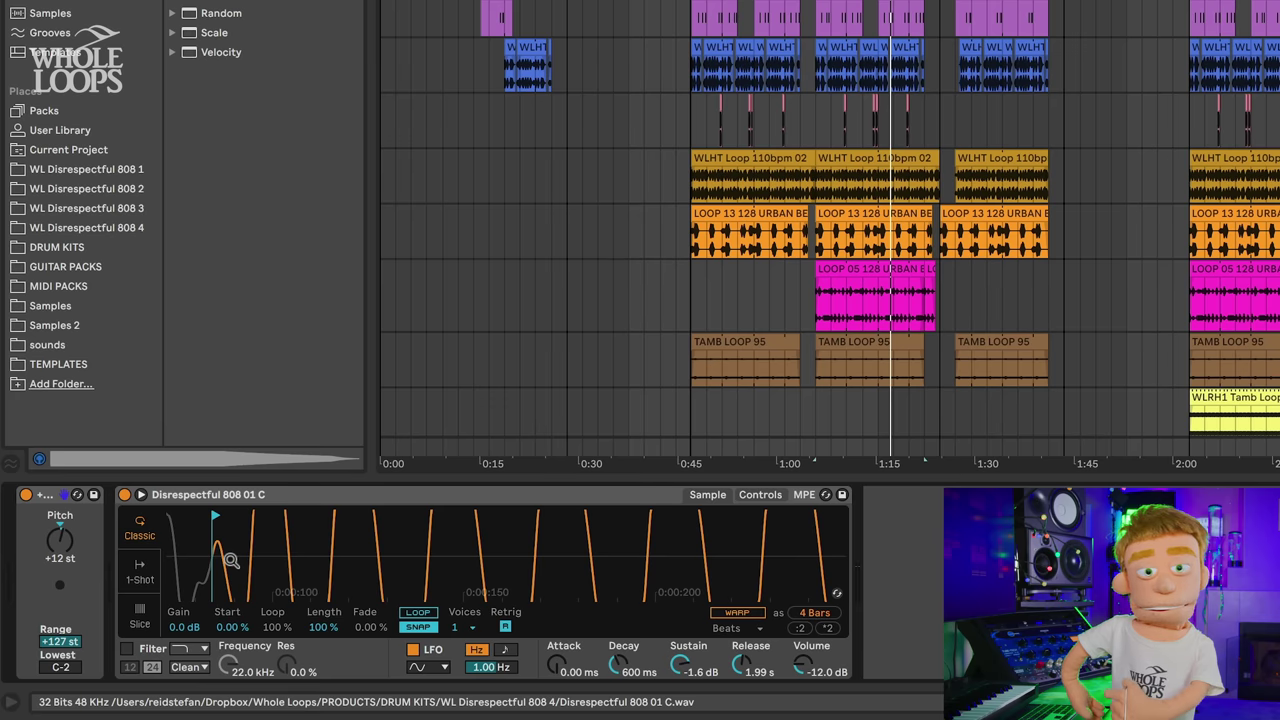
key(space)
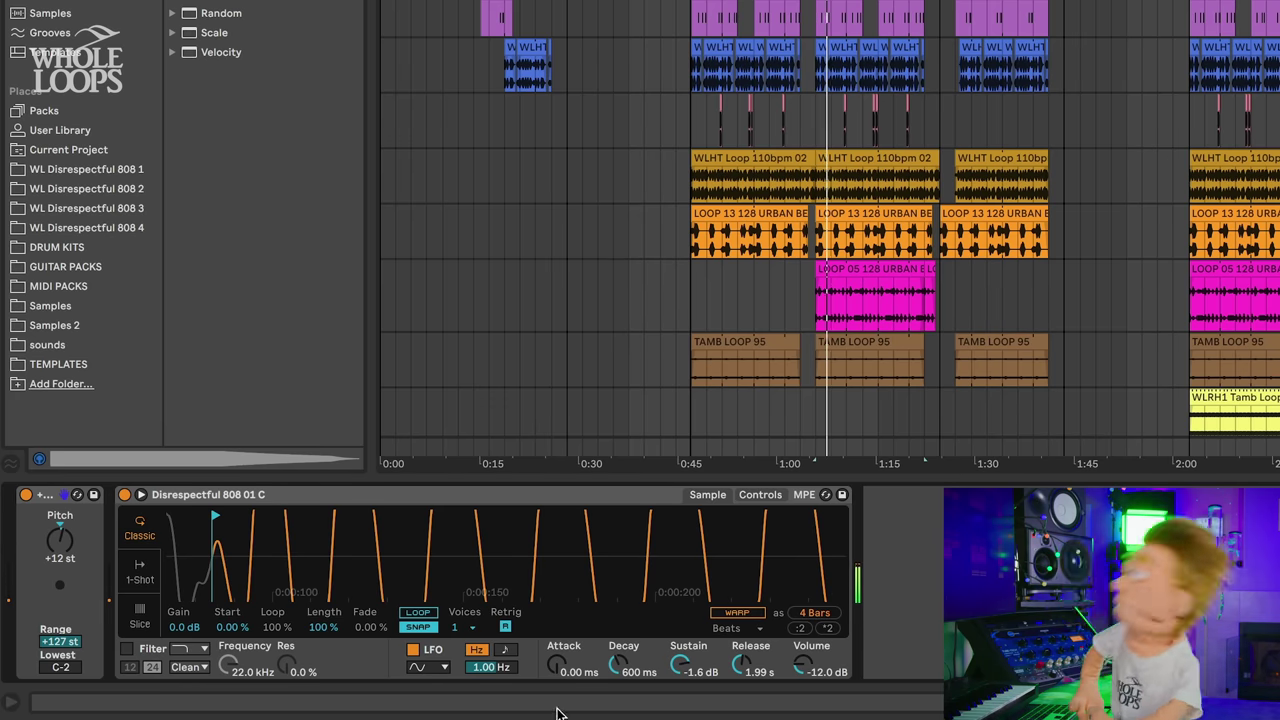
Step: Set the duplicated 808 sampler's attack to 1.83 ms and its sustain to -7.9 dB while listening to the chorus
drag(575, 676, 575, 657)
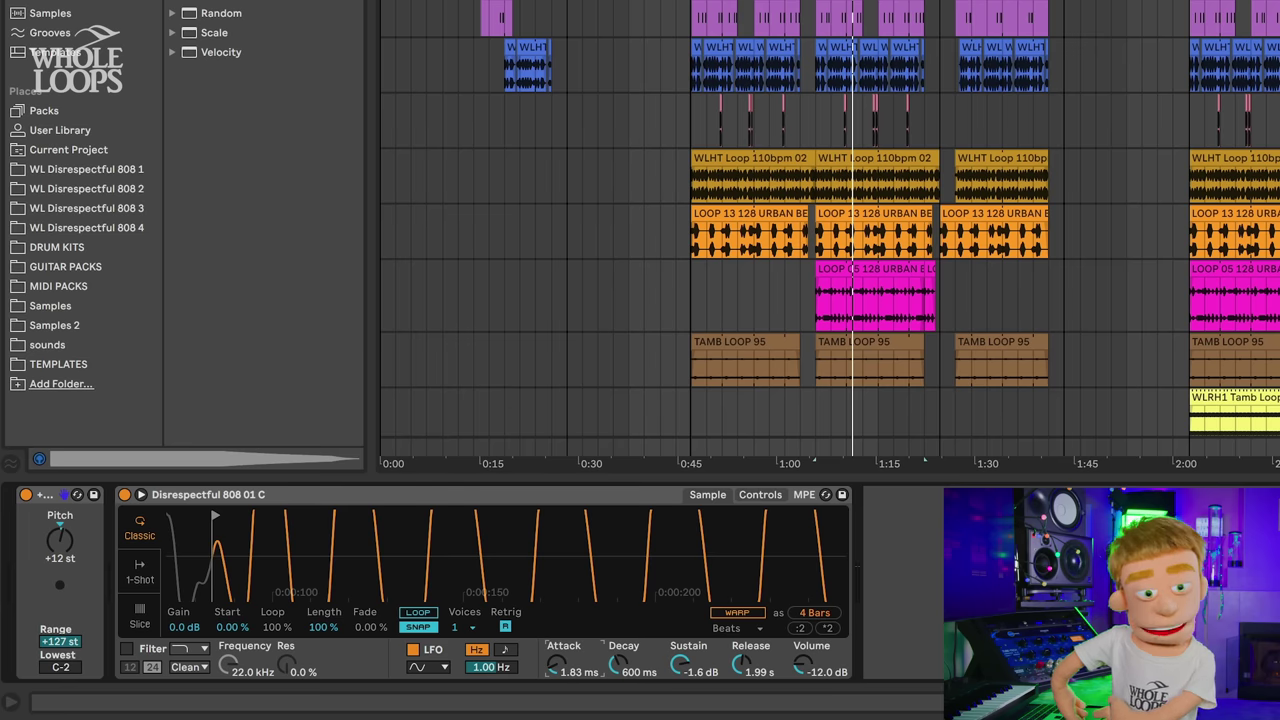
key(space)
drag(529, 551, 529, 505)
scroll(181, 551, down, 5)
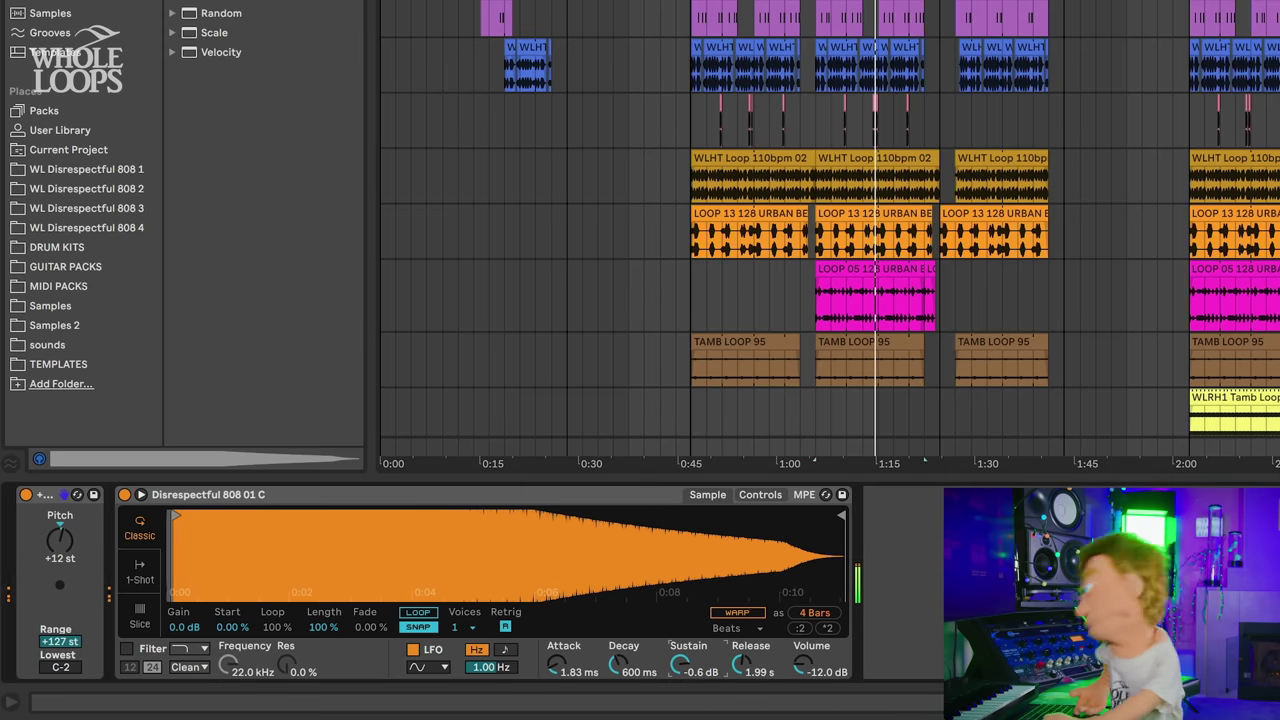
drag(681, 668, 706, 714)
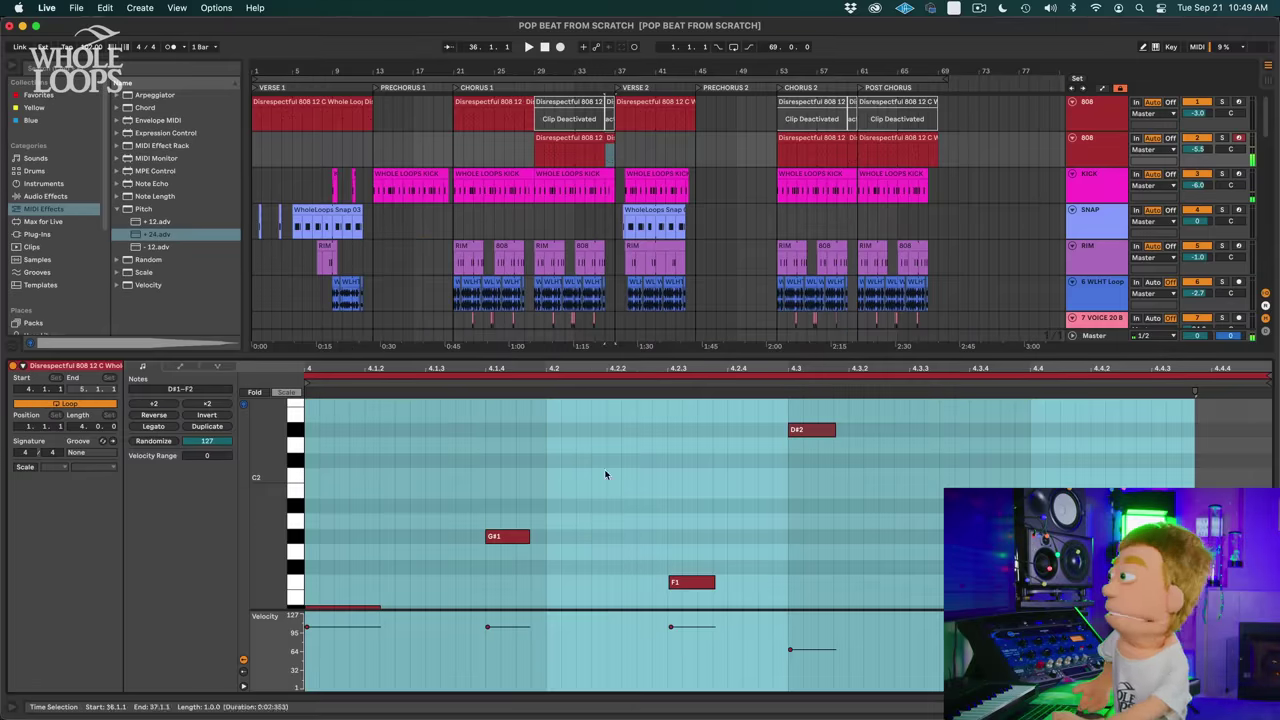
Step: Transpose all notes in the duplicated 808 track's last Chorus 1 clip up two octaves and play the result
click(605, 475)
key(super+a)
key(shift+Up)
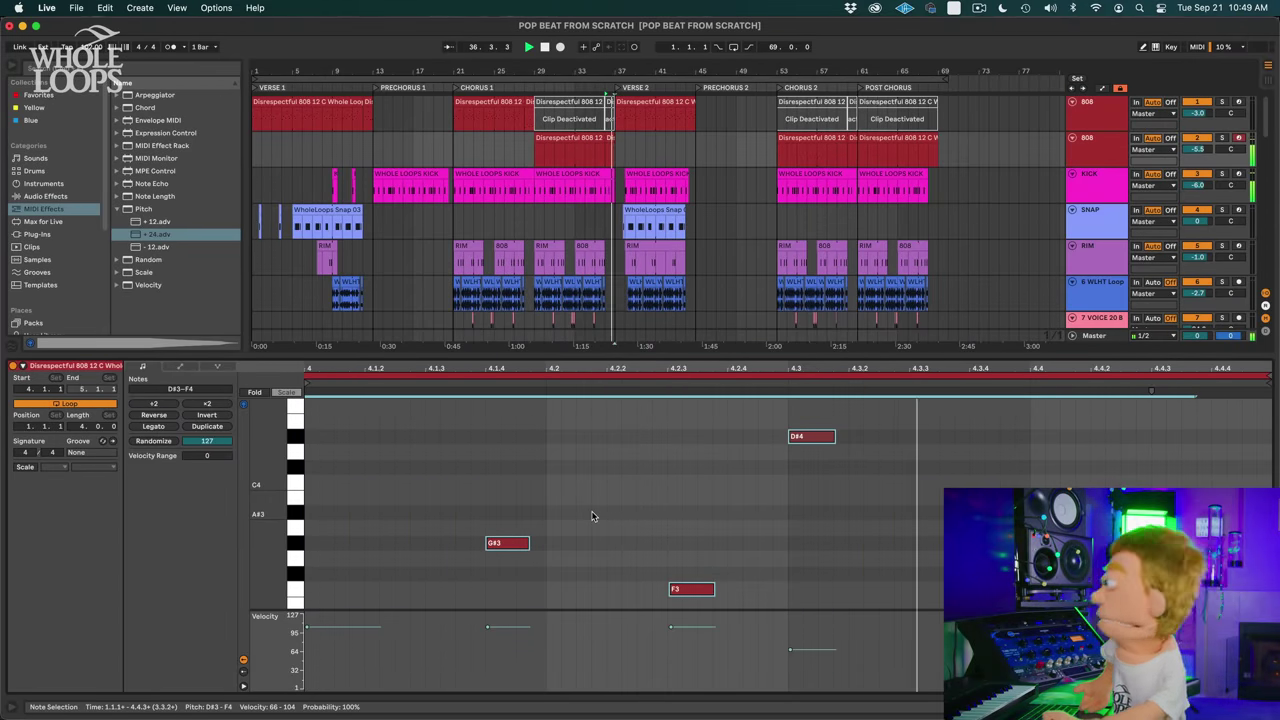
key(space)
click(1180, 707)
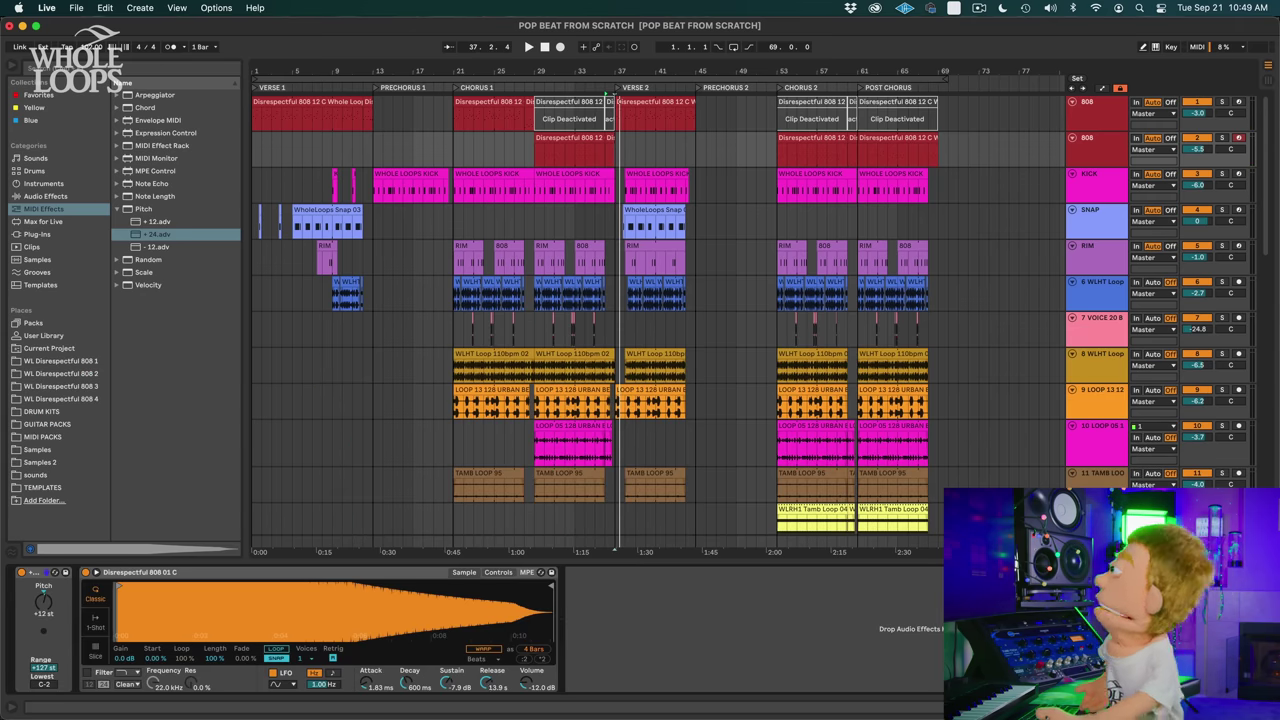
Step: Automate the duplicated 808 sampler's release to drop to 1.00 ms at the start of Verse 2, playing the transition from bar 35
click(610, 148)
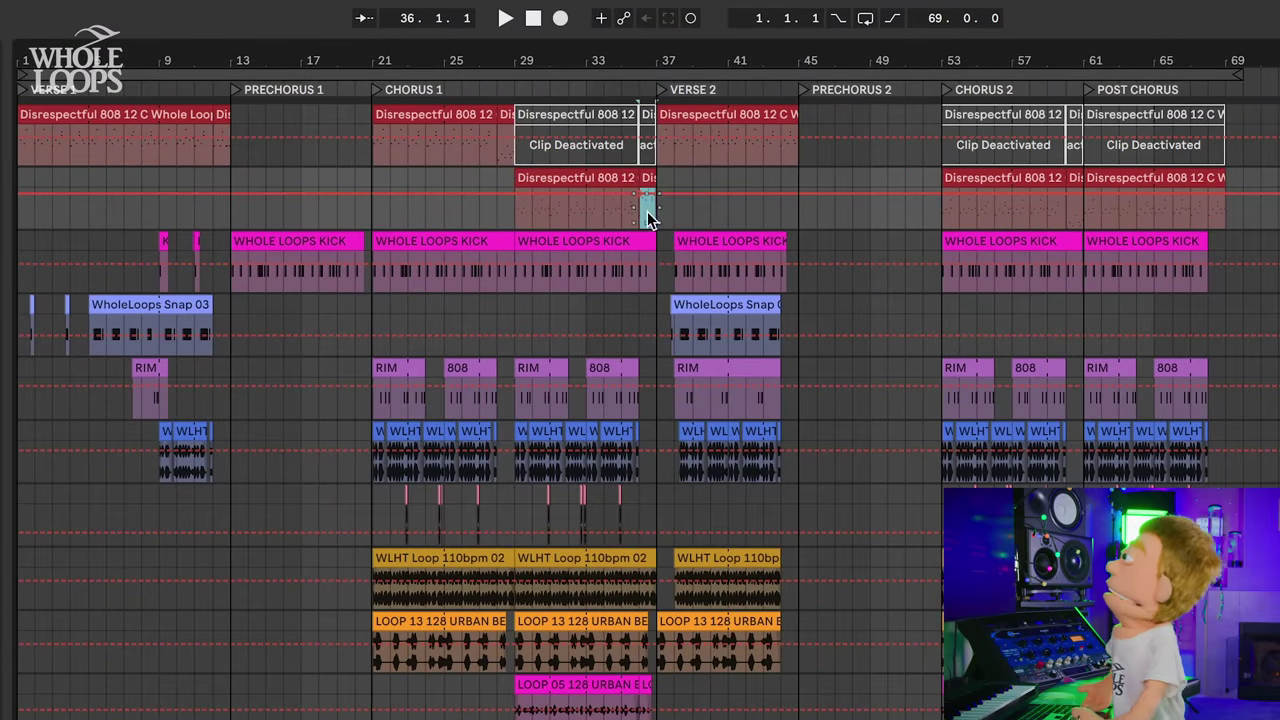
drag(662, 211, 674, 213)
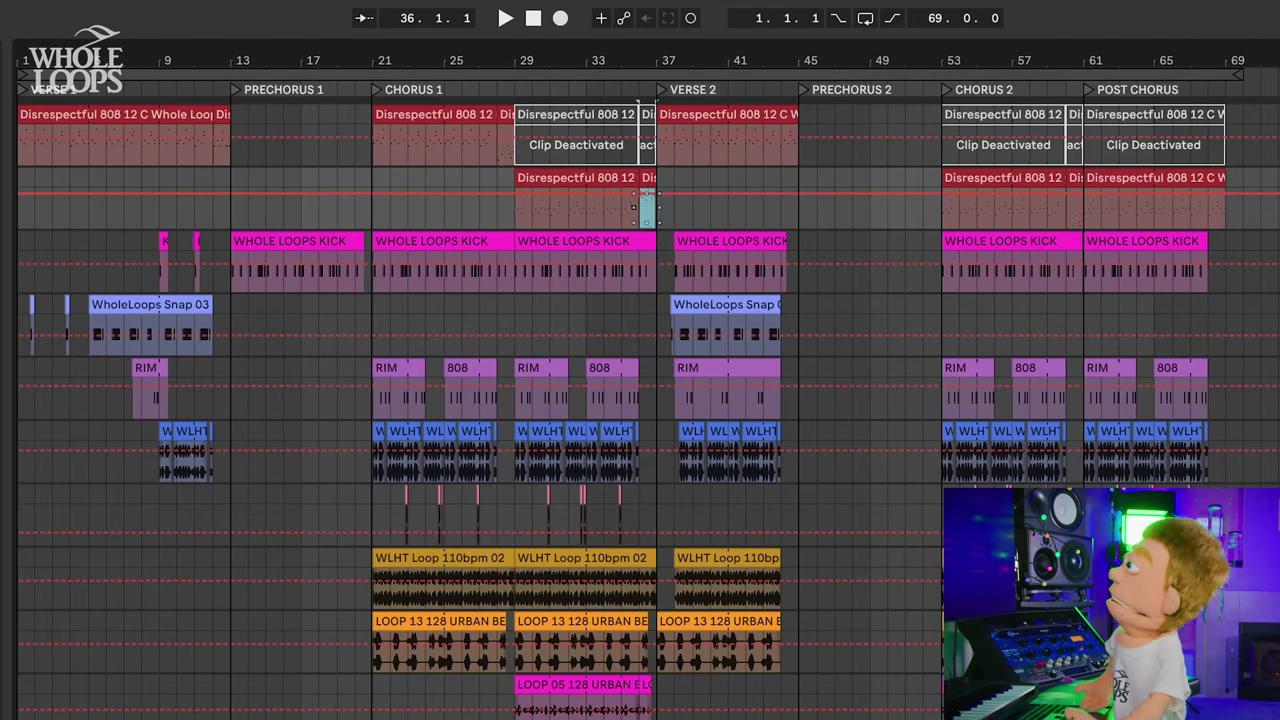
key(a)
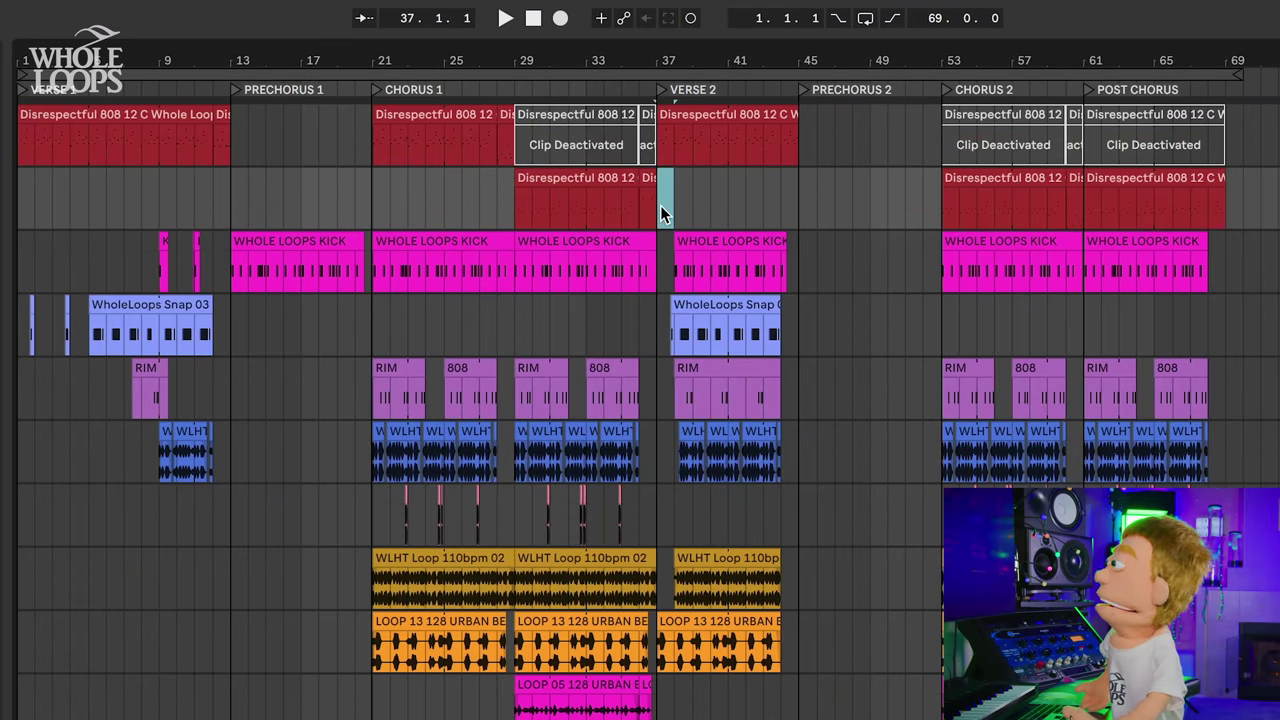
key(a)
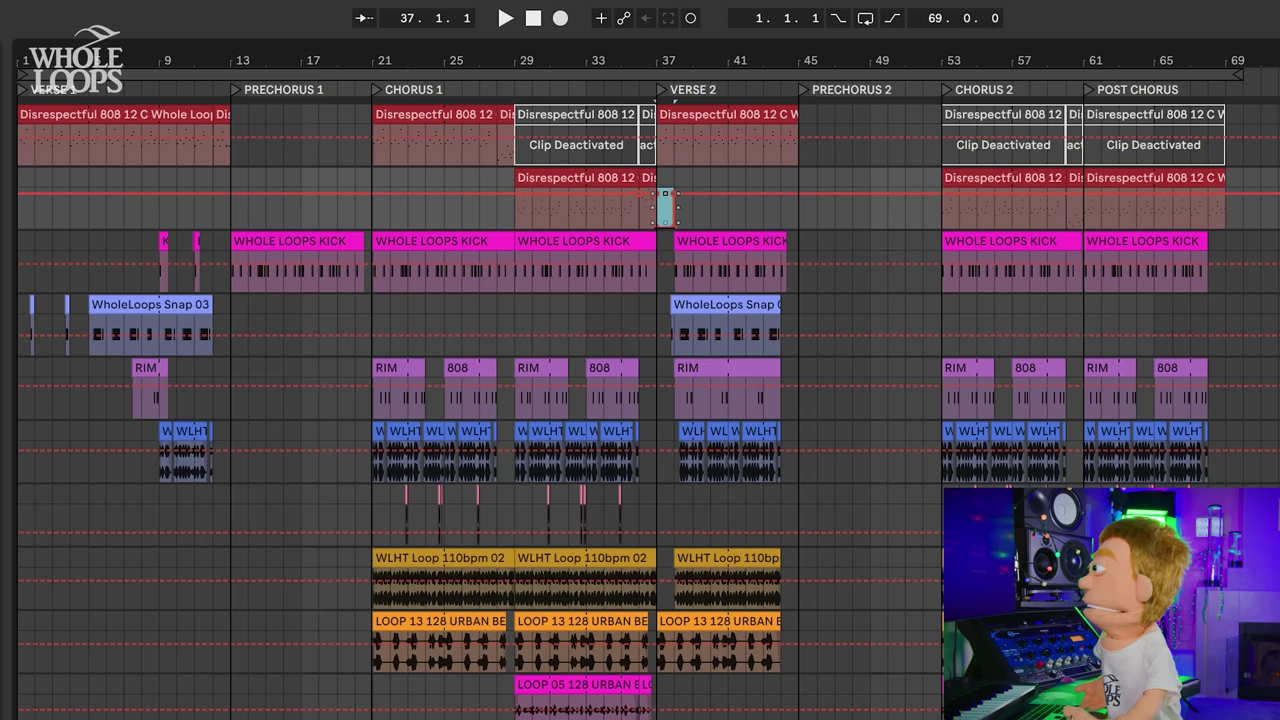
key(a)
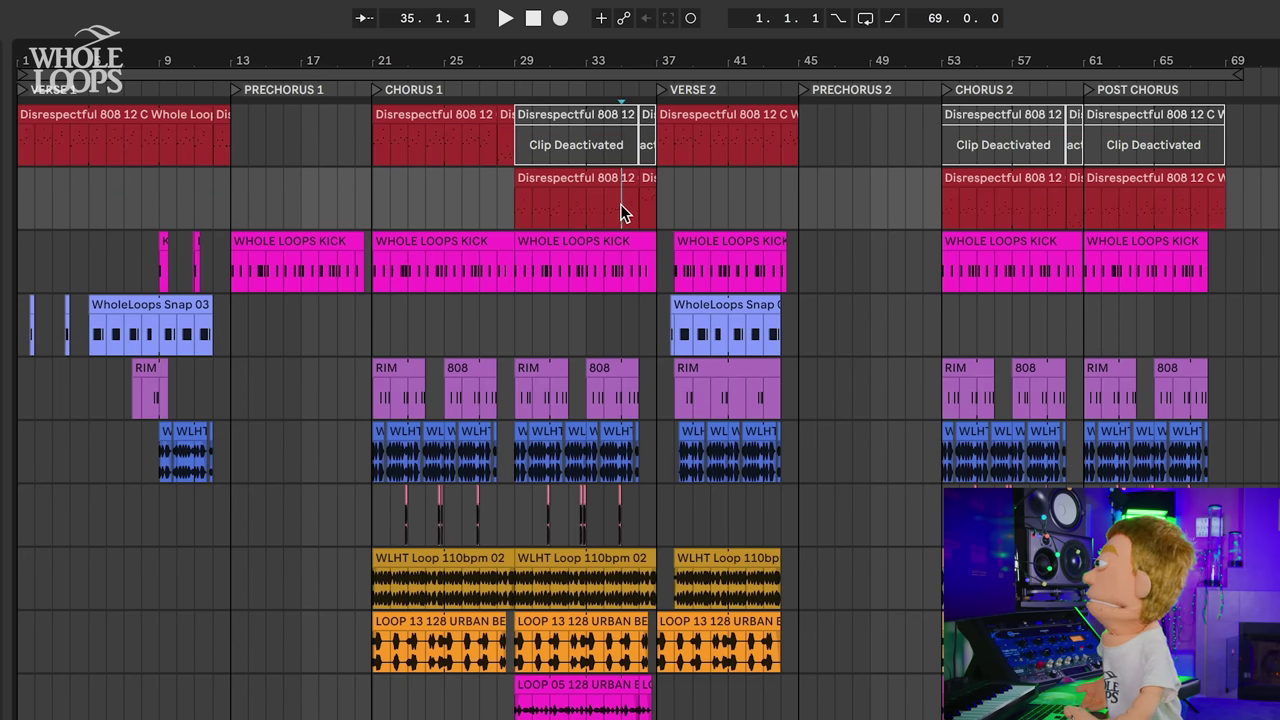
key(space)
key(a)
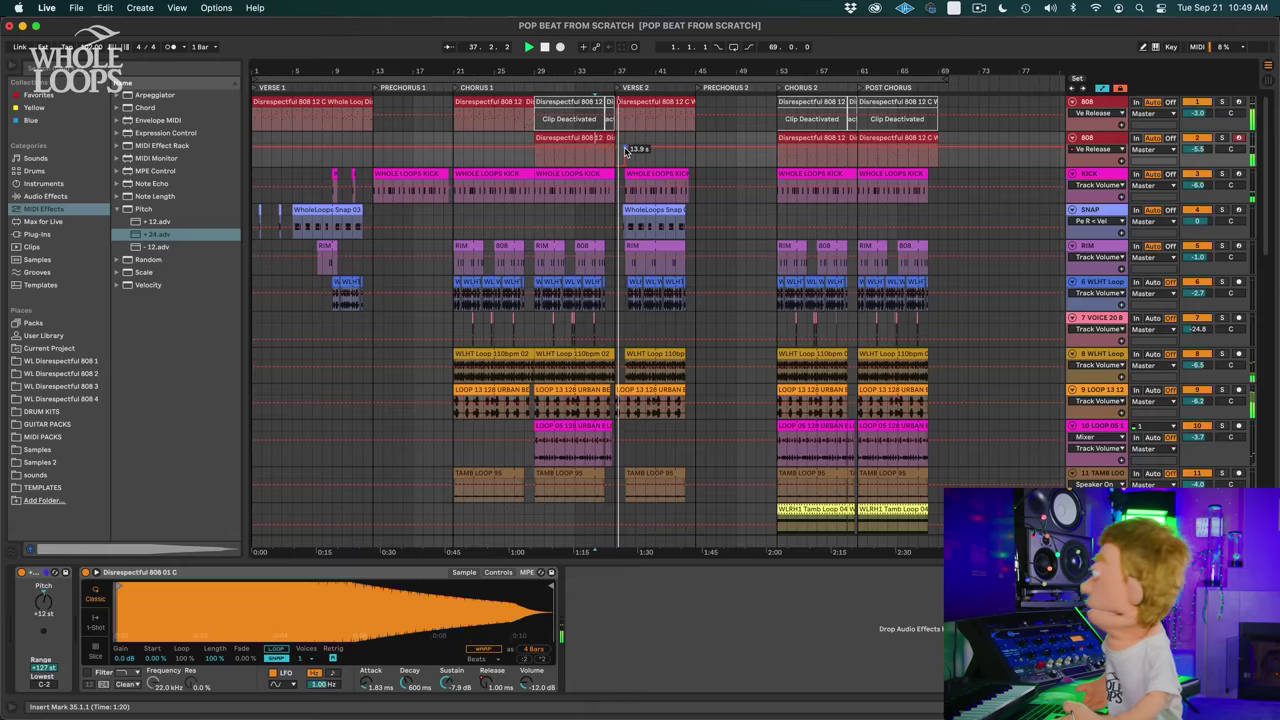
key(a)
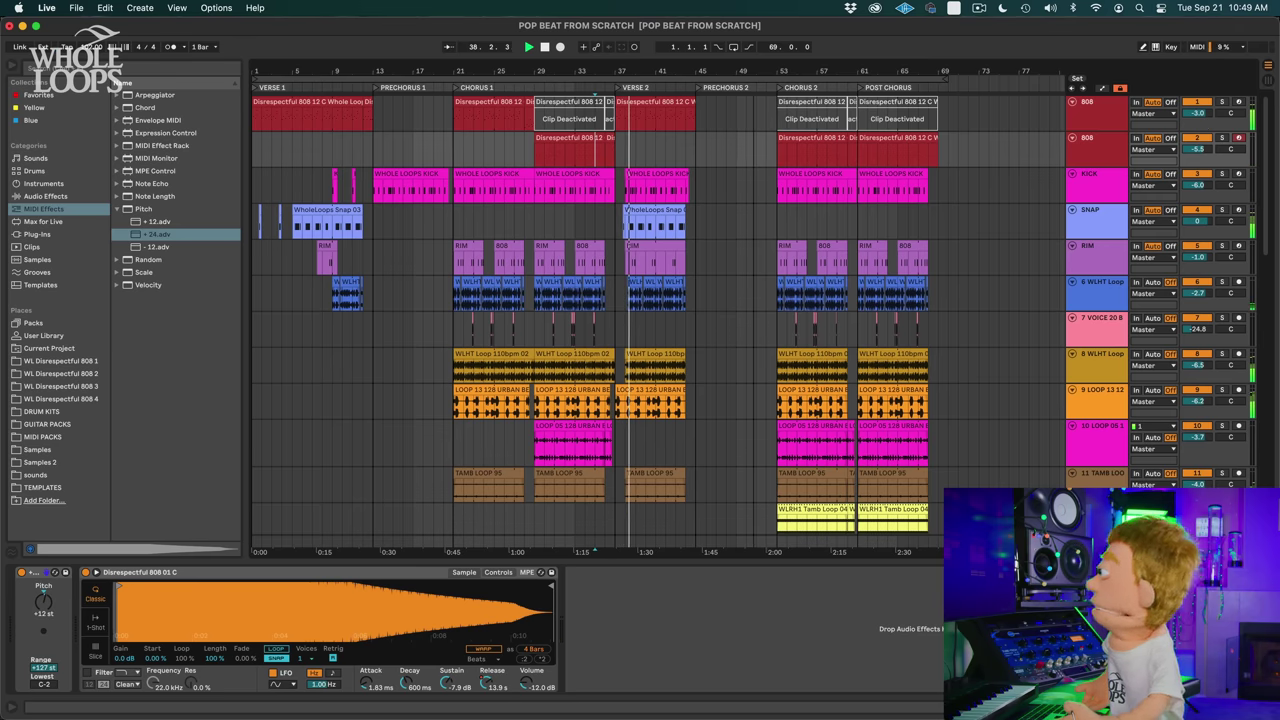
Step: Set the duplicated 808 sampler's decay to 762 ms and its sustain to -12 dB, playing Chorus 2 from bar 53
drag(764, 65, 755, 60)
key(space)
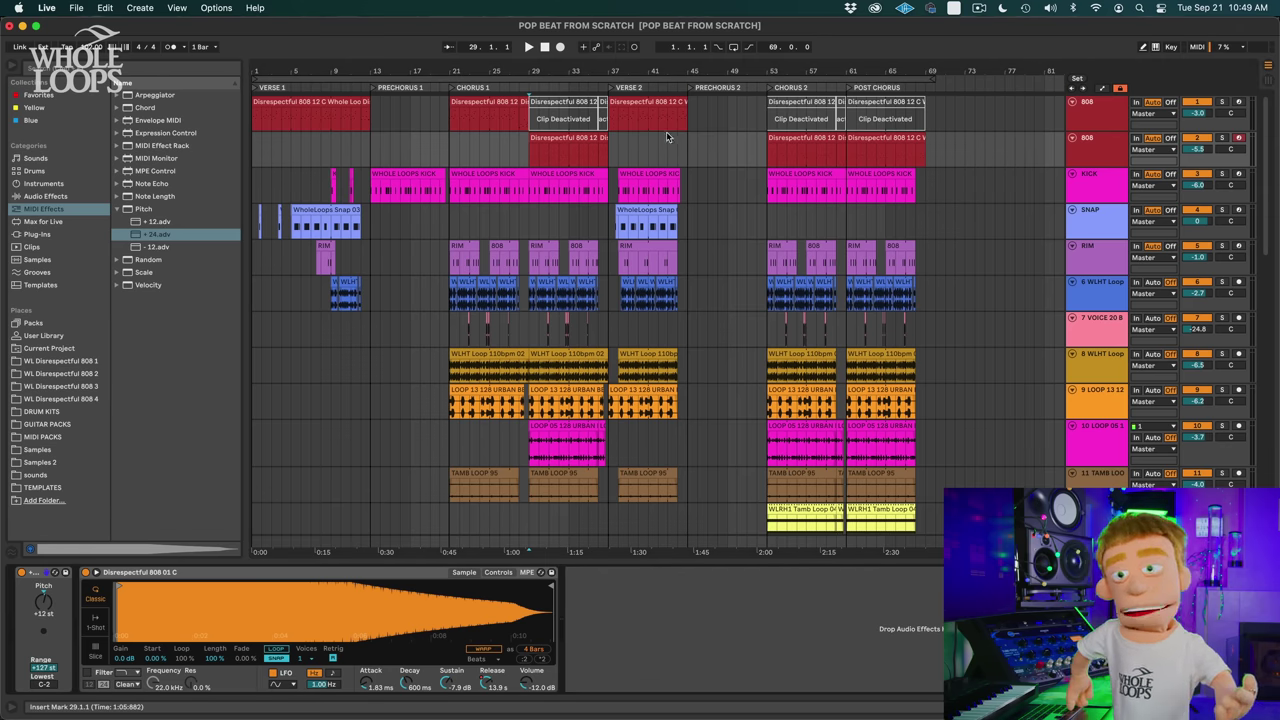
click(762, 154)
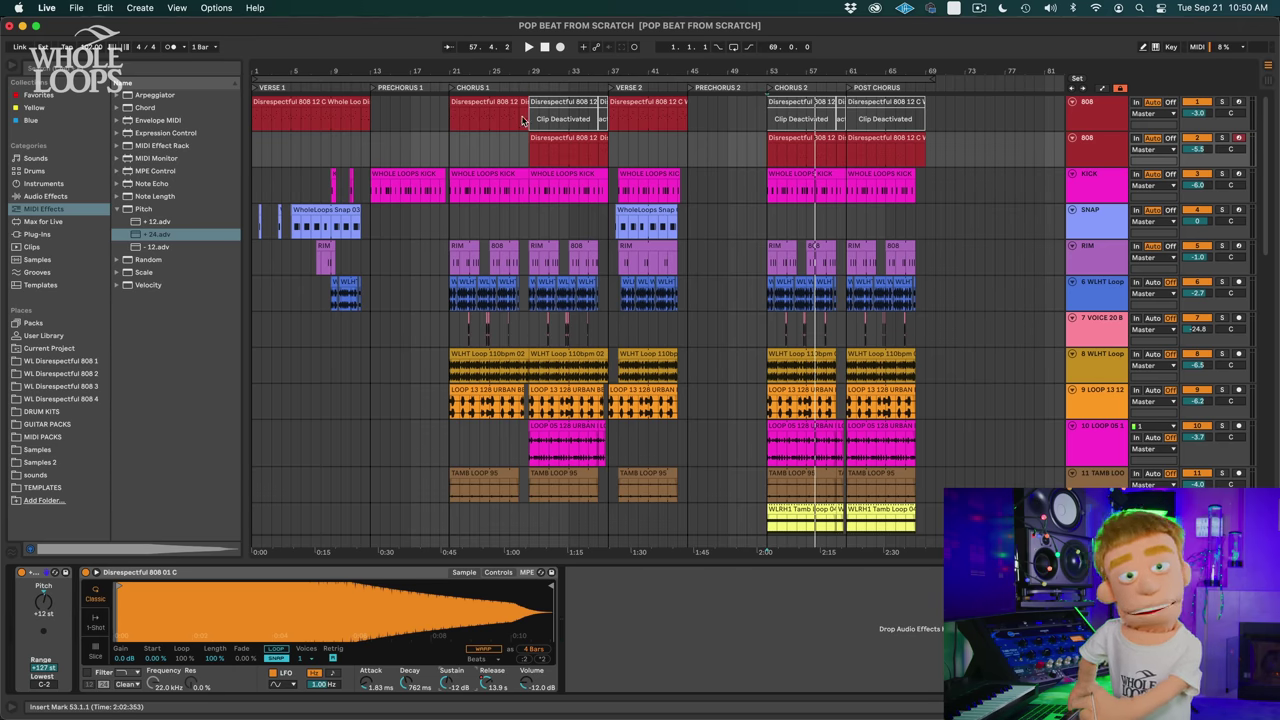
Step: Select the original 808 track's Verse 2 clip and play the second half of Chorus 1 from bar 29
click(622, 103)
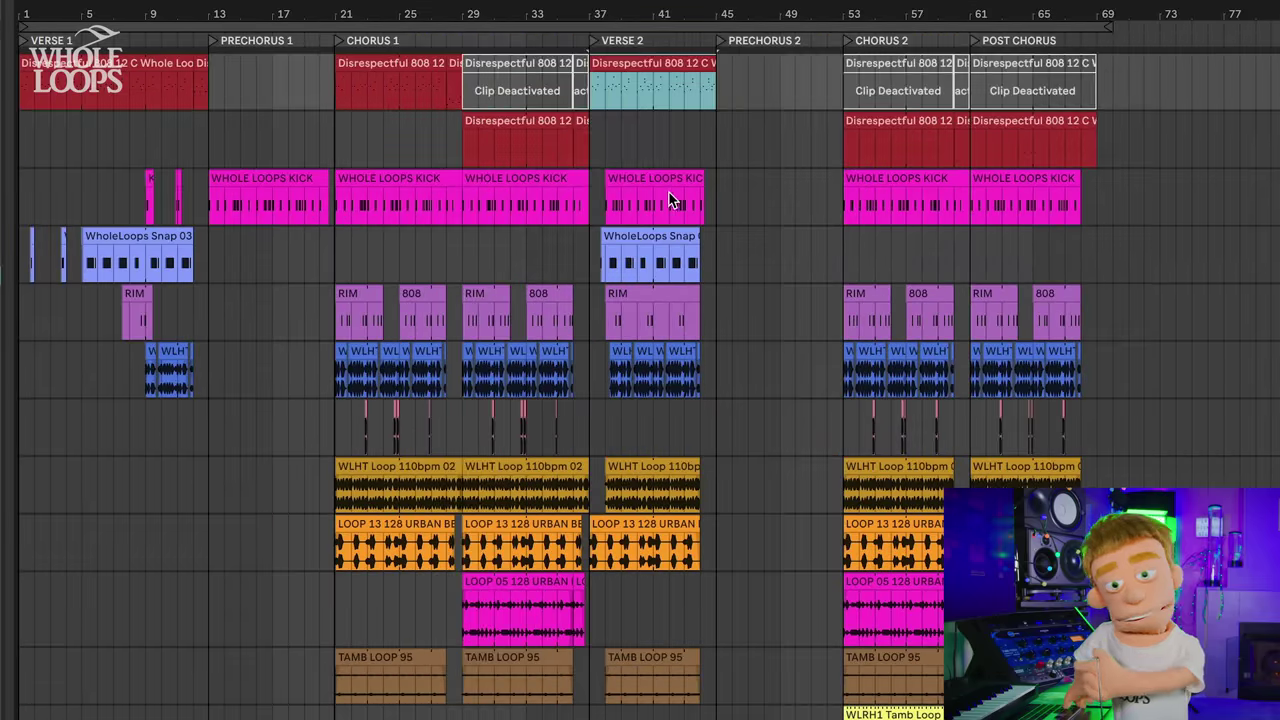
click(467, 134)
key(space)
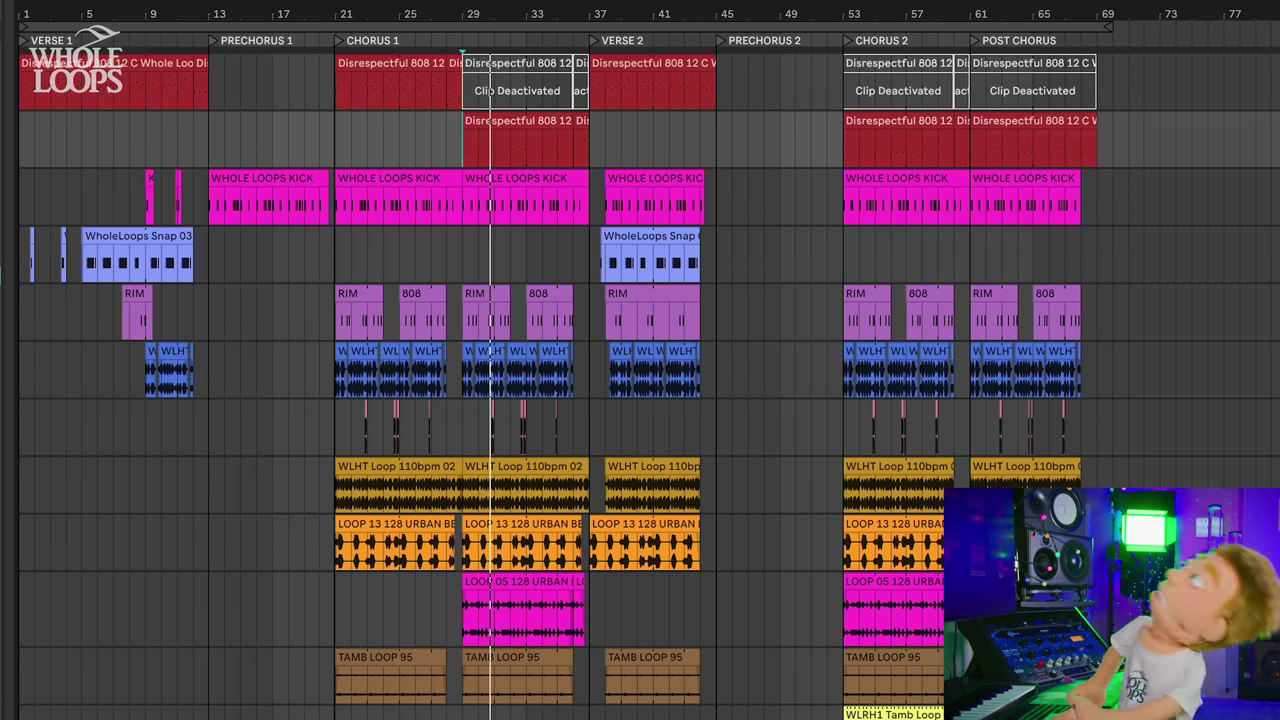
Step: Delete the two deactivated clips in the second half of Chorus 1 on the original 808 track
click(537, 63)
key(Delete)
click(580, 63)
key(Delete)
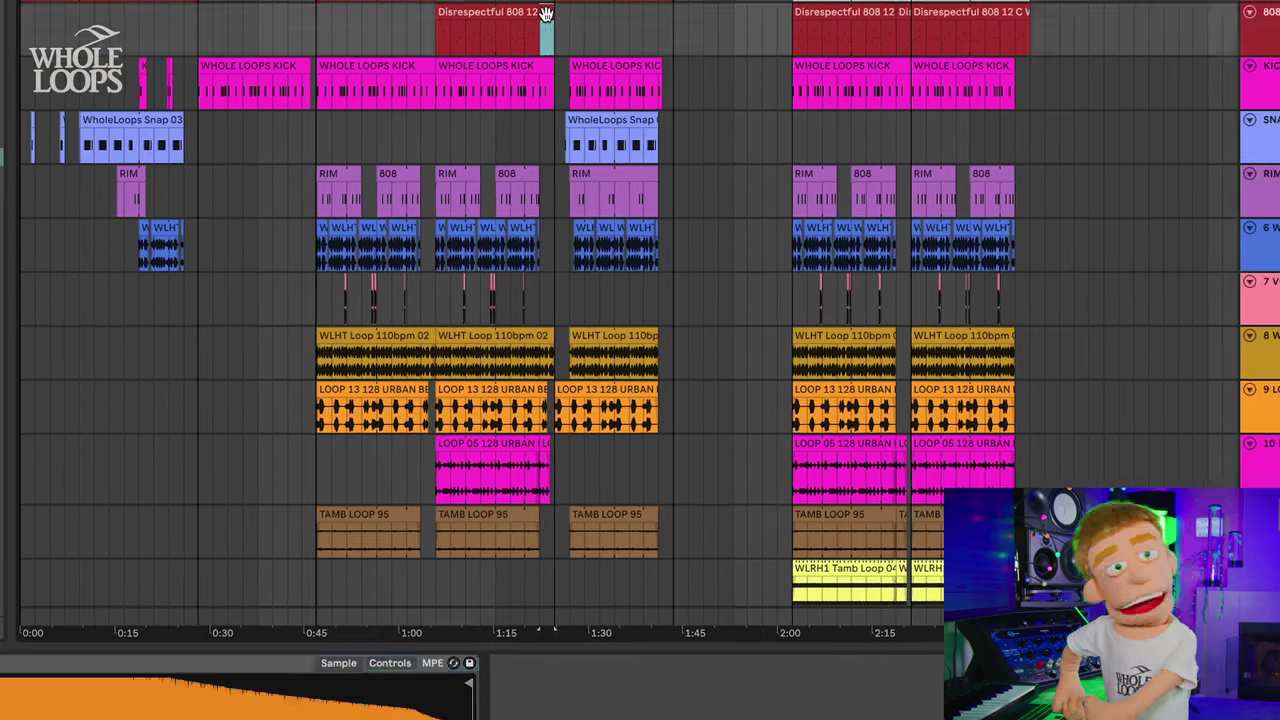
Step: Move all notes in the duplicated 808 track's last Chorus 1 clip down in pitch
double_click(546, 14)
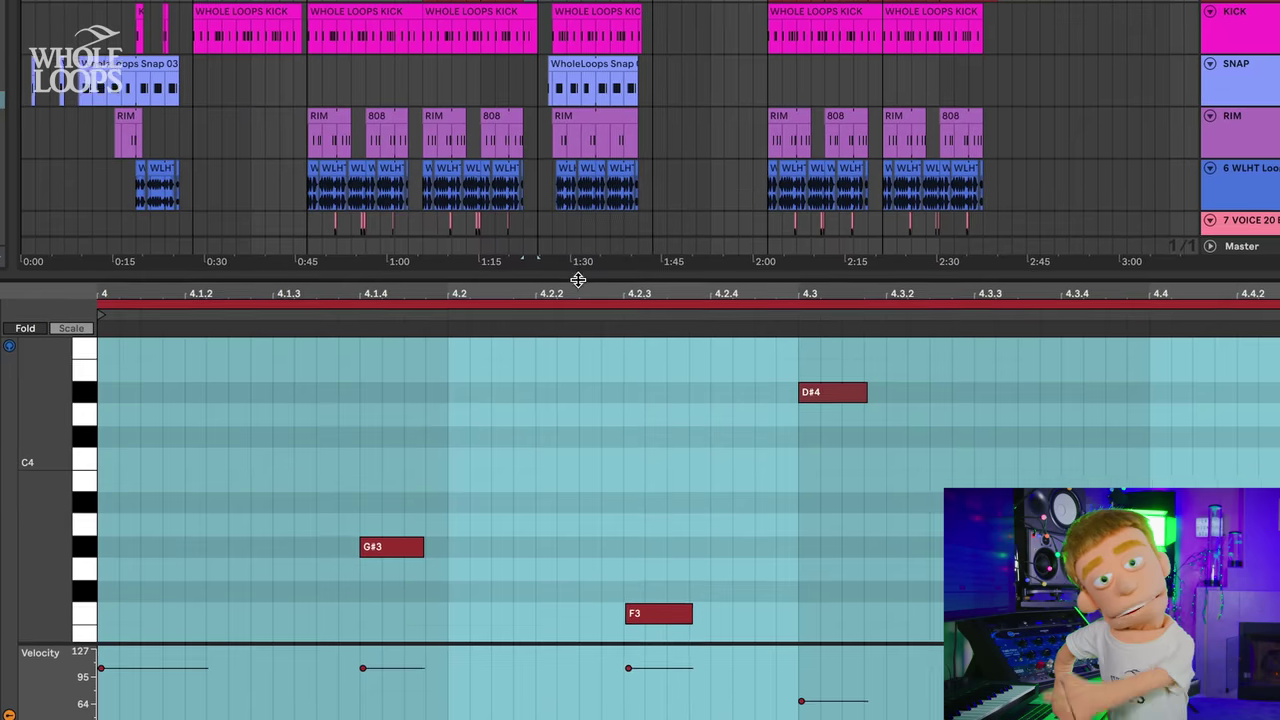
click(521, 349)
key(ctrl+a)
drag(380, 474, 380, 550)
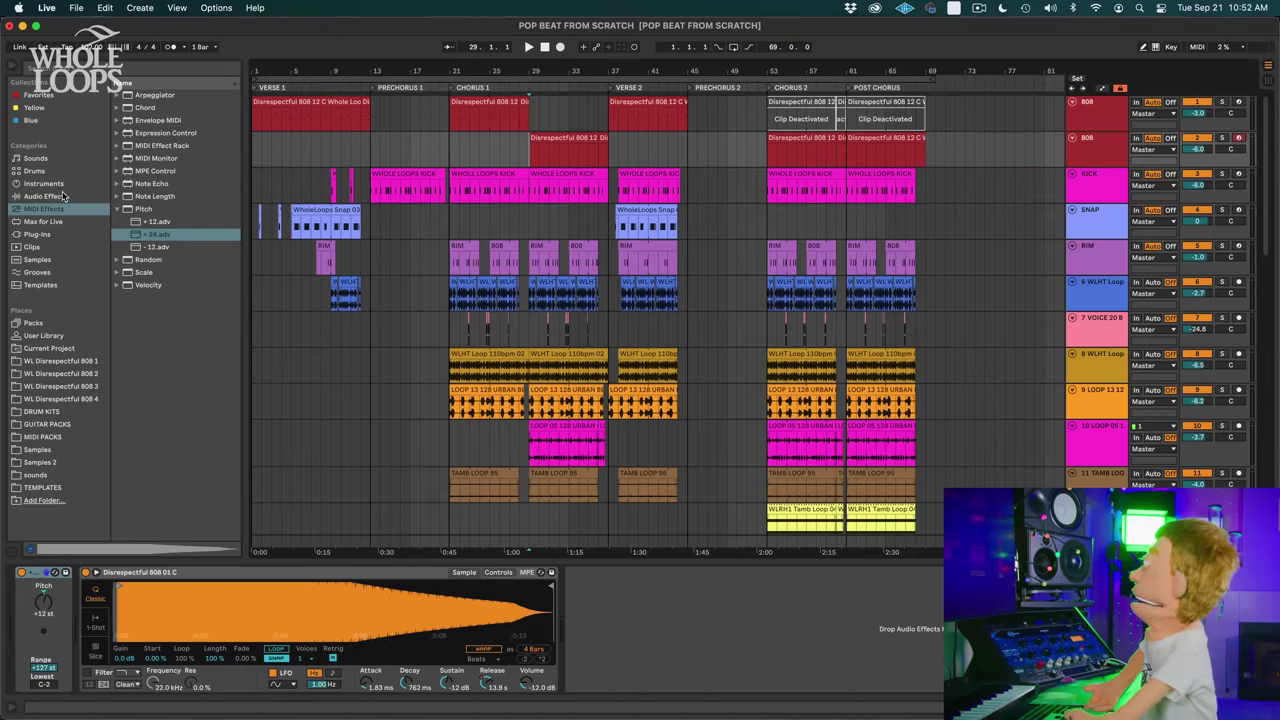
Step: Add the Saturator audio effect after the sampler on the duplicated 808 track
click(47, 197)
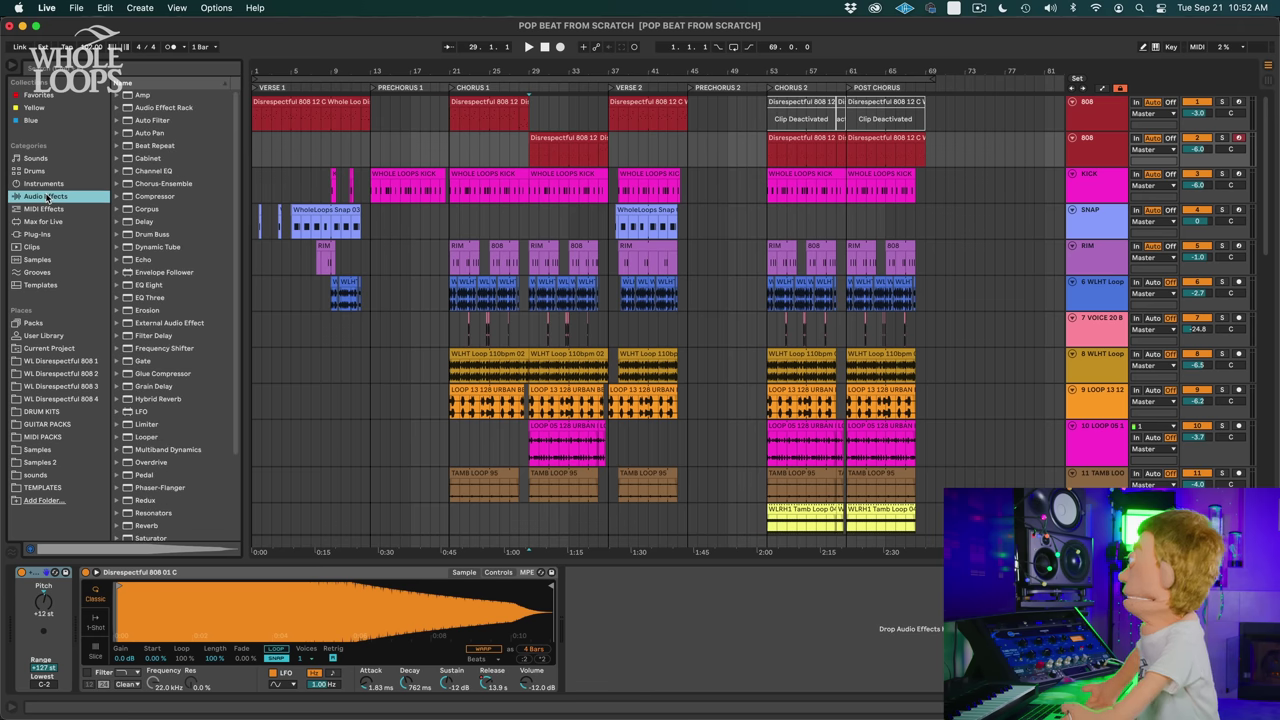
scroll(155, 382, down, 3)
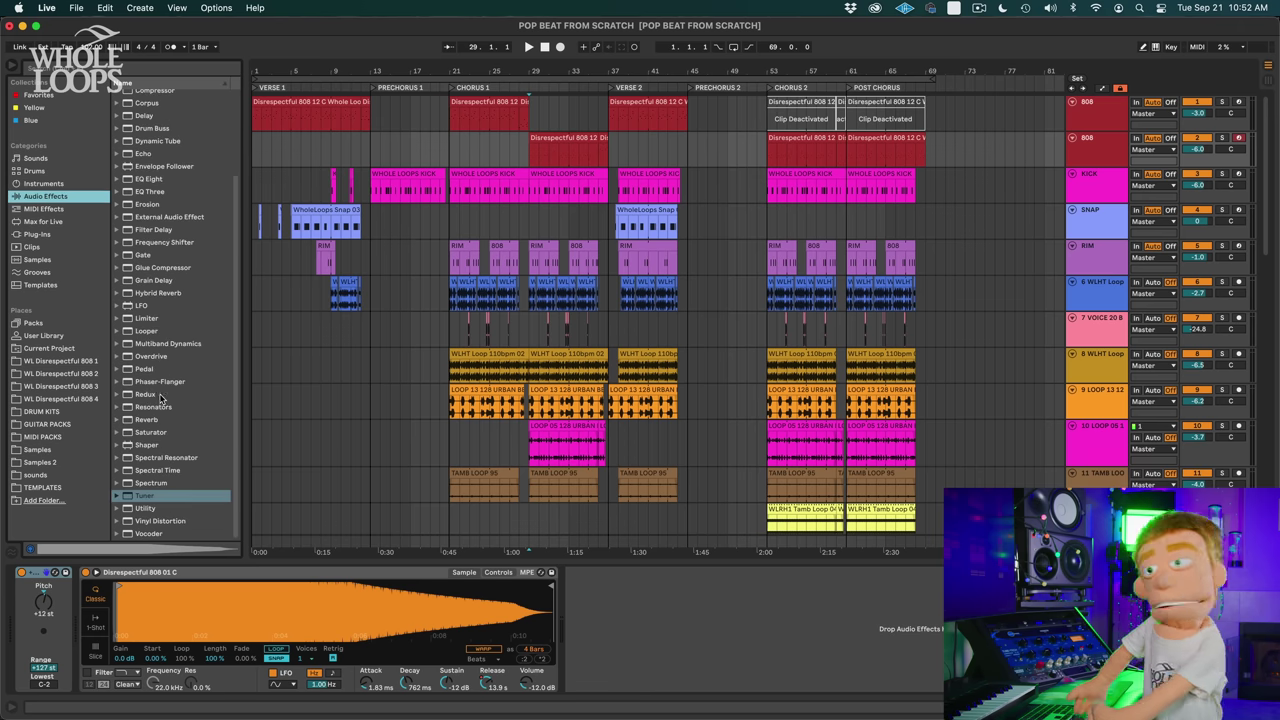
click(160, 484)
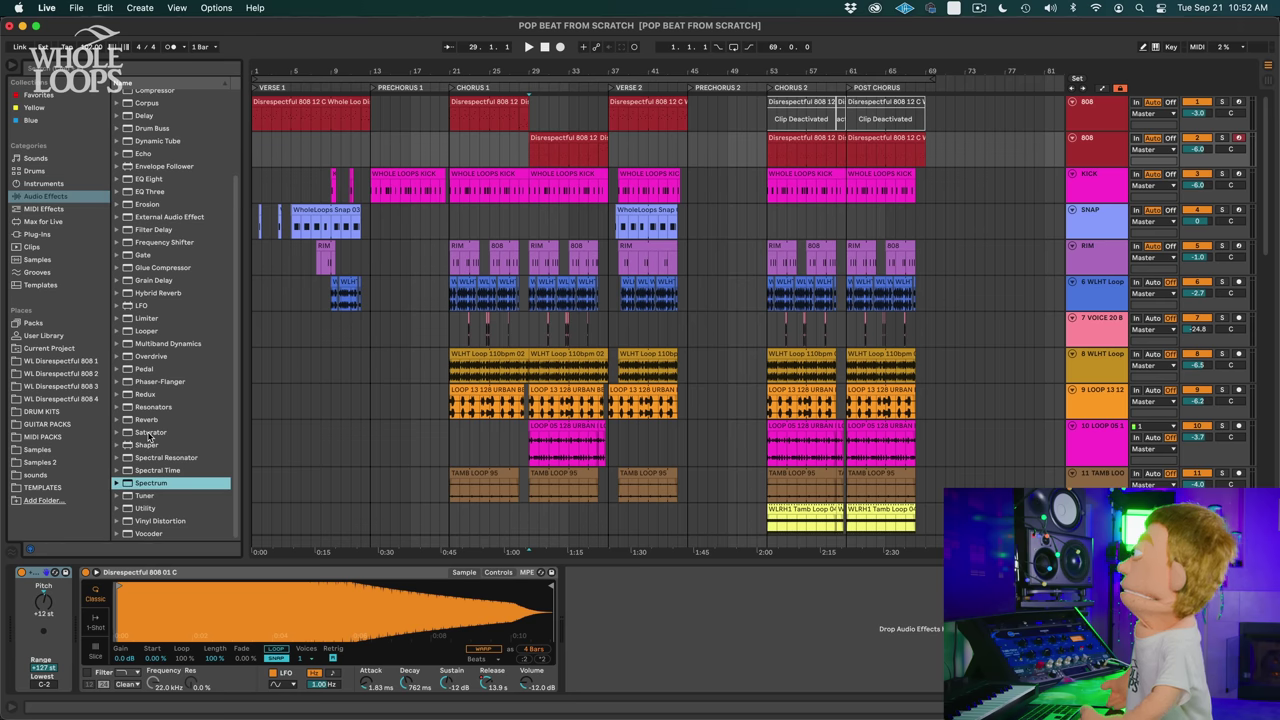
drag(148, 437, 590, 600)
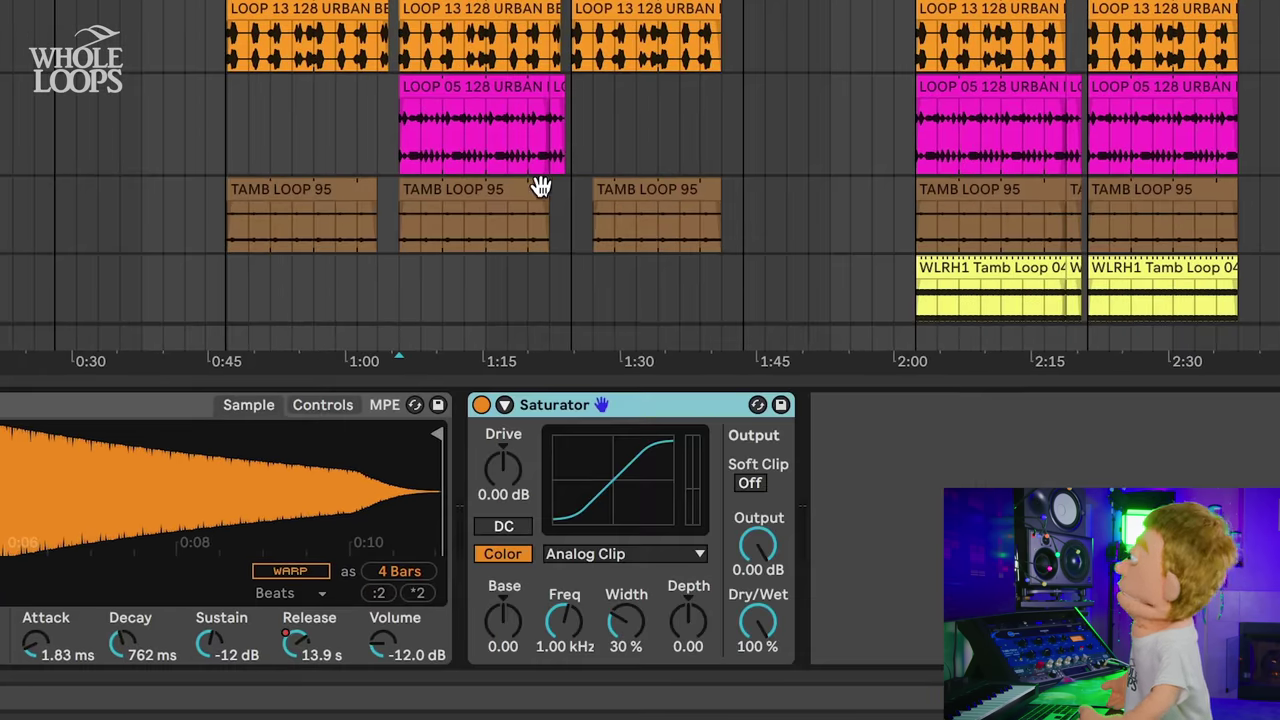
Step: While playing the chorus, set the Saturator's drive to 9.71 dB and lower its dry/wet mix to about 17%
key(space)
drag(503, 466, 503, 440)
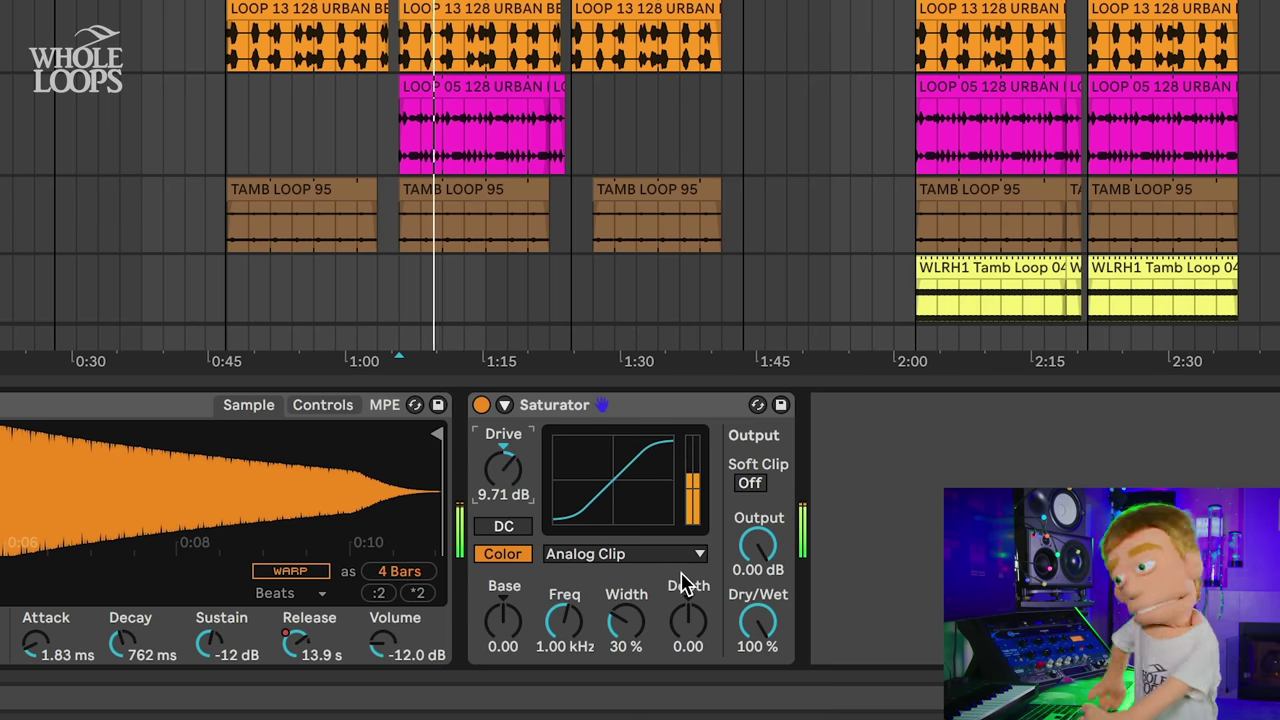
mouse_move(760, 638)
mouse_down()
mouse_move(760, 719)
mouse_move(757, 624)
mouse_up()
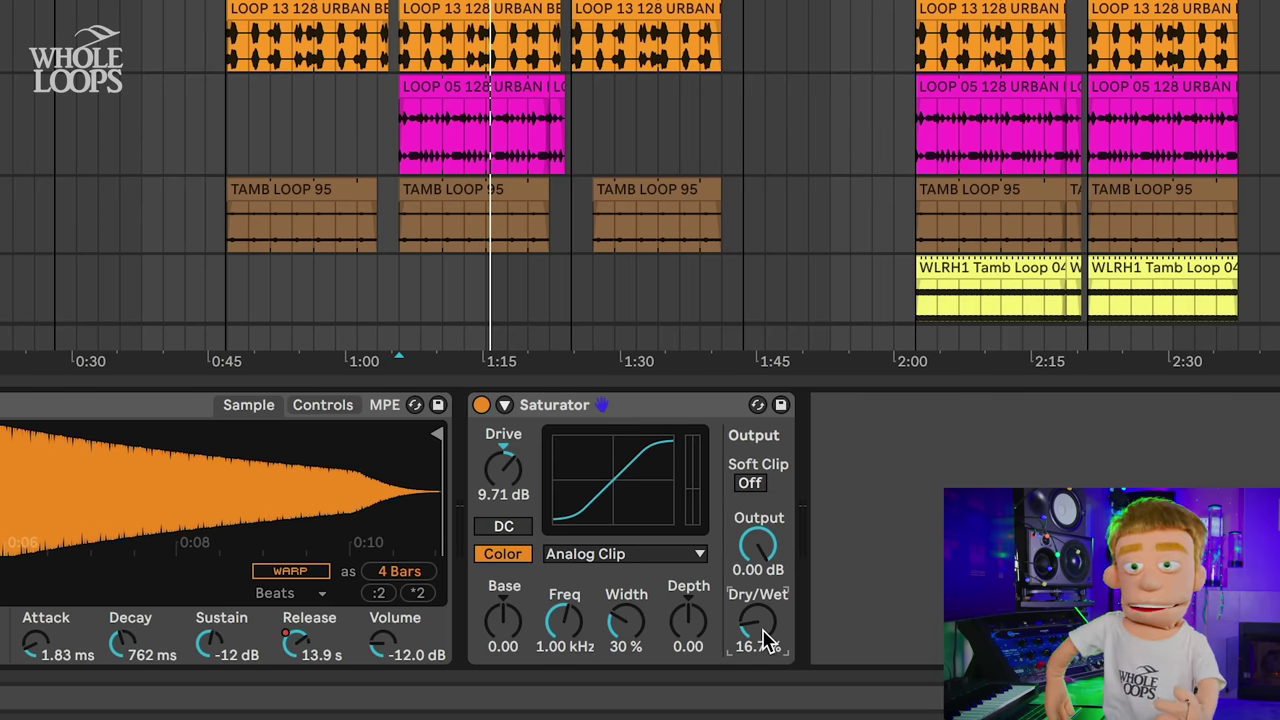
Step: Turn on the Saturator's soft clip and set its dry/wet mix to 14.3% while listening to the chorus
key(space)
mouse_move(765, 640)
mouse_down()
mouse_move(765, 672)
mouse_move(765, 651)
mouse_up()
click(750, 483)
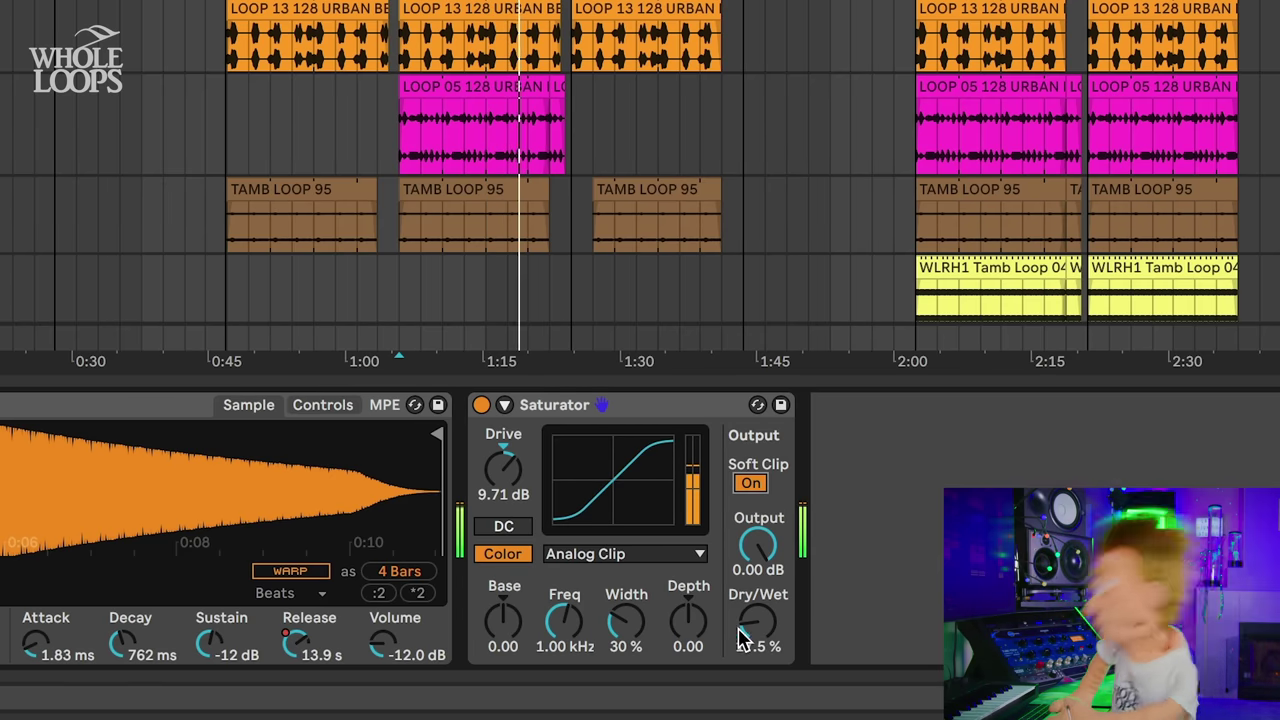
drag(757, 632, 757, 646)
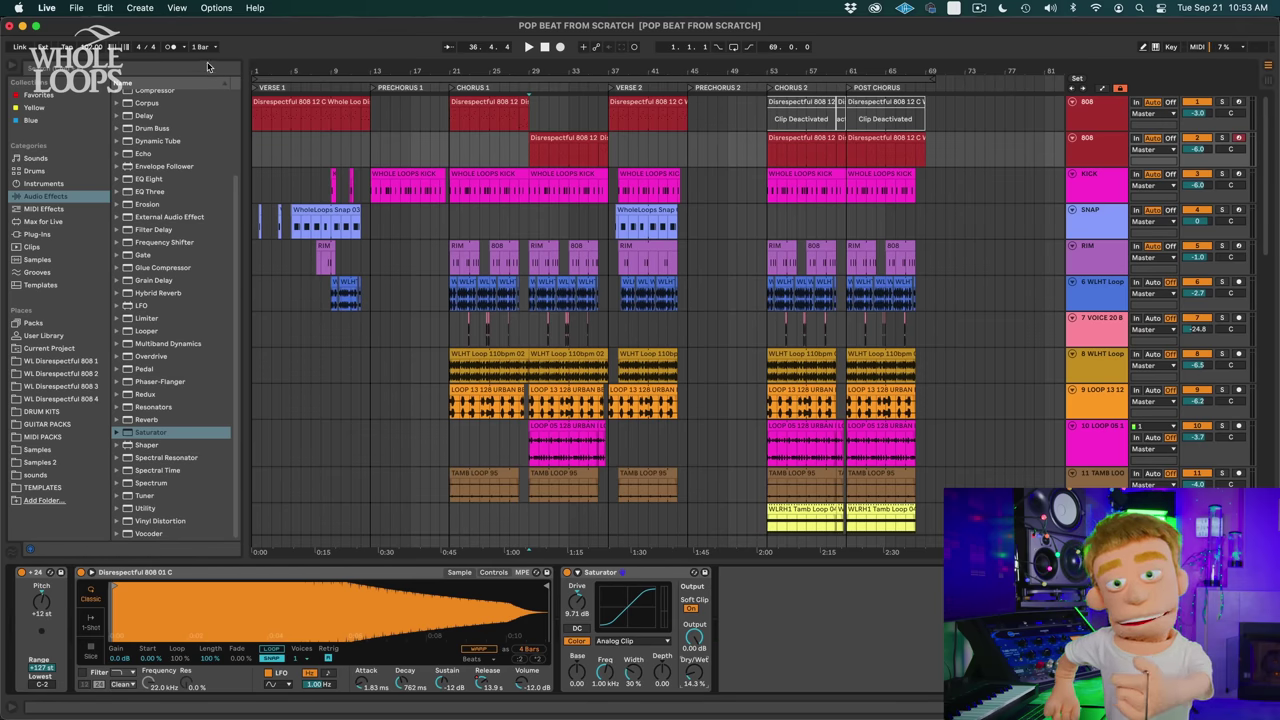
Step: Search the plug-ins for fuzz and add the Audio Damage FuzzPlus3 VST after the Saturator
text(fuzz)
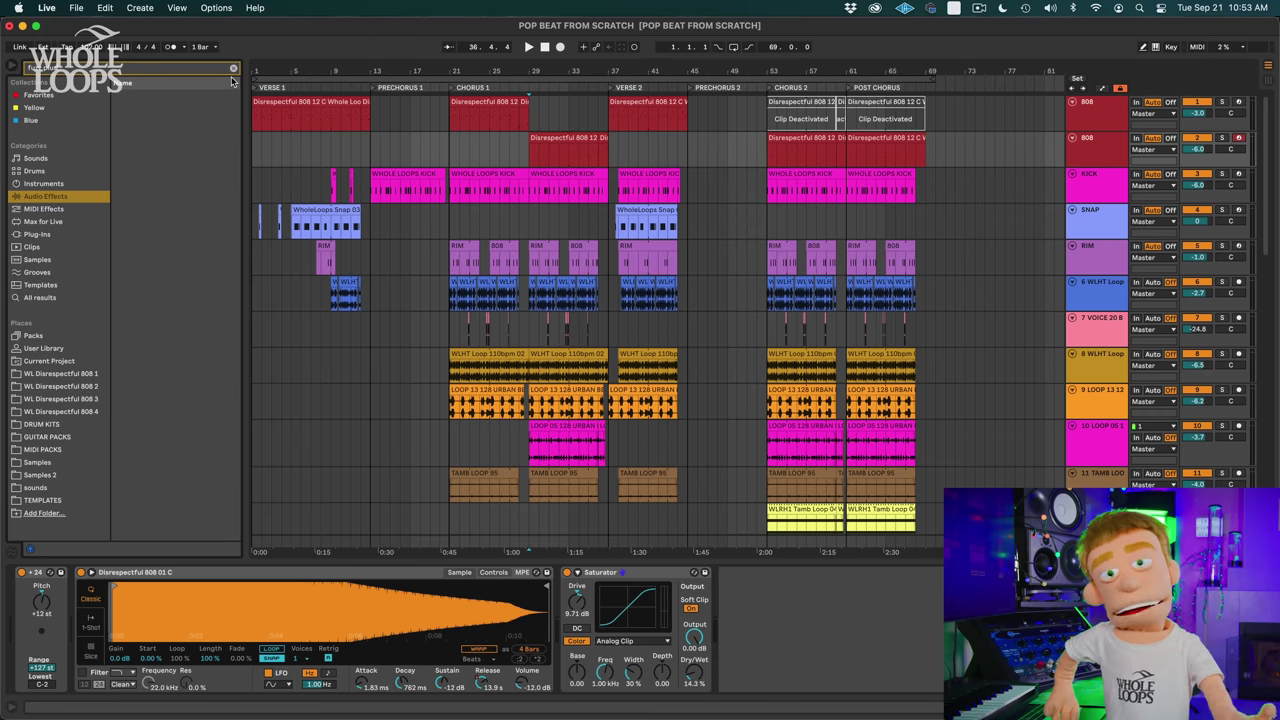
click(44, 236)
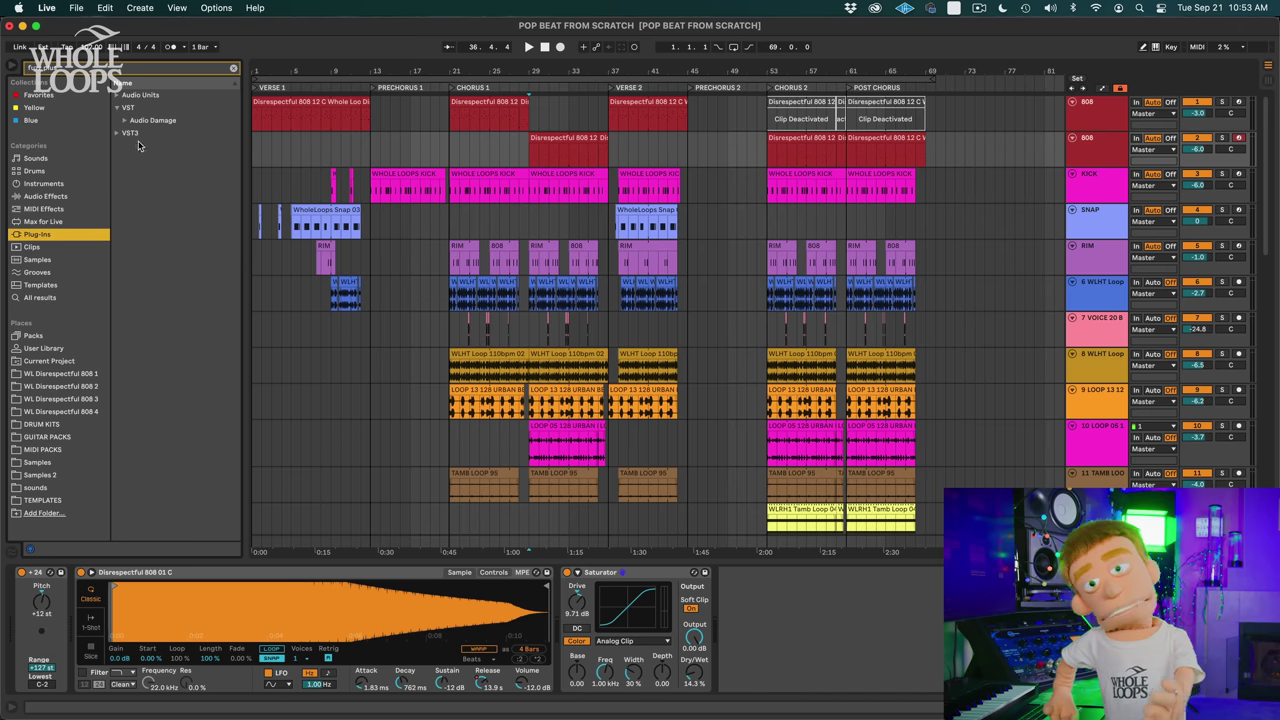
click(133, 122)
key(Down)
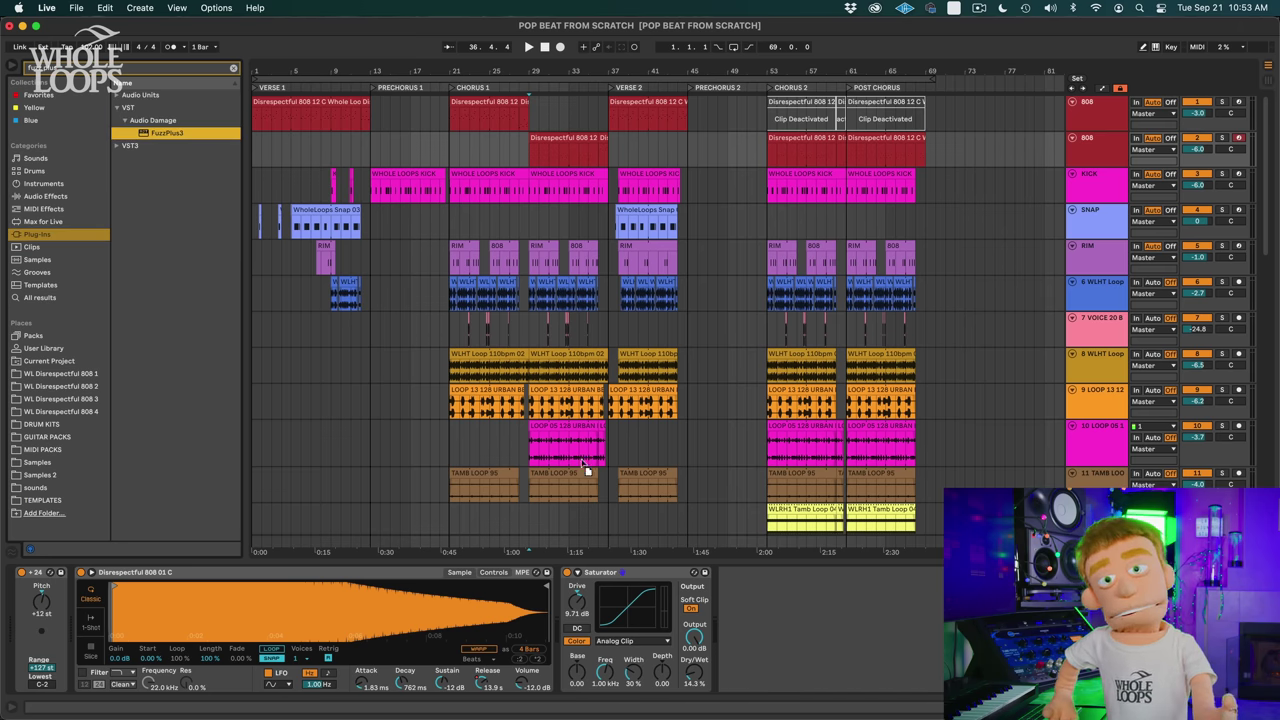
drag(736, 610, 754, 609)
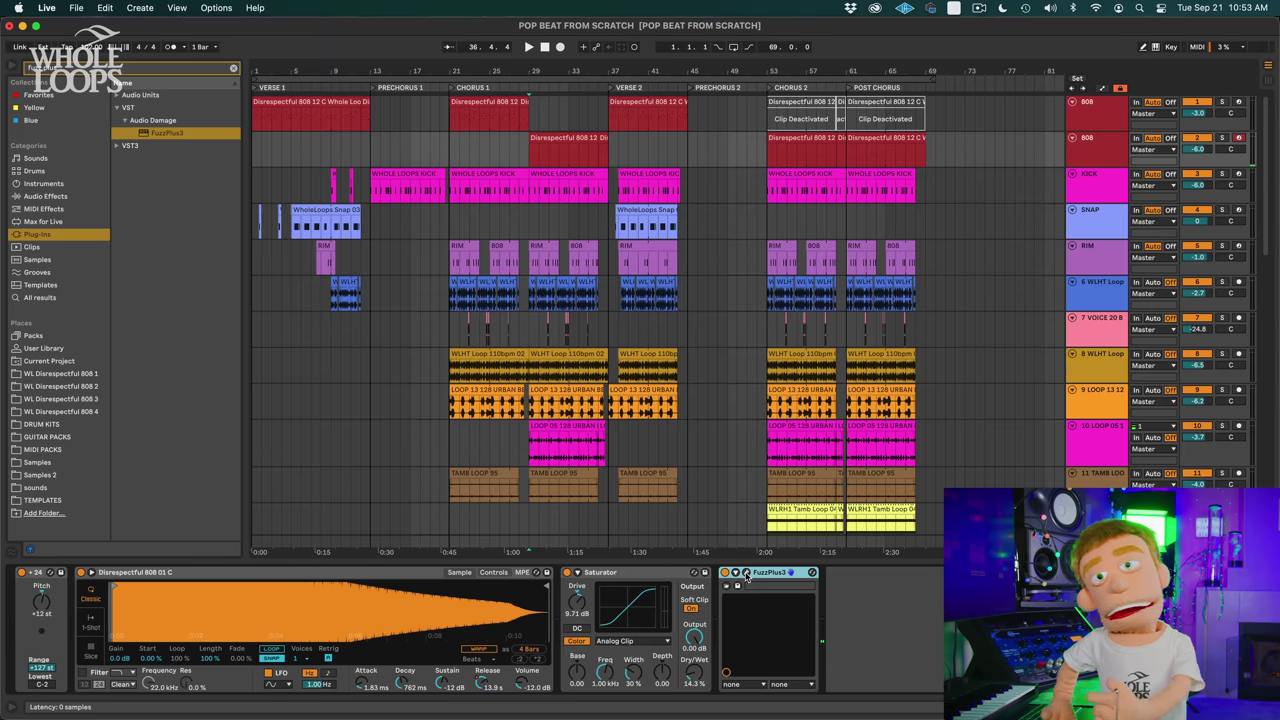
Step: Open the FuzzPlus3 interface and reduce its distortion to 5% while playing the chorus from bar 29
click(745, 574)
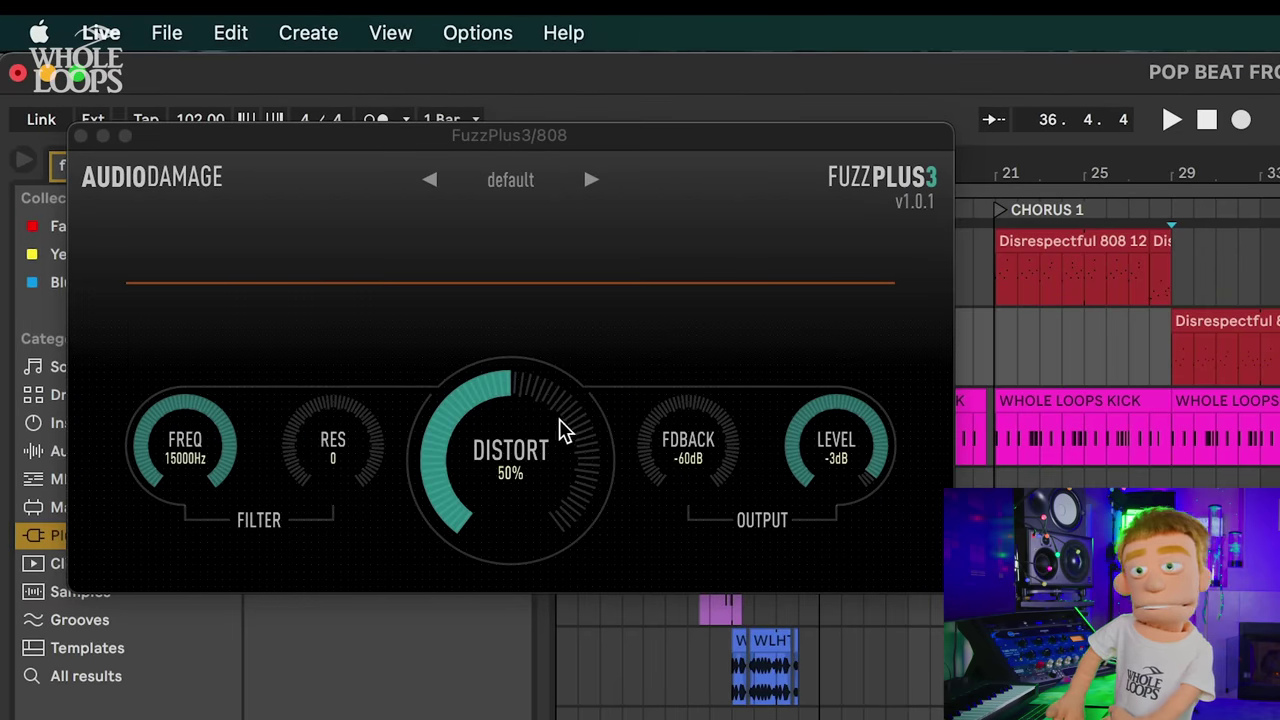
drag(526, 417, 521, 426)
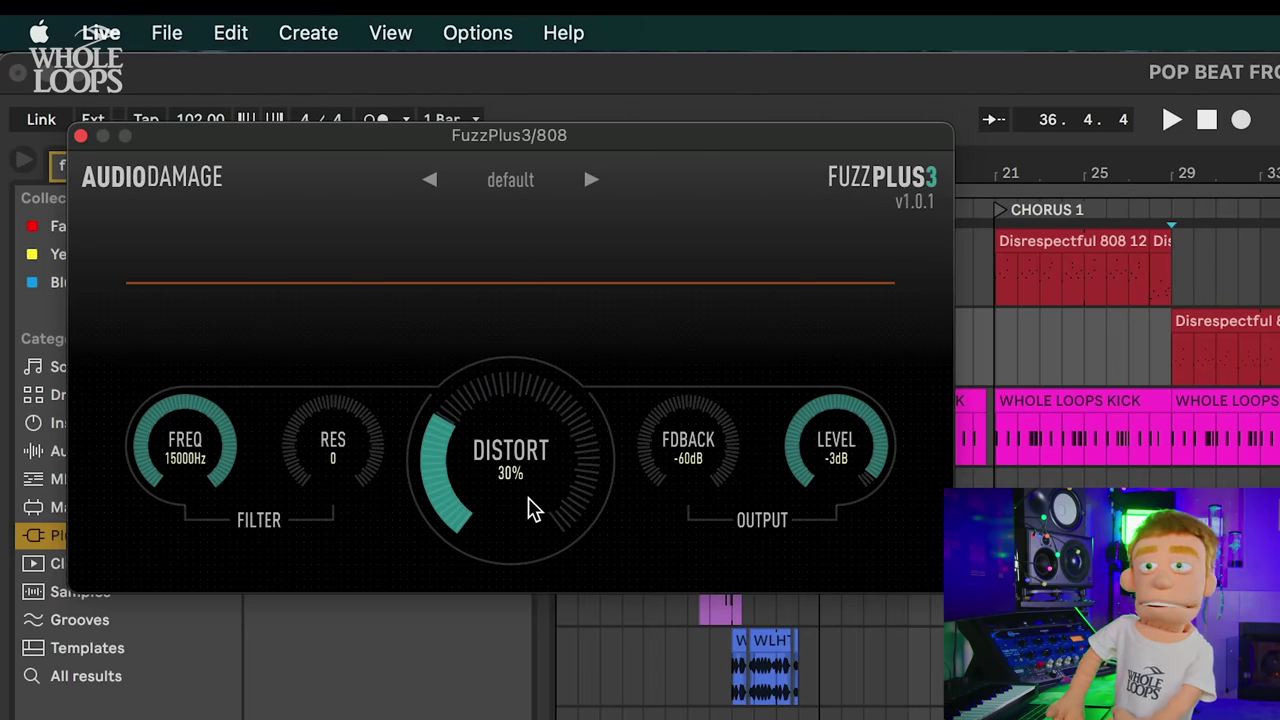
key(space)
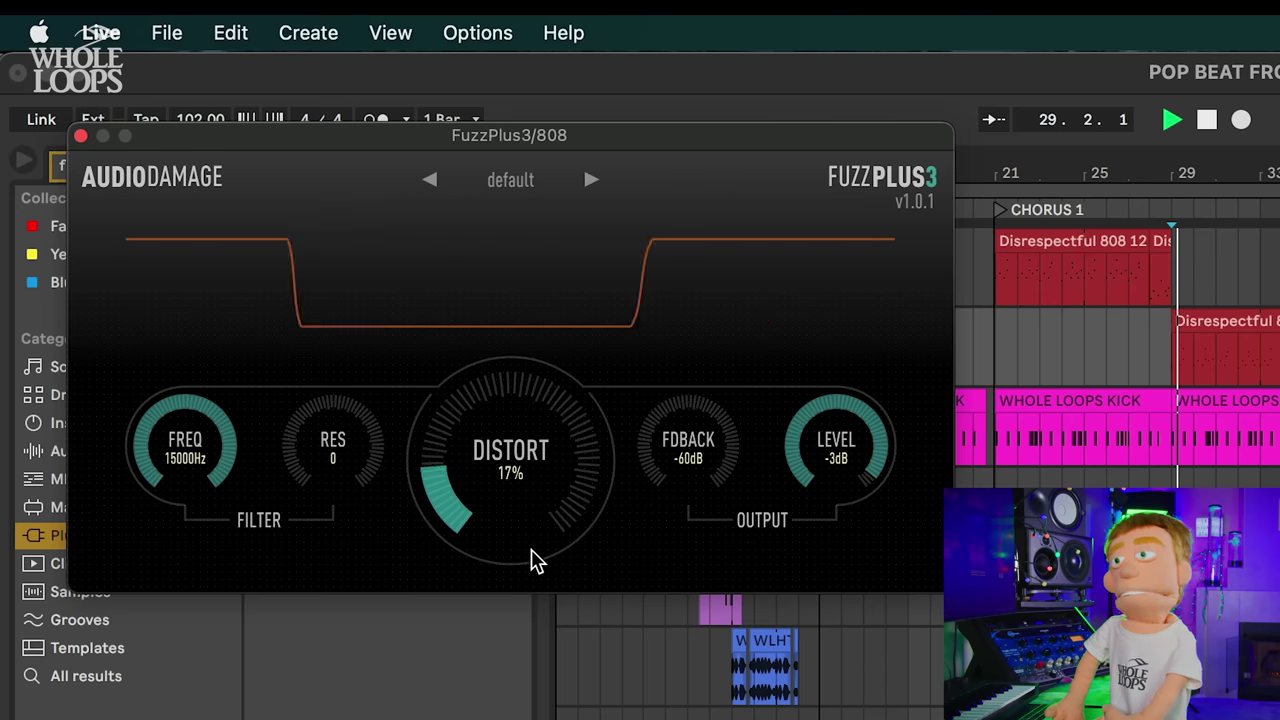
drag(530, 563, 553, 620)
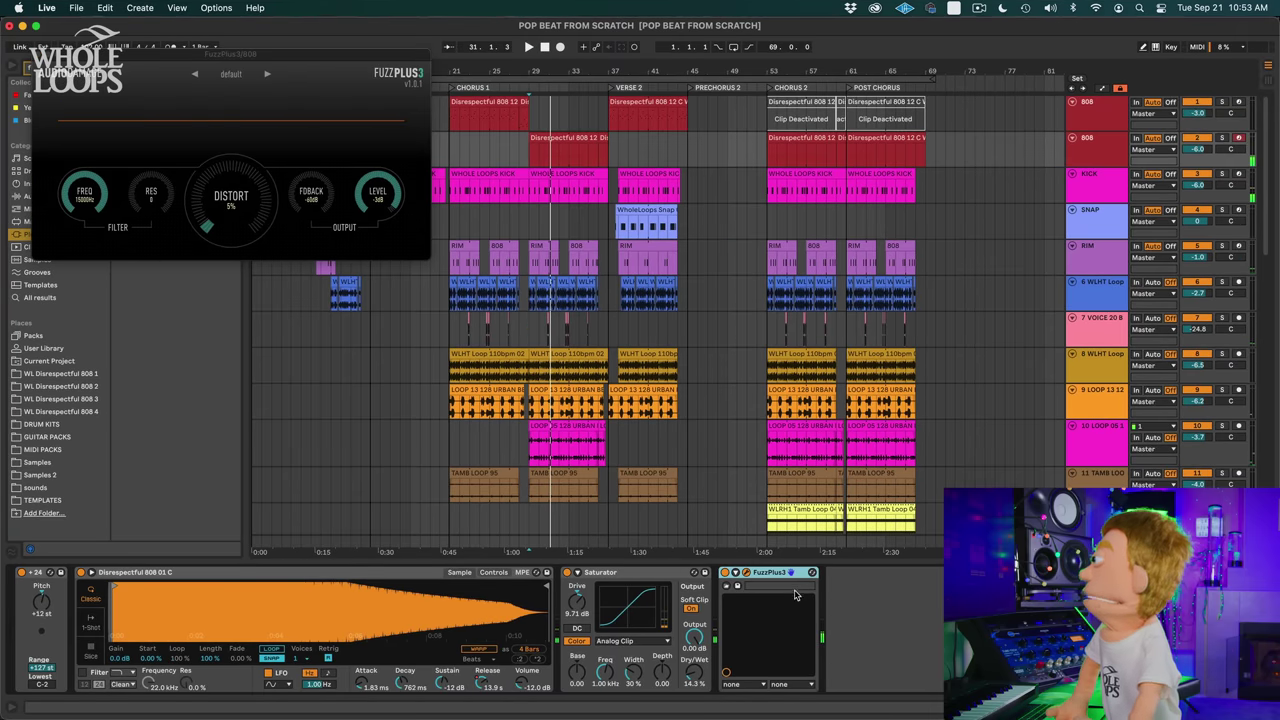
Step: Group FuzzPlus3 into an Audio Effect Rack, show its macros and chain list, and create a second, empty chain
key(super+g)
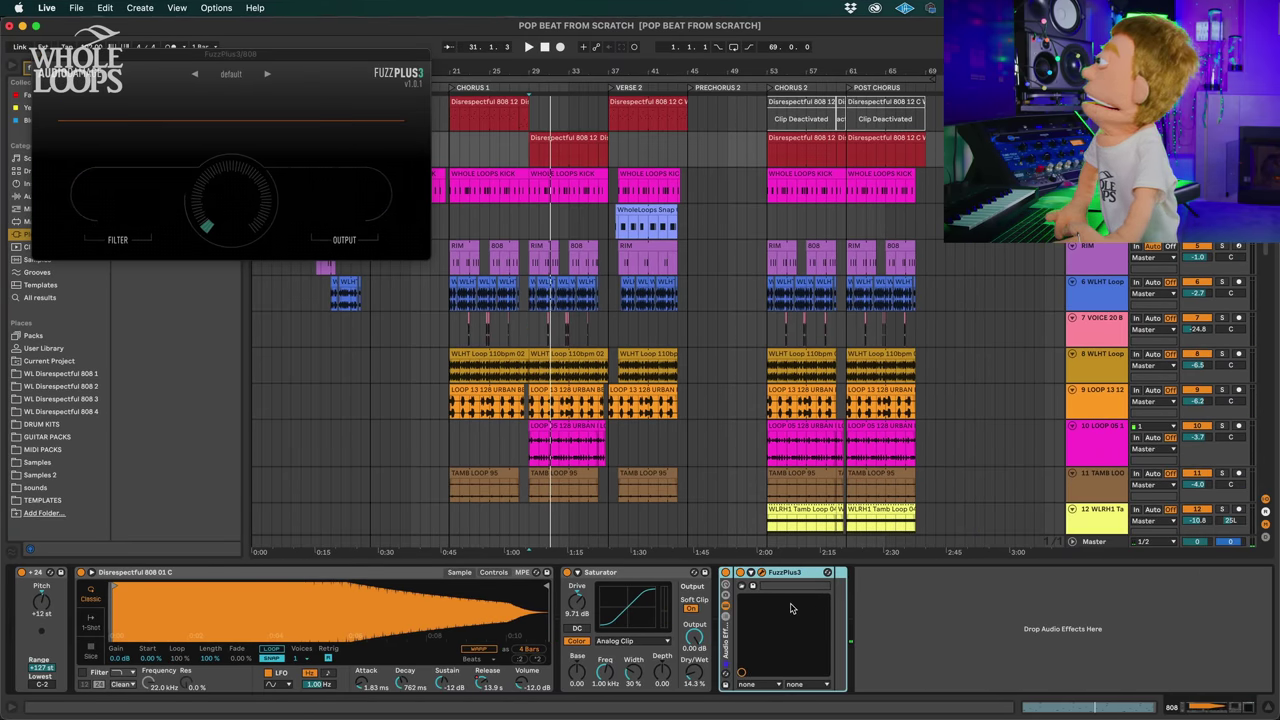
click(728, 589)
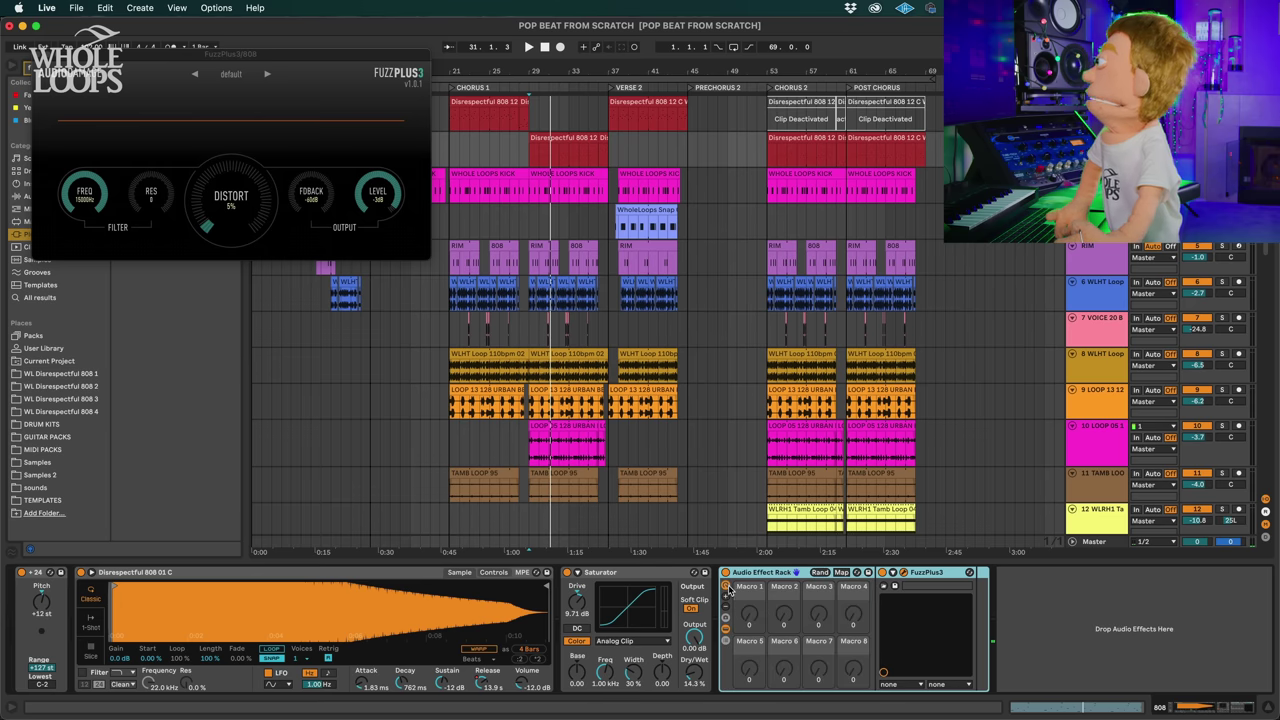
click(726, 642)
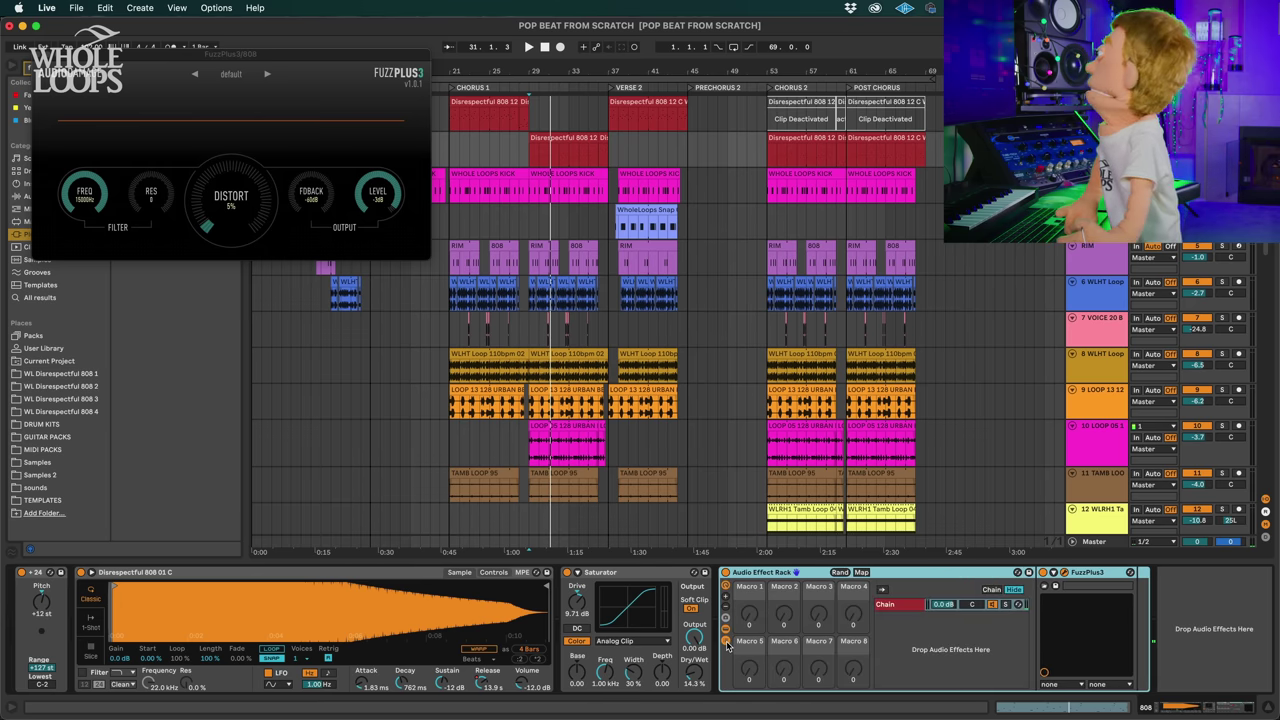
right_click(907, 633)
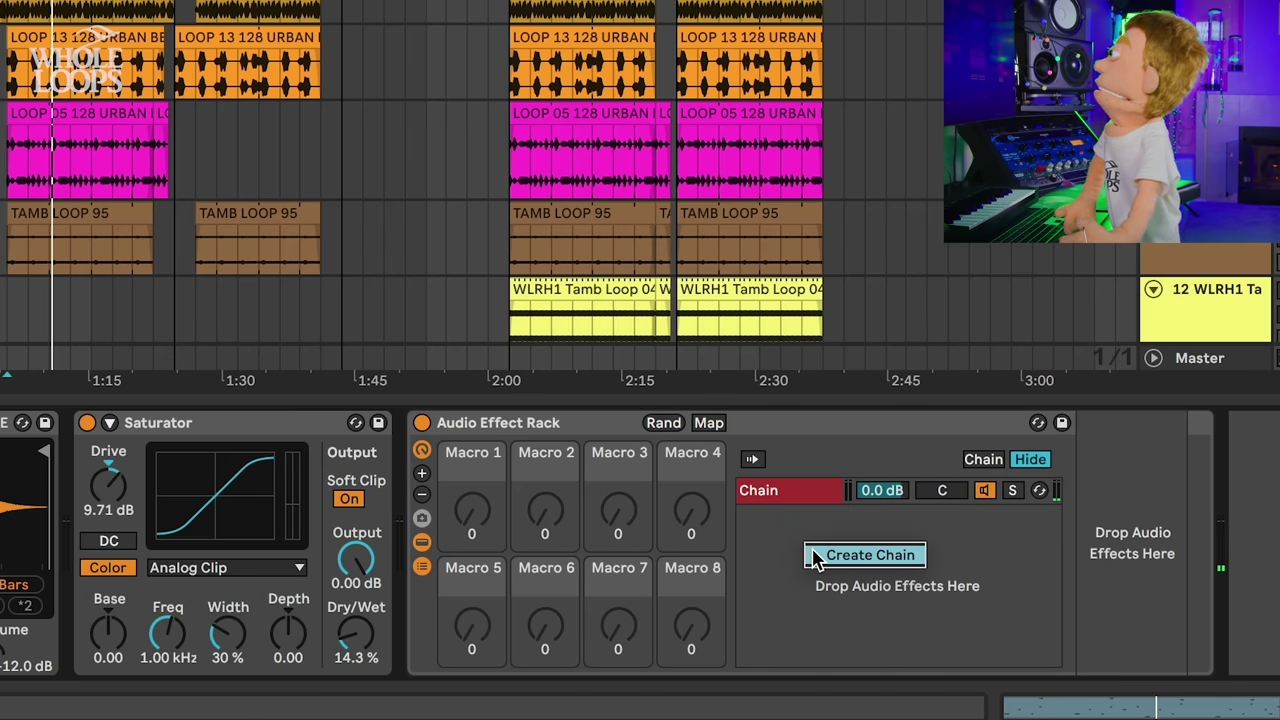
click(815, 557)
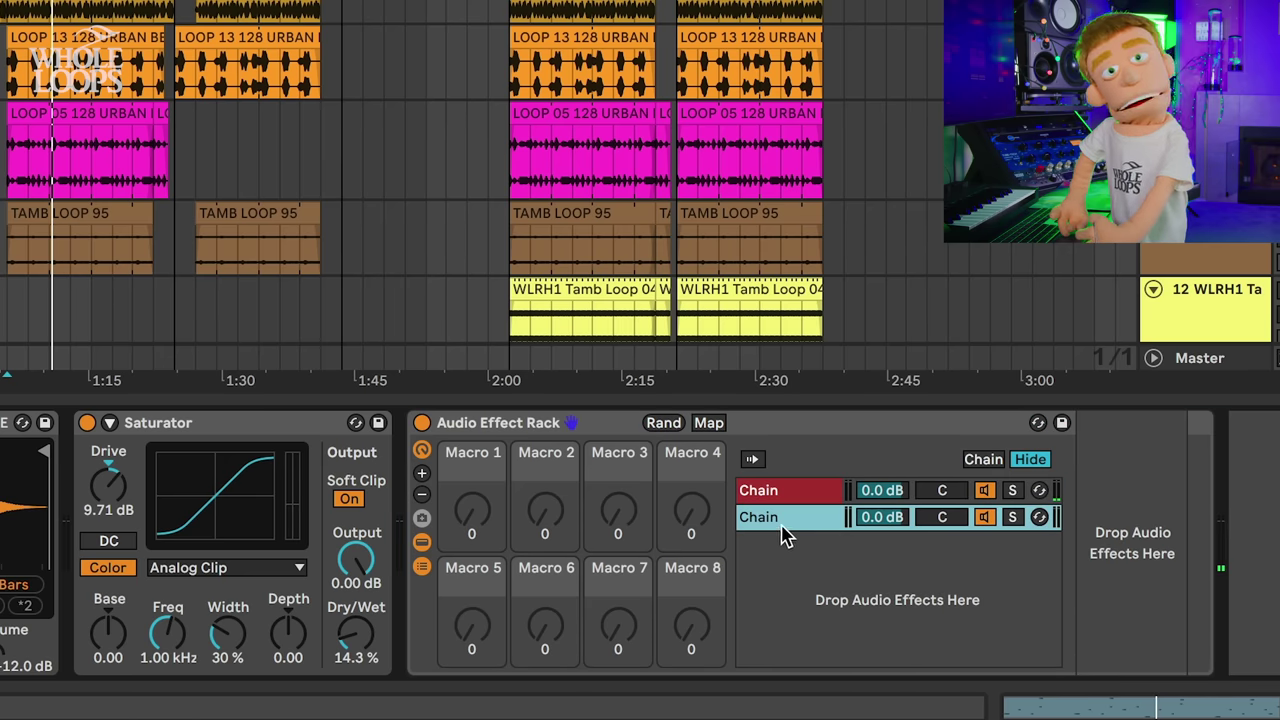
Step: Compare the rack's two chains and lower the FuzzPlus3 chain's volume to -22.6 dB during playback
click(775, 491)
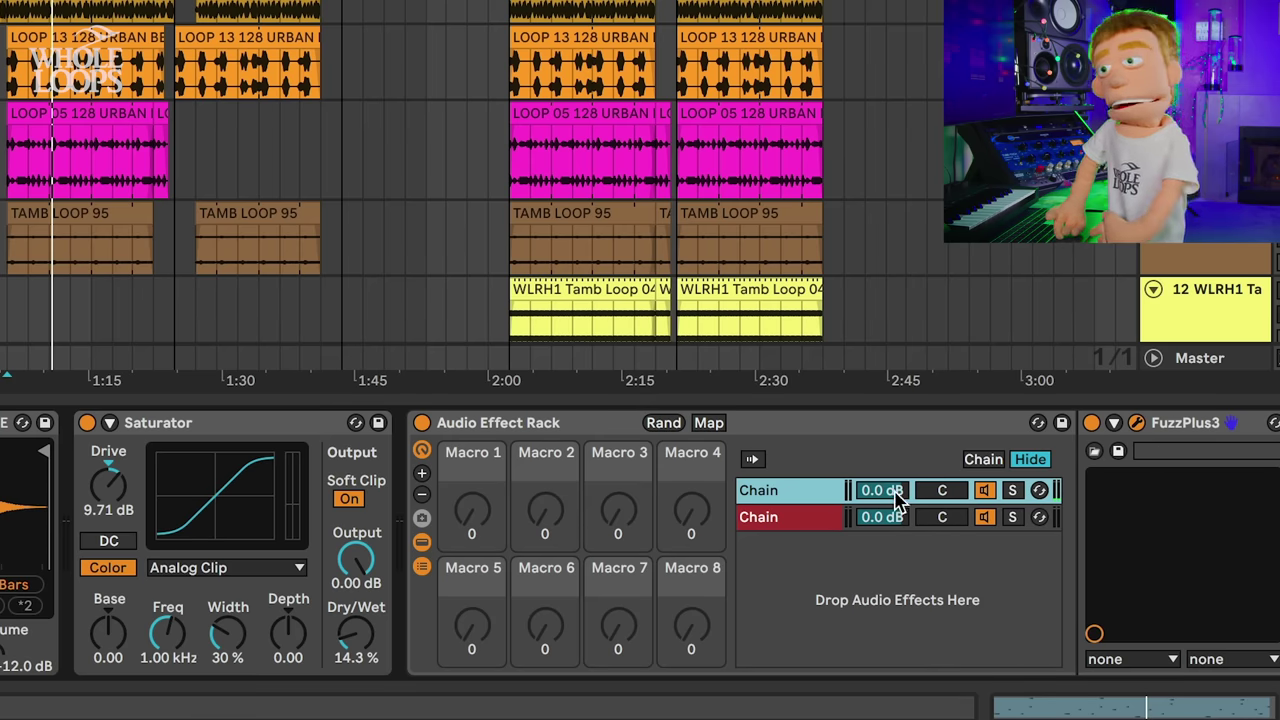
click(801, 522)
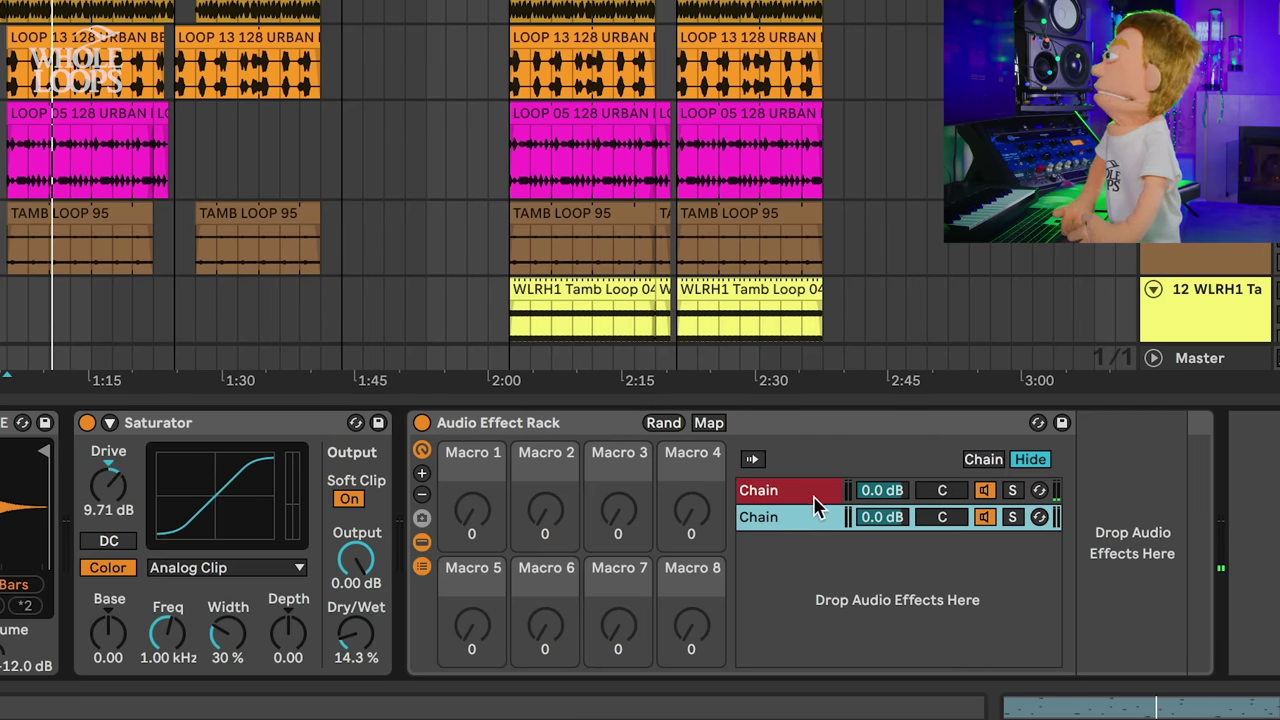
click(814, 494)
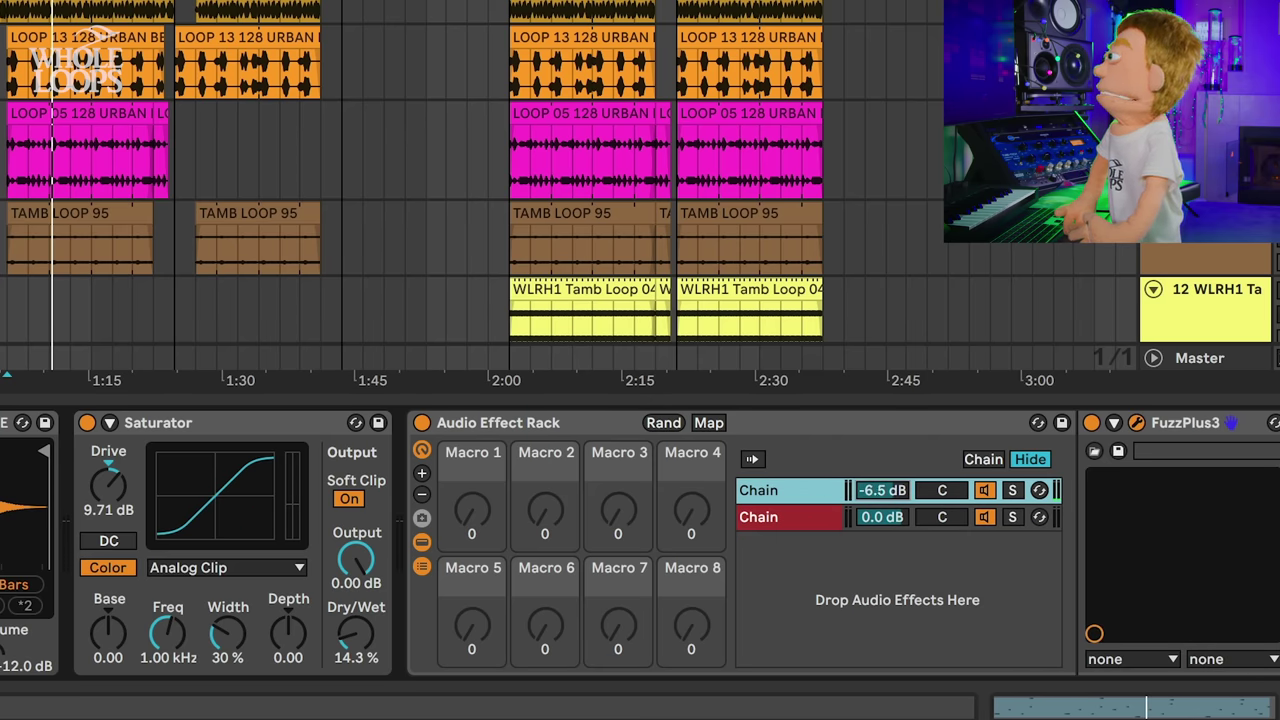
key(space)
mouse_move(882, 490)
mouse_down()
mouse_move(882, 550)
mouse_move(882, 531)
mouse_up()
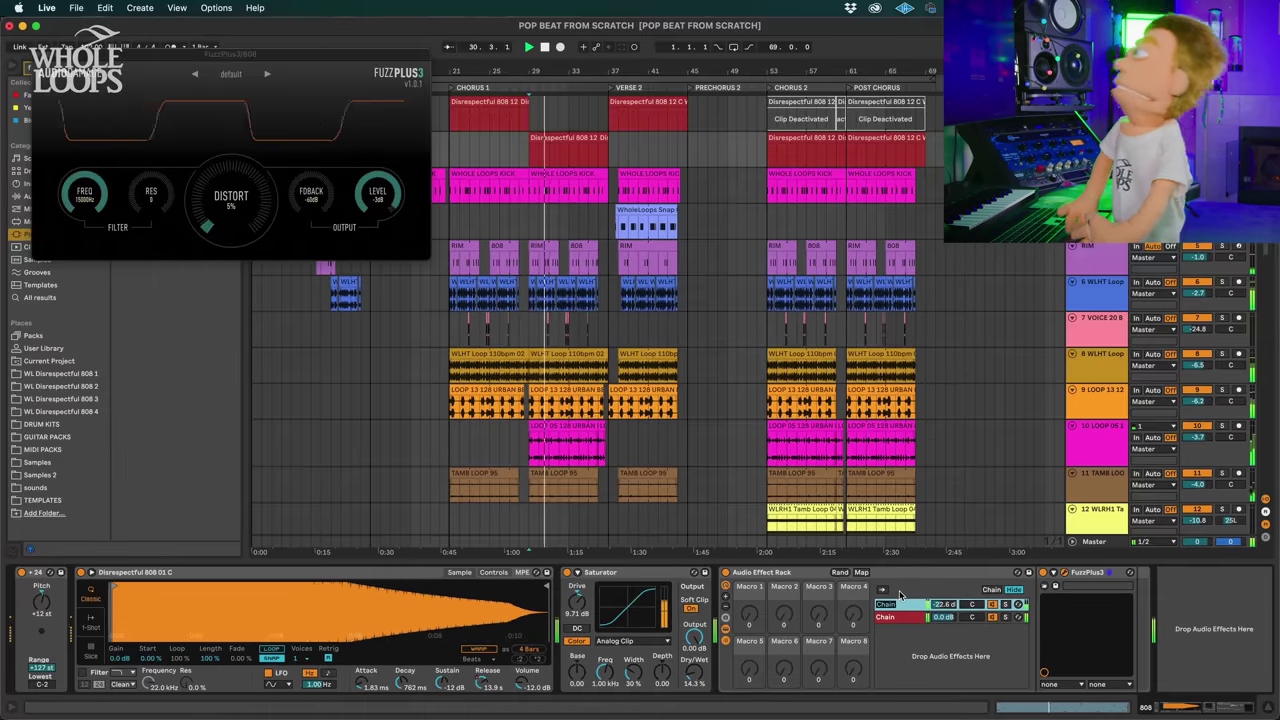
Step: Rename the distorted chain FUZZ and the empty chain DRY in the Audio Effect Rack
key(super+r)
text(FUZZ)
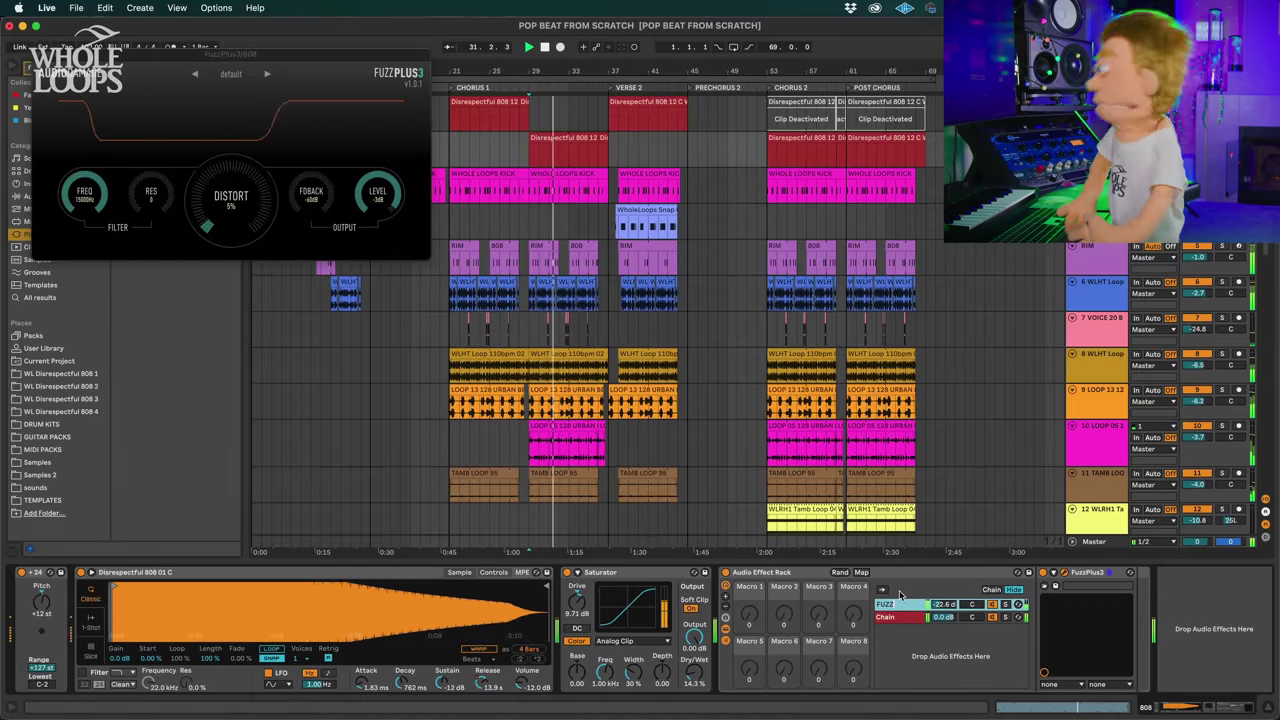
key(Return)
key(Tab)
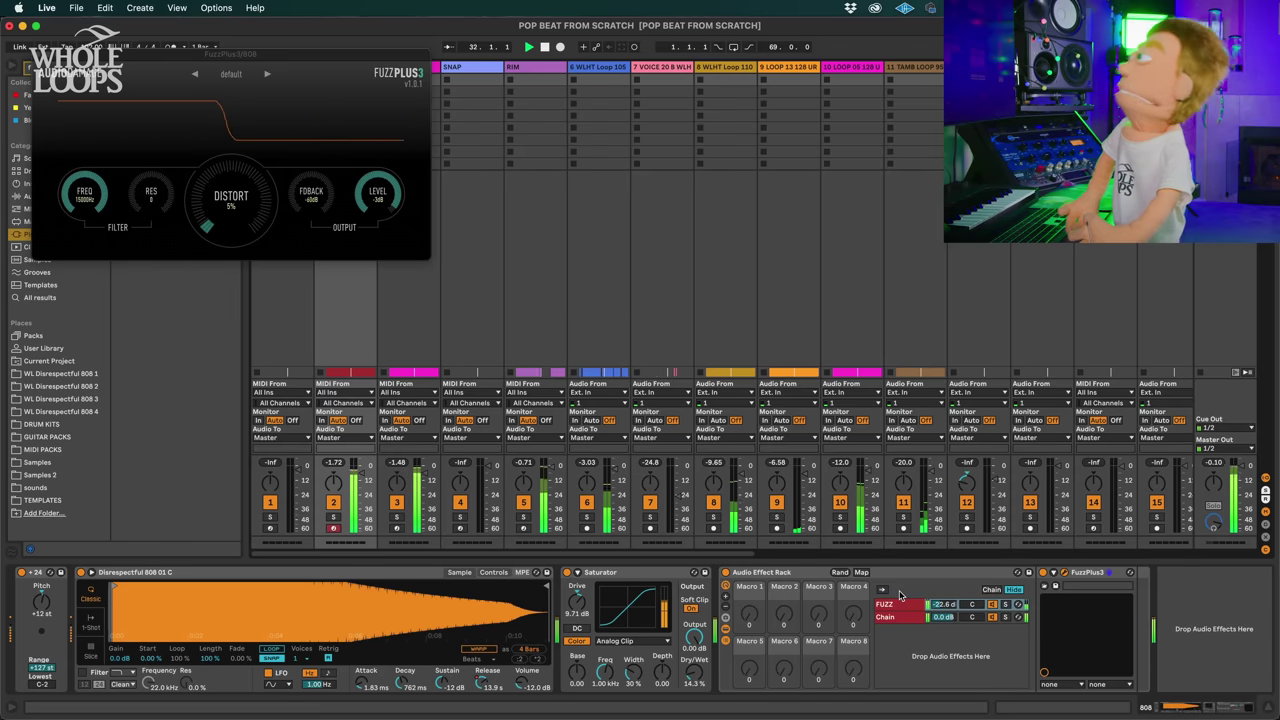
key(Tab)
click(906, 617)
key(super+r)
text(DRY)
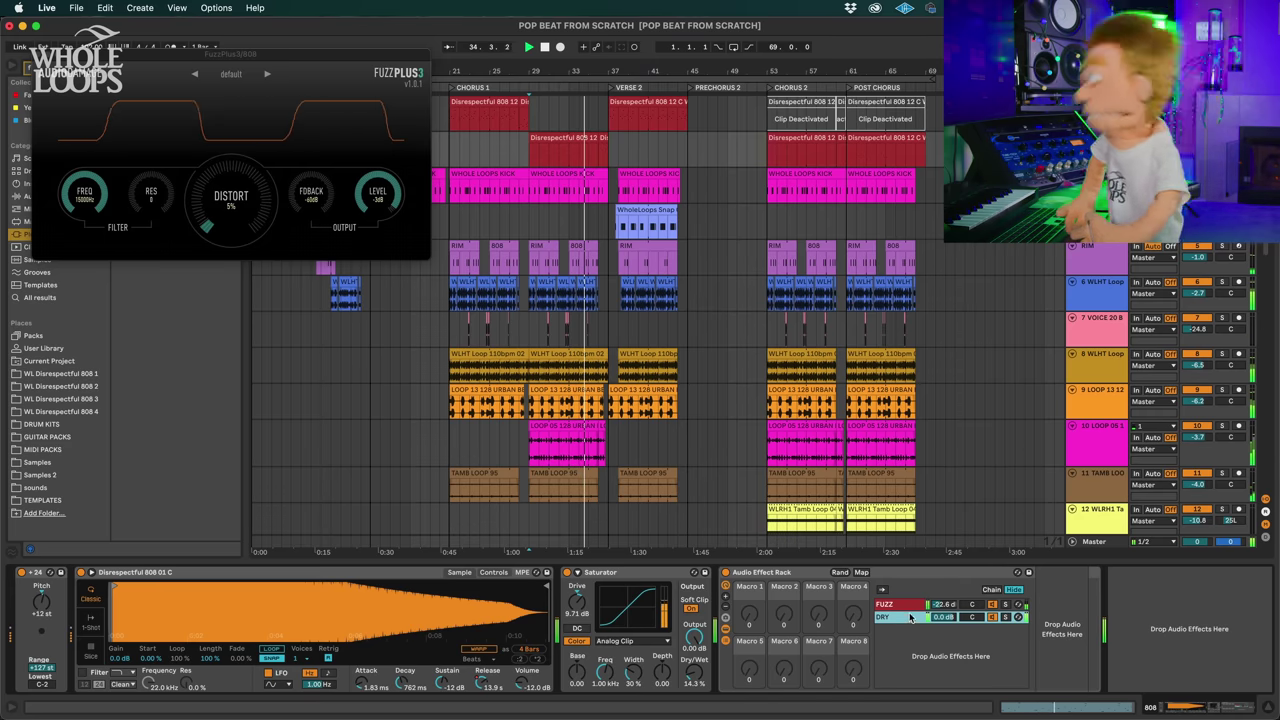
Step: Set the FUZZ chain's volume to -16.8 dB while playing from bar 29, toggling the rack's bypass to compare the sound
click(914, 605)
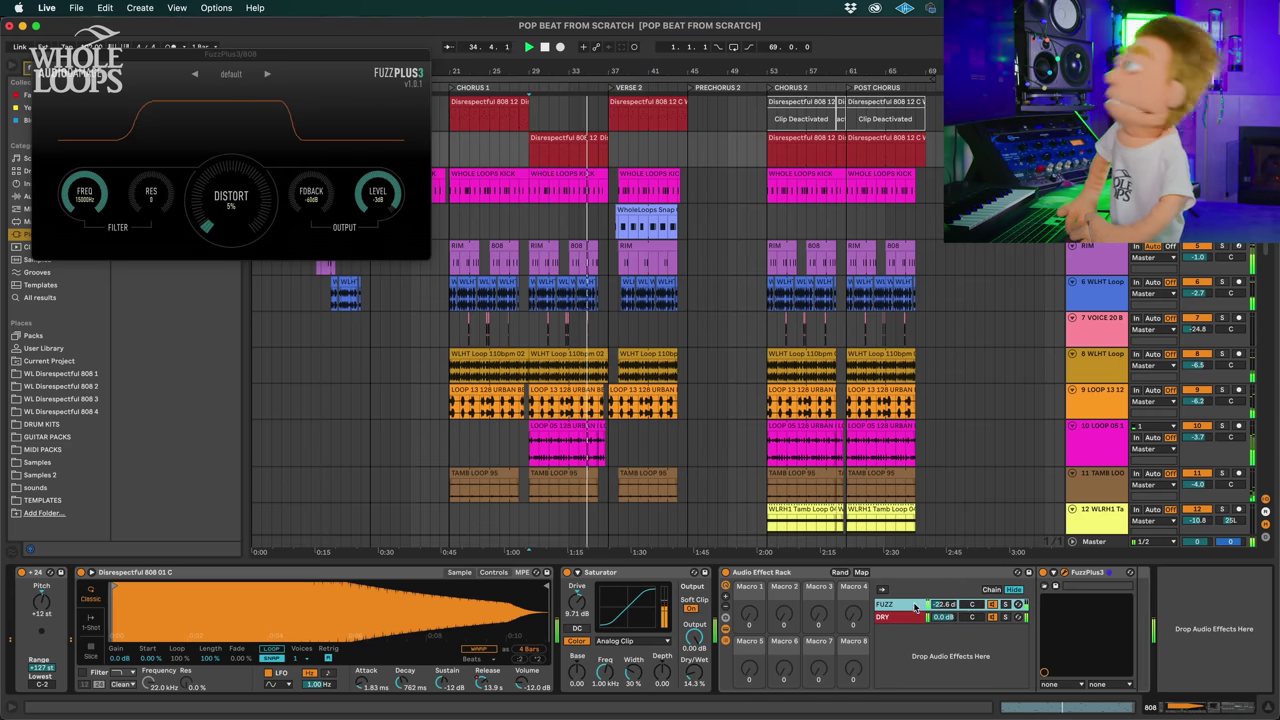
click(727, 573)
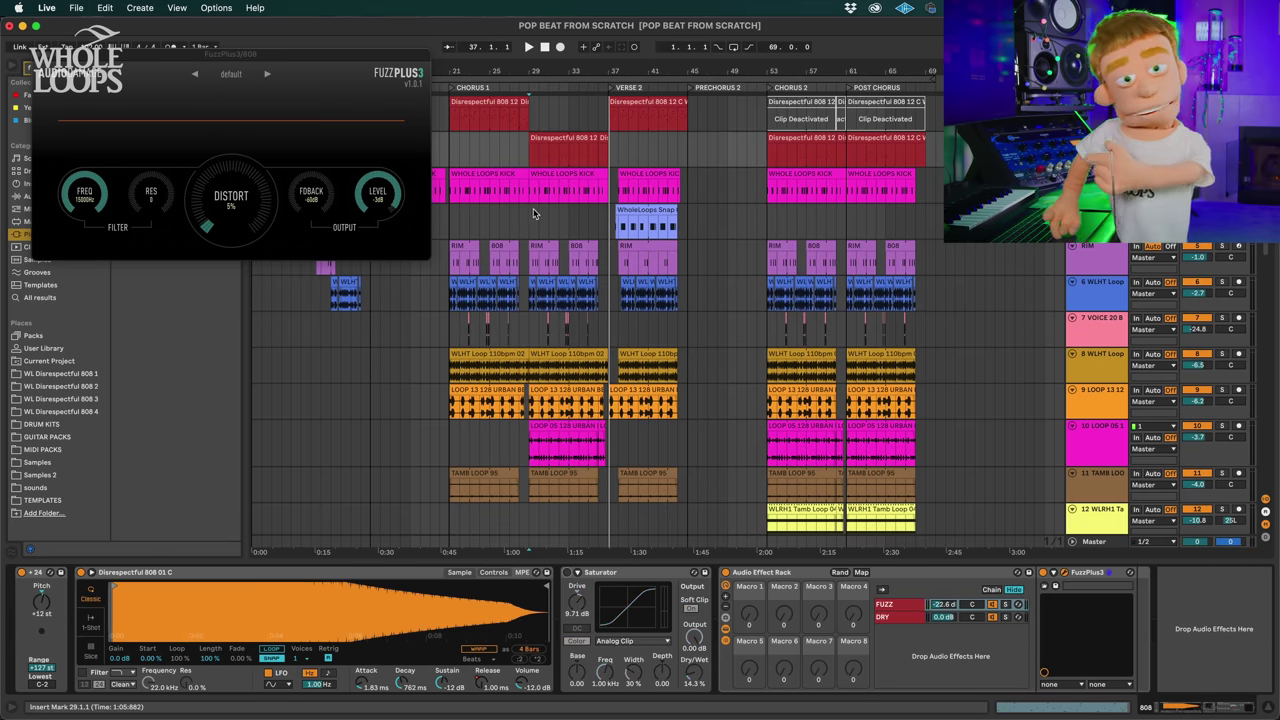
click(531, 154)
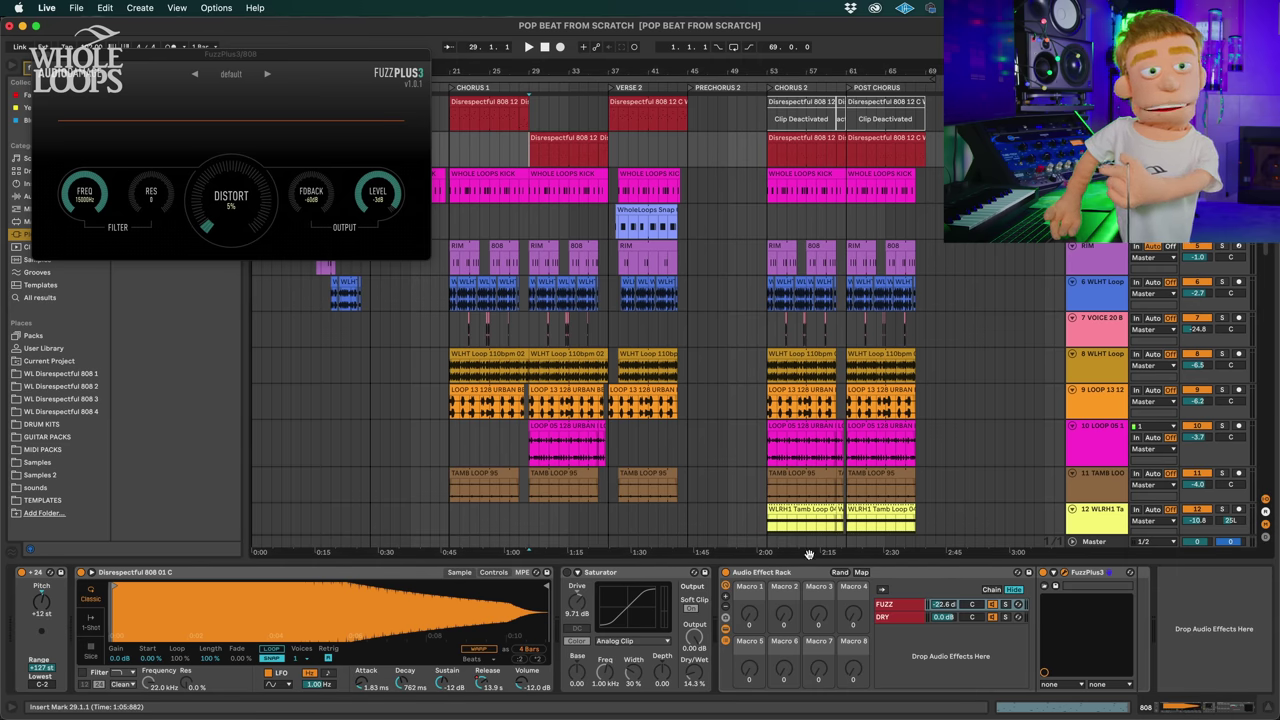
key(space)
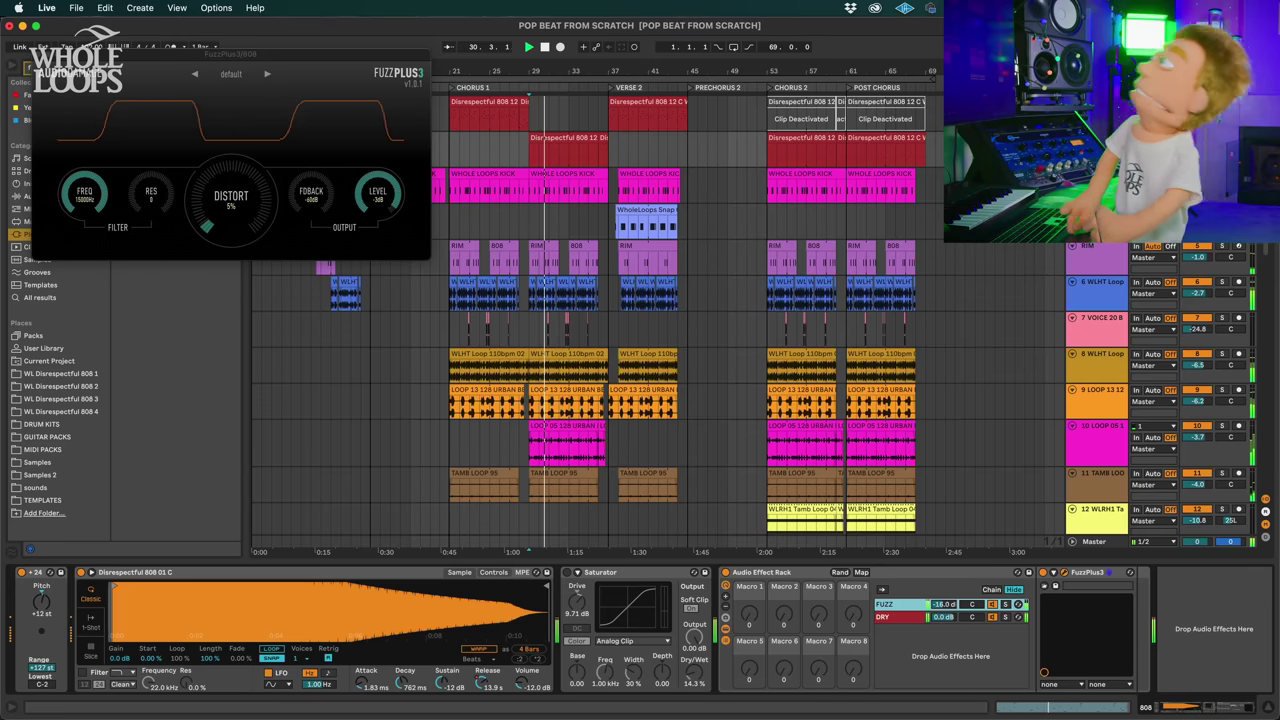
click(725, 572)
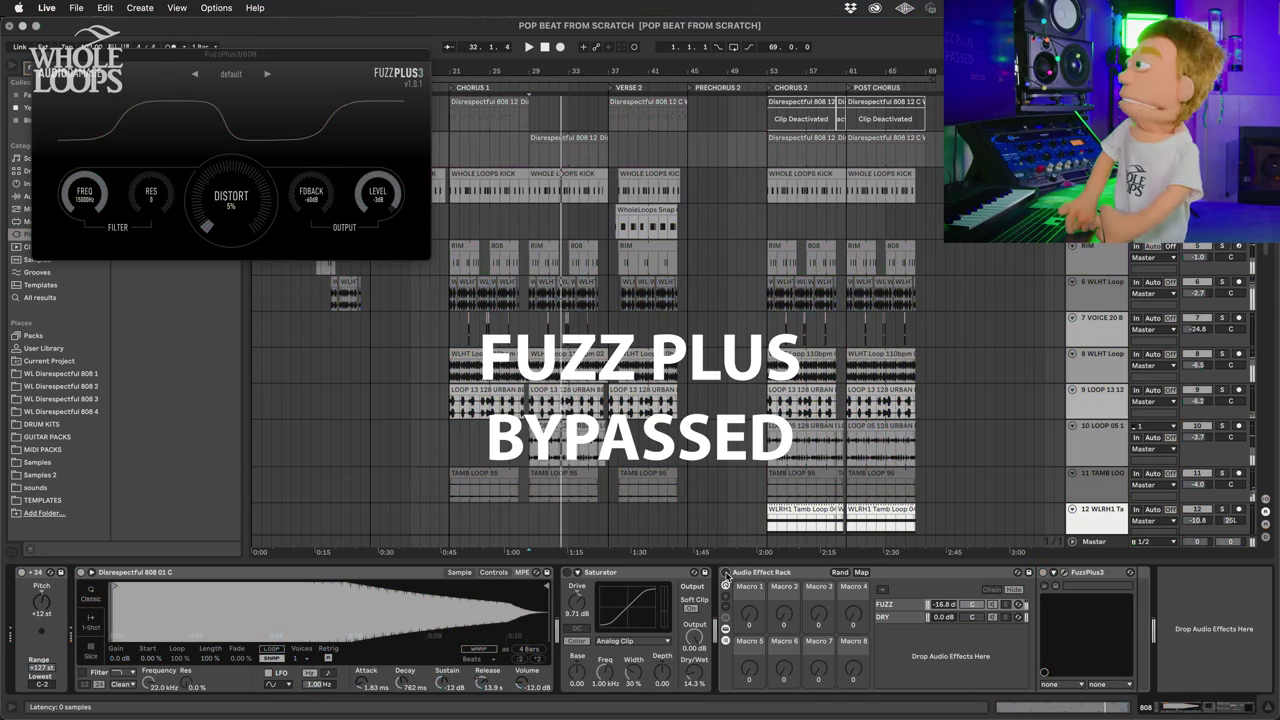
click(725, 573)
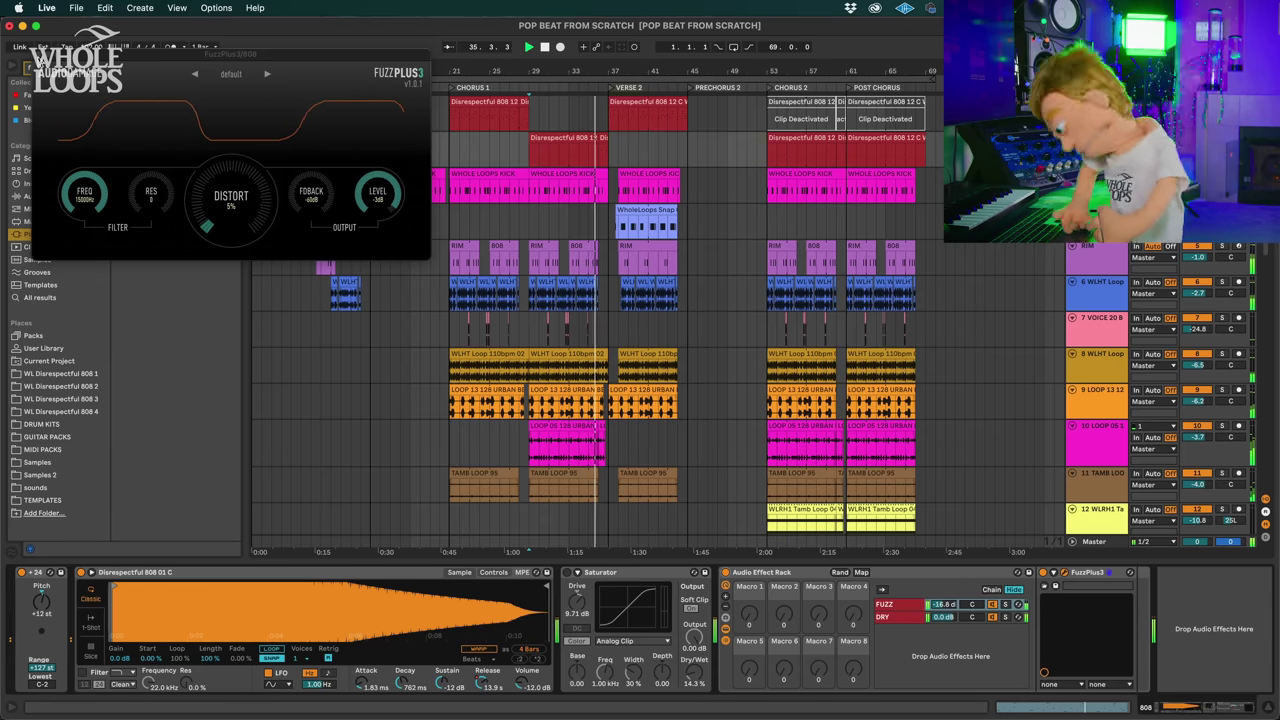
Step: Close the FuzzPlus3 interface, search the plug-ins for 808 and add the UAD Ibanez Tube Screamer TS808 after the rack
click(40, 54)
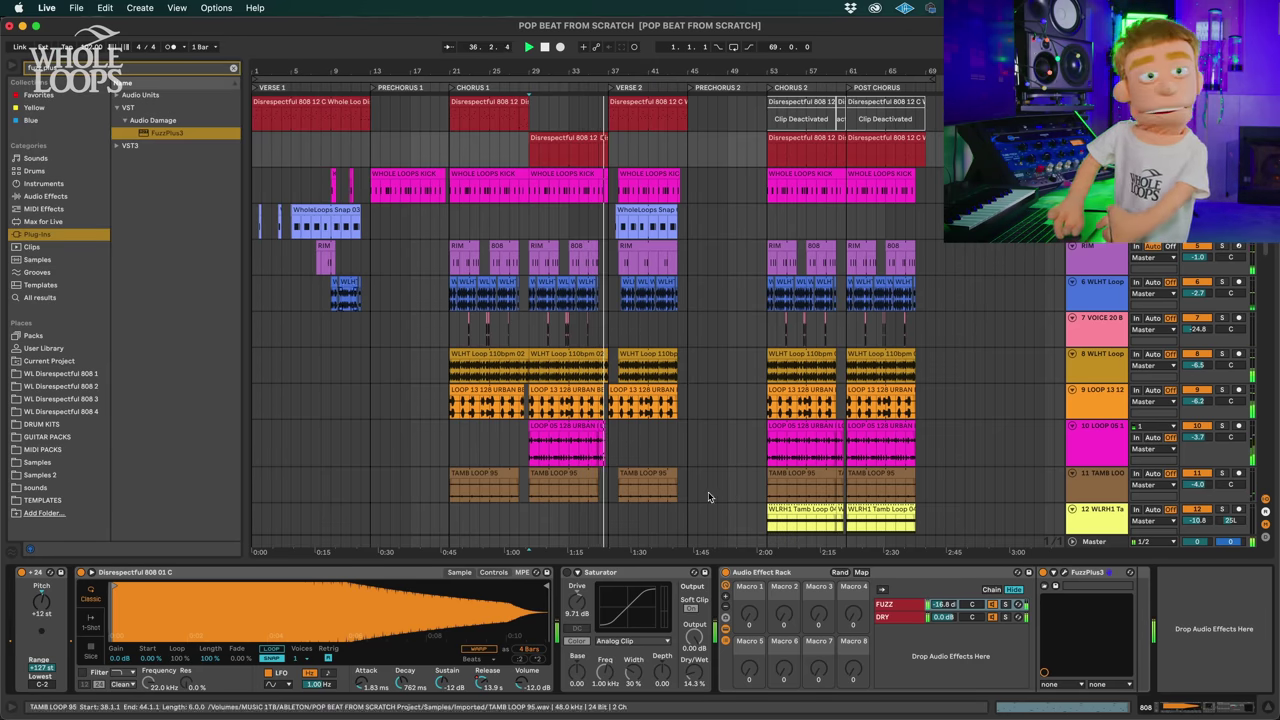
click(783, 573)
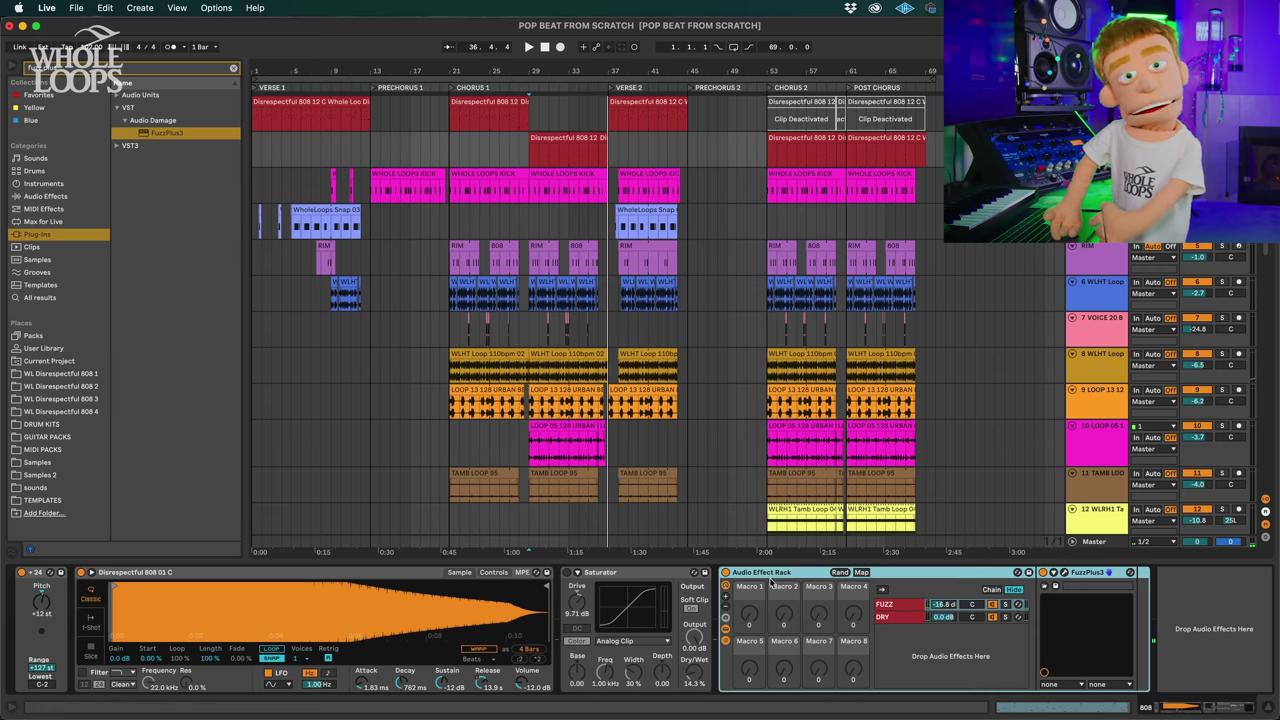
click(123, 69)
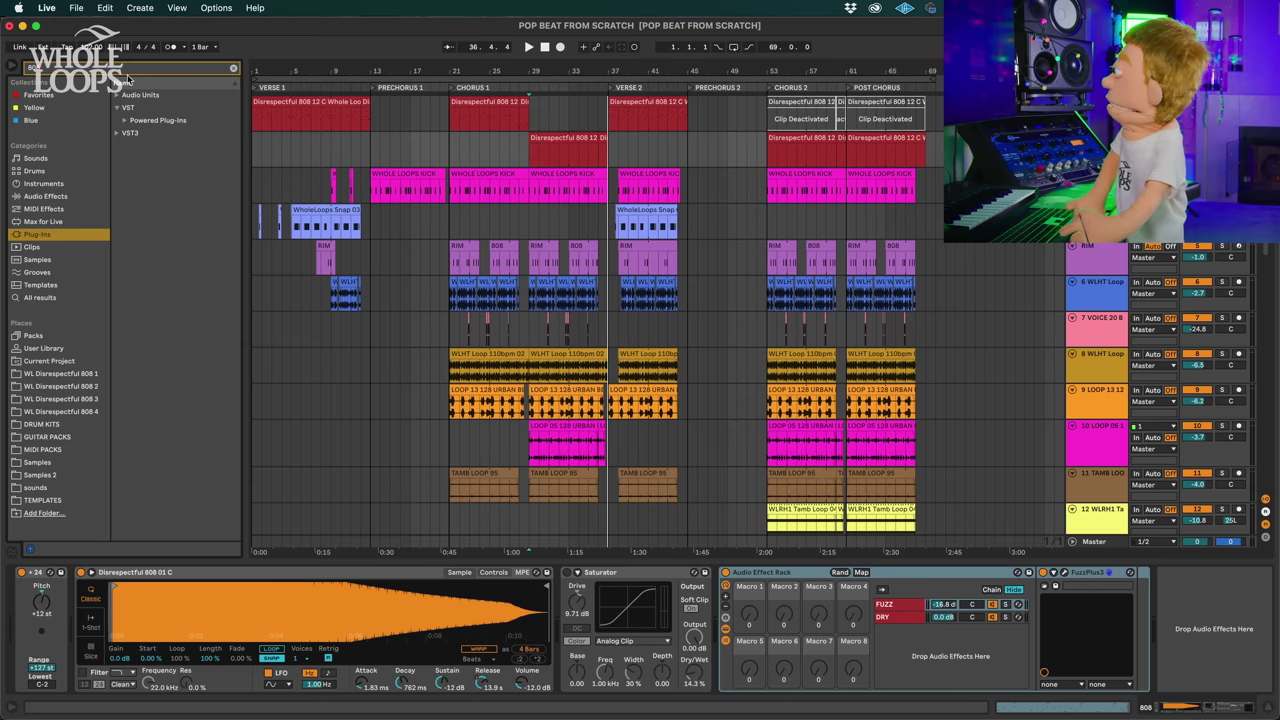
click(123, 121)
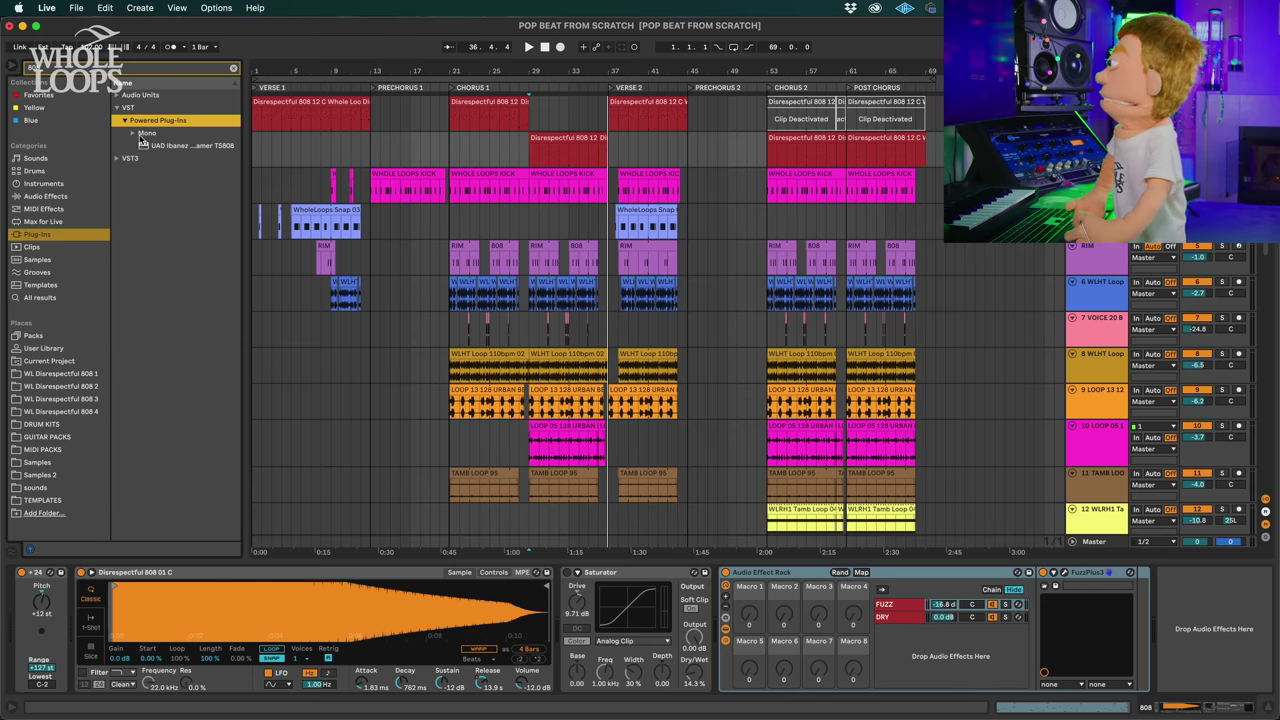
click(145, 146)
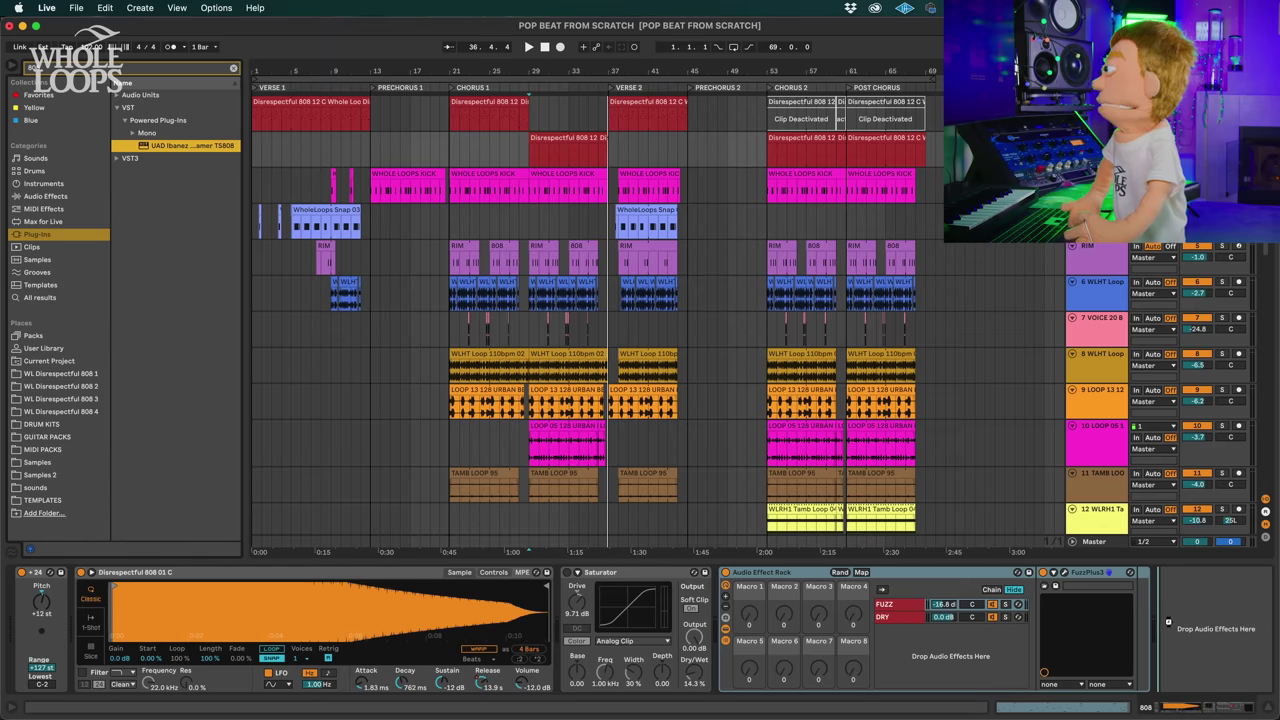
drag(1167, 622, 1164, 621)
Step: Move the Tube Screamer into the Audio Effect Rack as a third parallel chain and mute the FUZZ chain
double_click(780, 574)
double_click(786, 575)
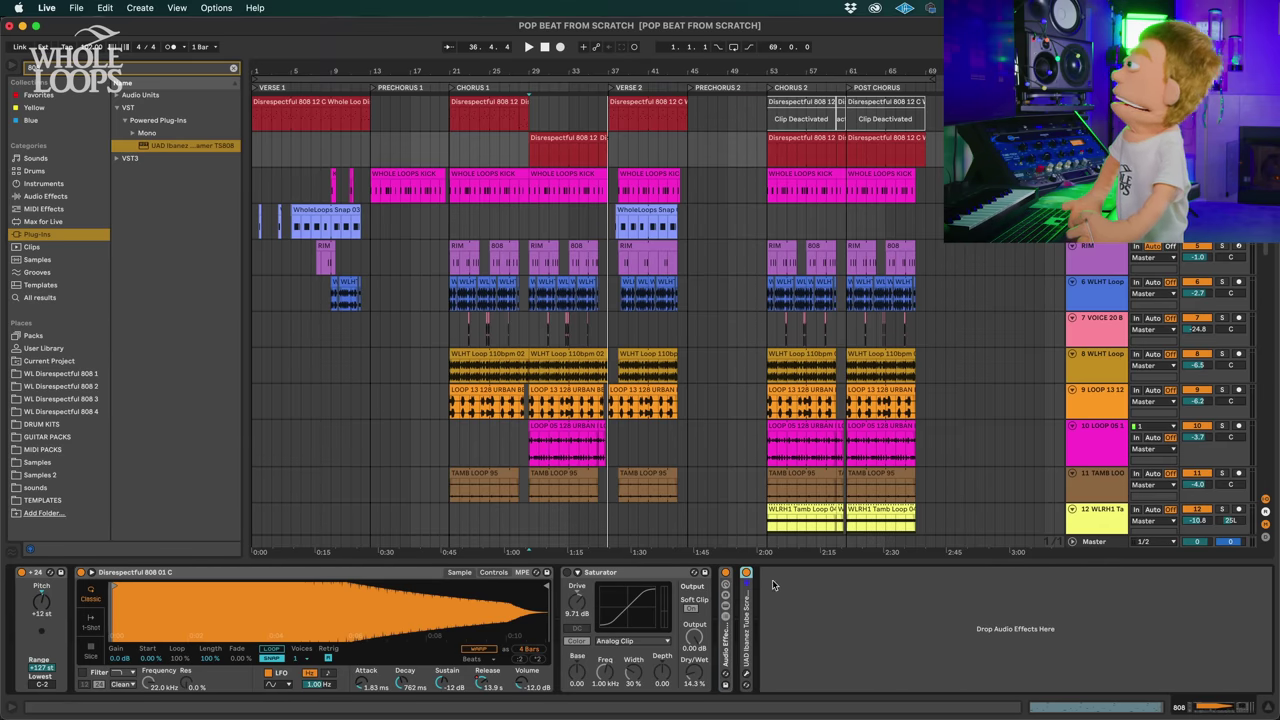
double_click(751, 631)
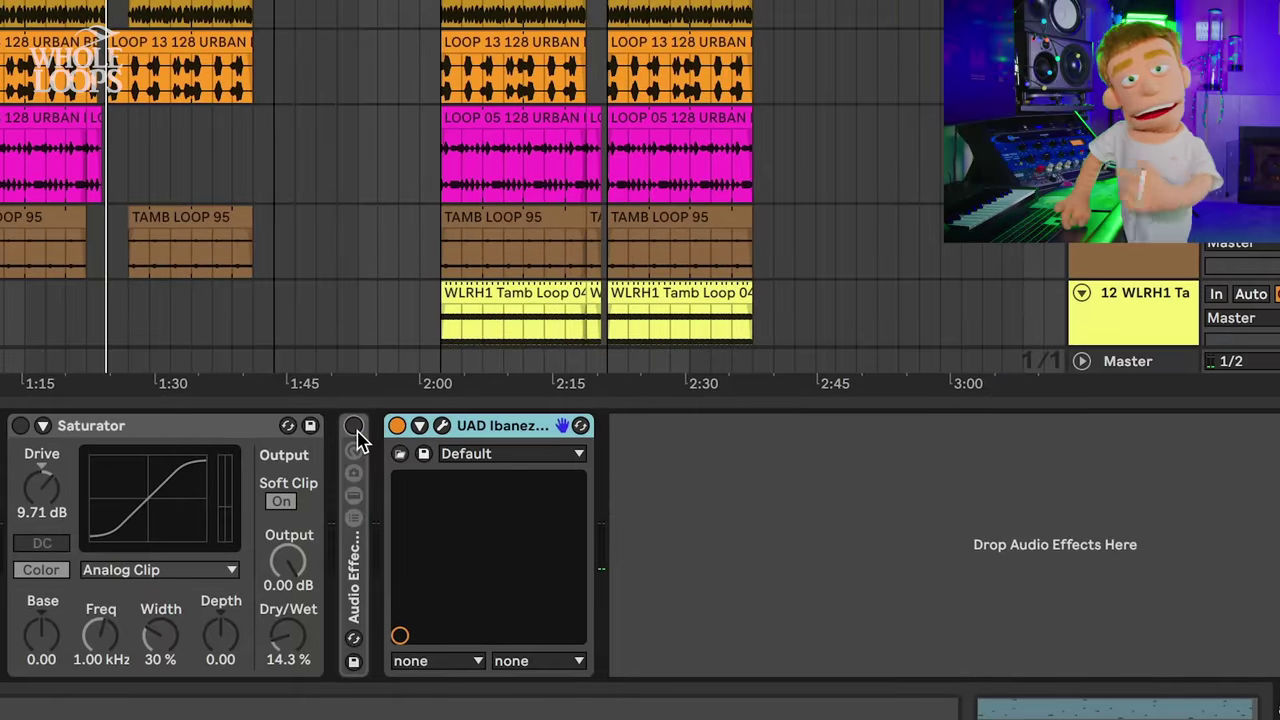
double_click(360, 527)
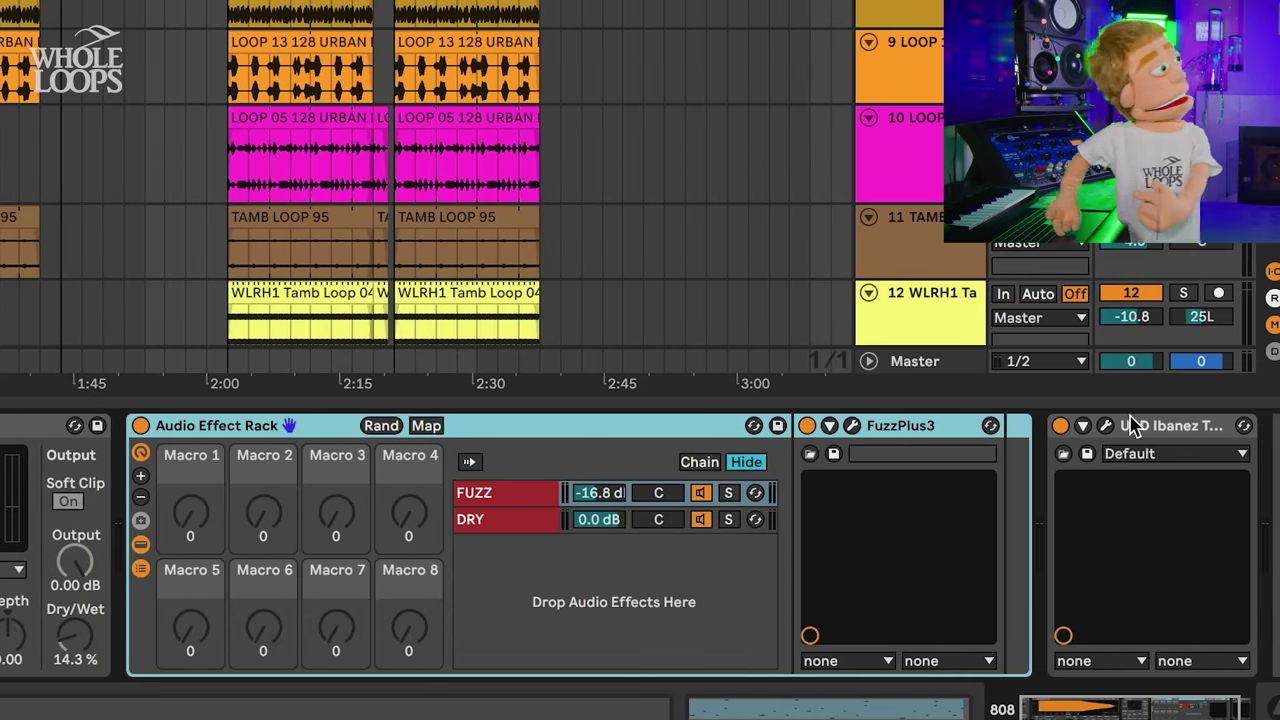
drag(1135, 425, 668, 557)
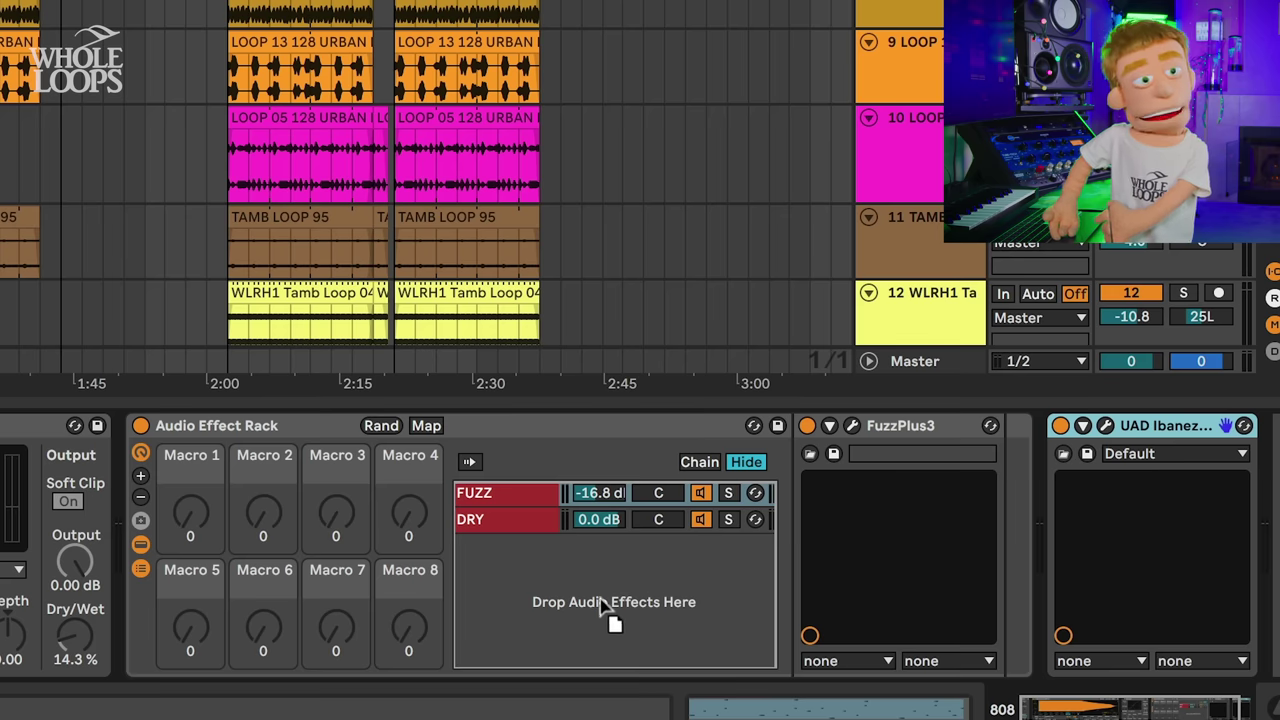
drag(603, 607, 592, 548)
click(702, 493)
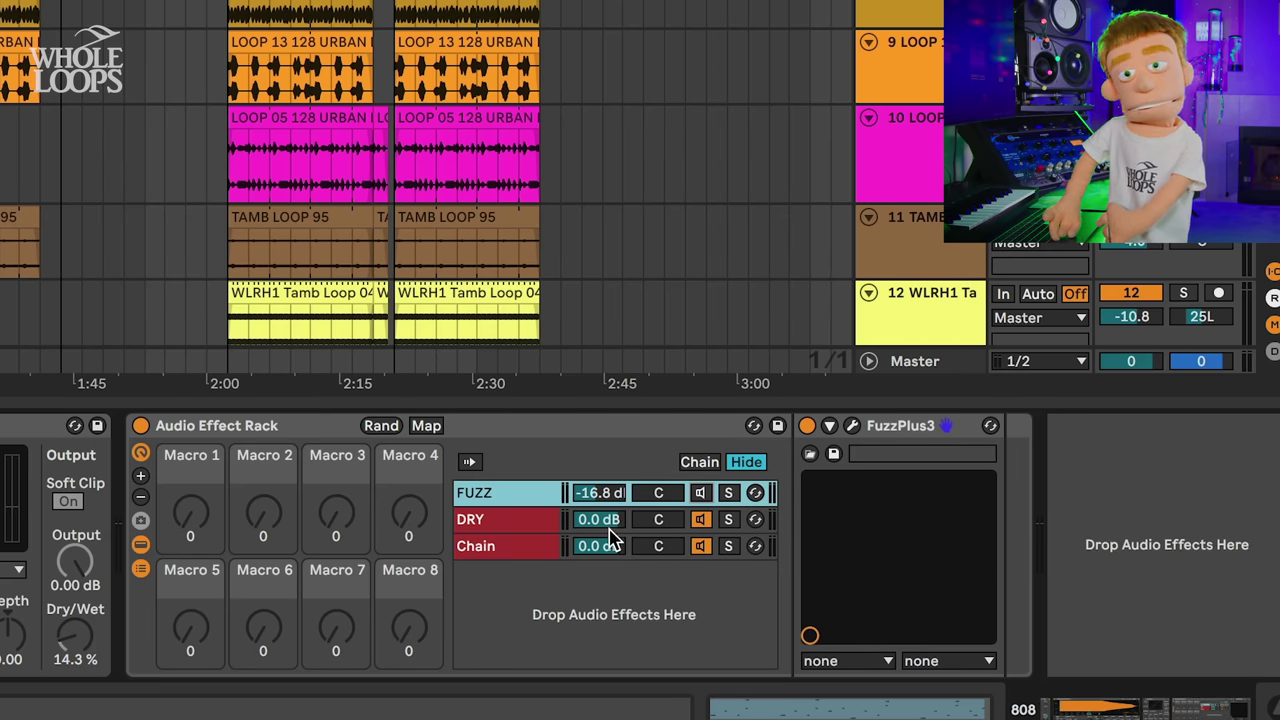
Step: Colour the new Tube Screamer chain green and rename it 808
right_click(527, 556)
click(669, 532)
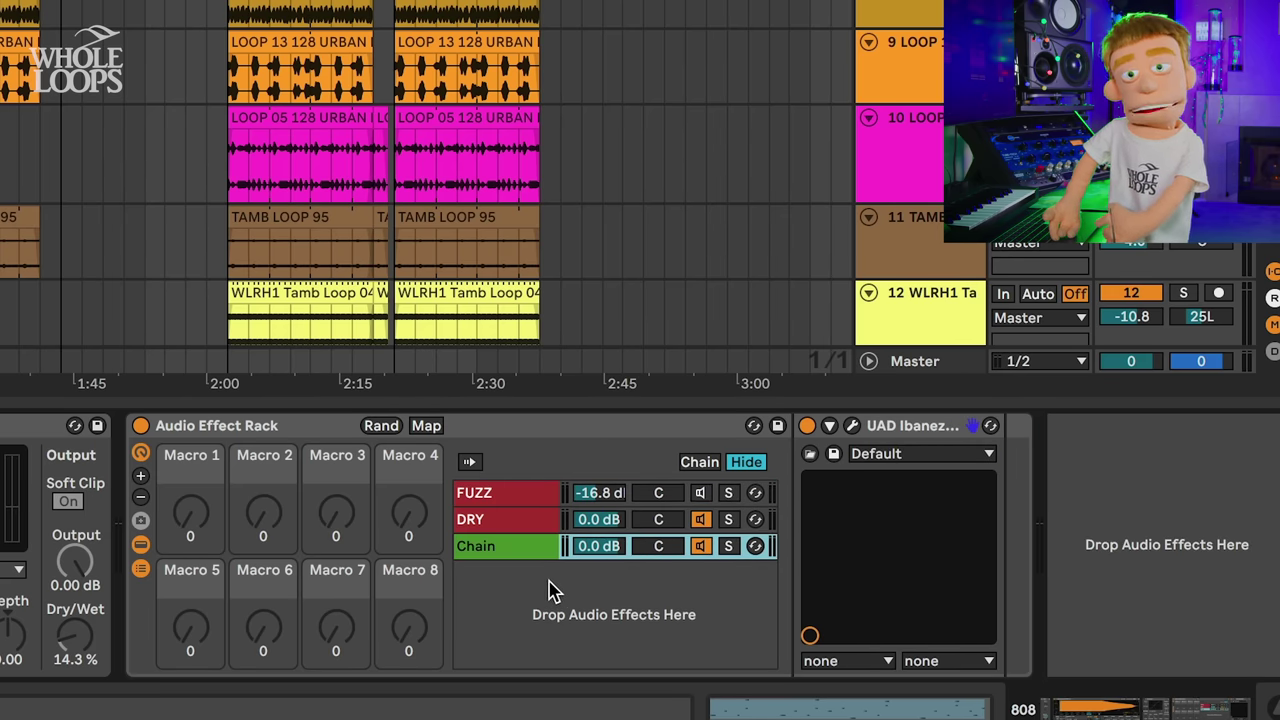
key(ctrl+r)
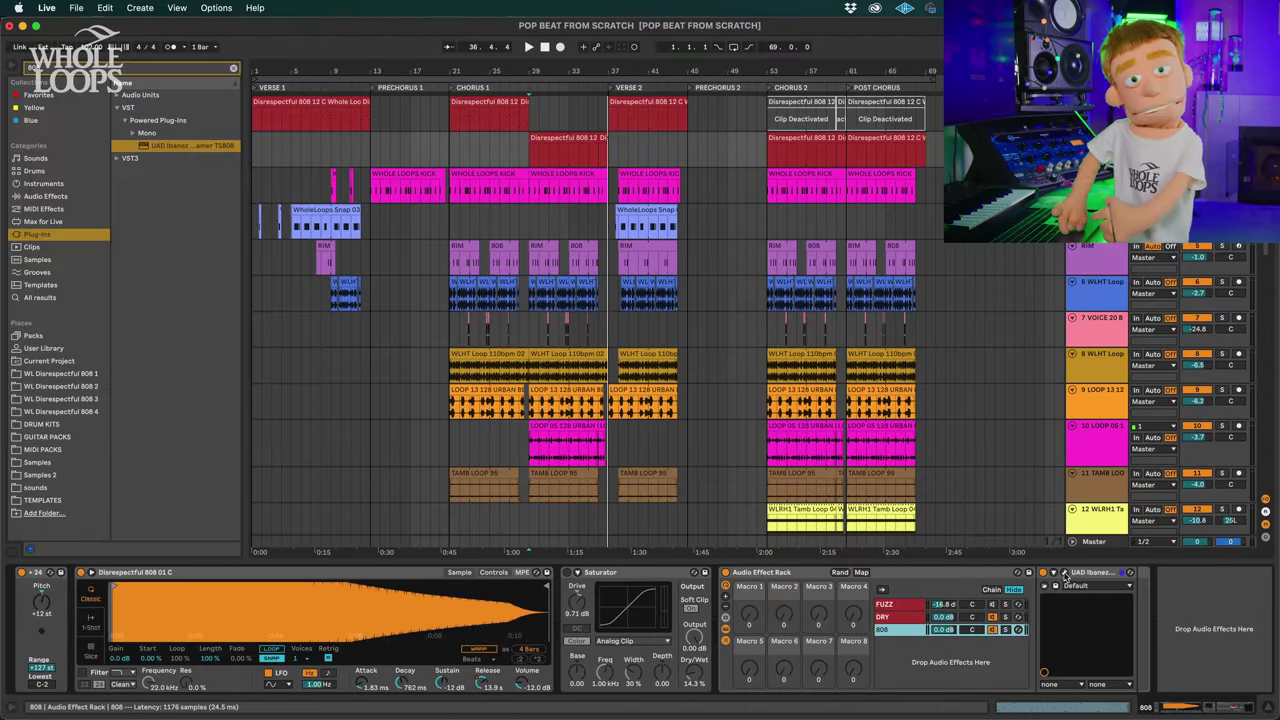
Step: Open the Tube Screamer interface, move it over the arrangement and audition the overdriven 808 from bar 29
click(1064, 573)
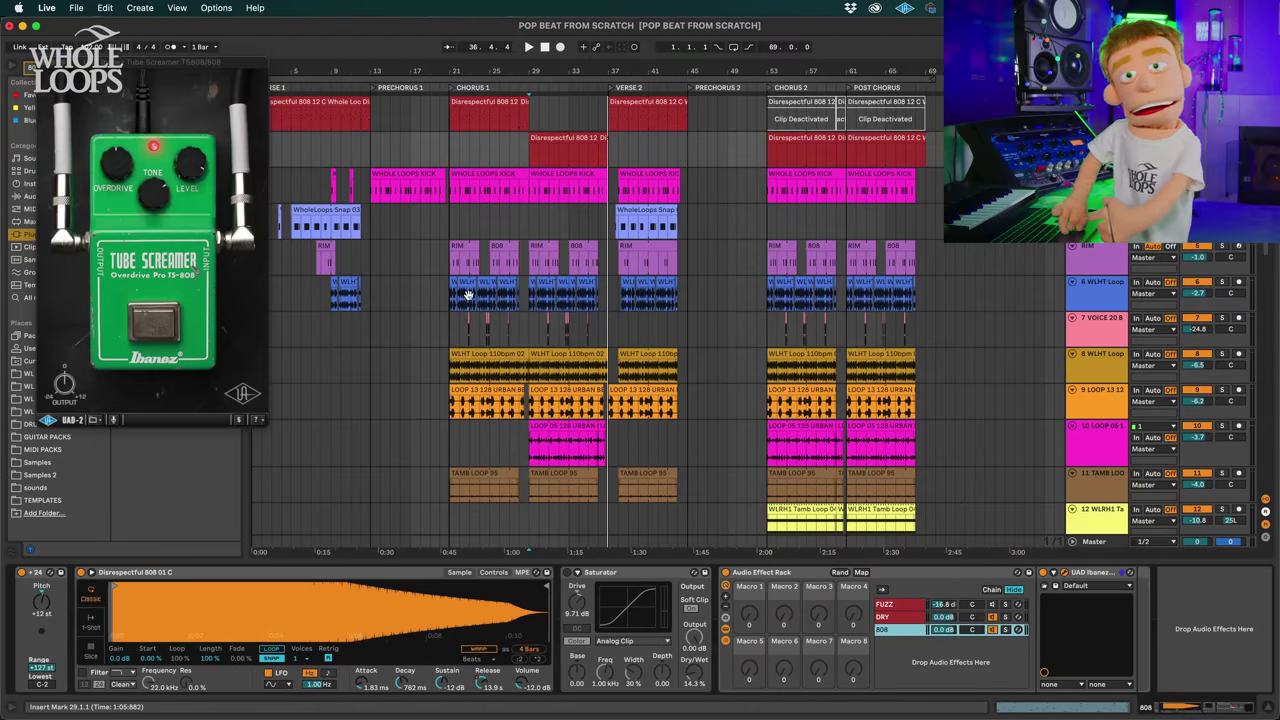
drag(189, 62, 769, 108)
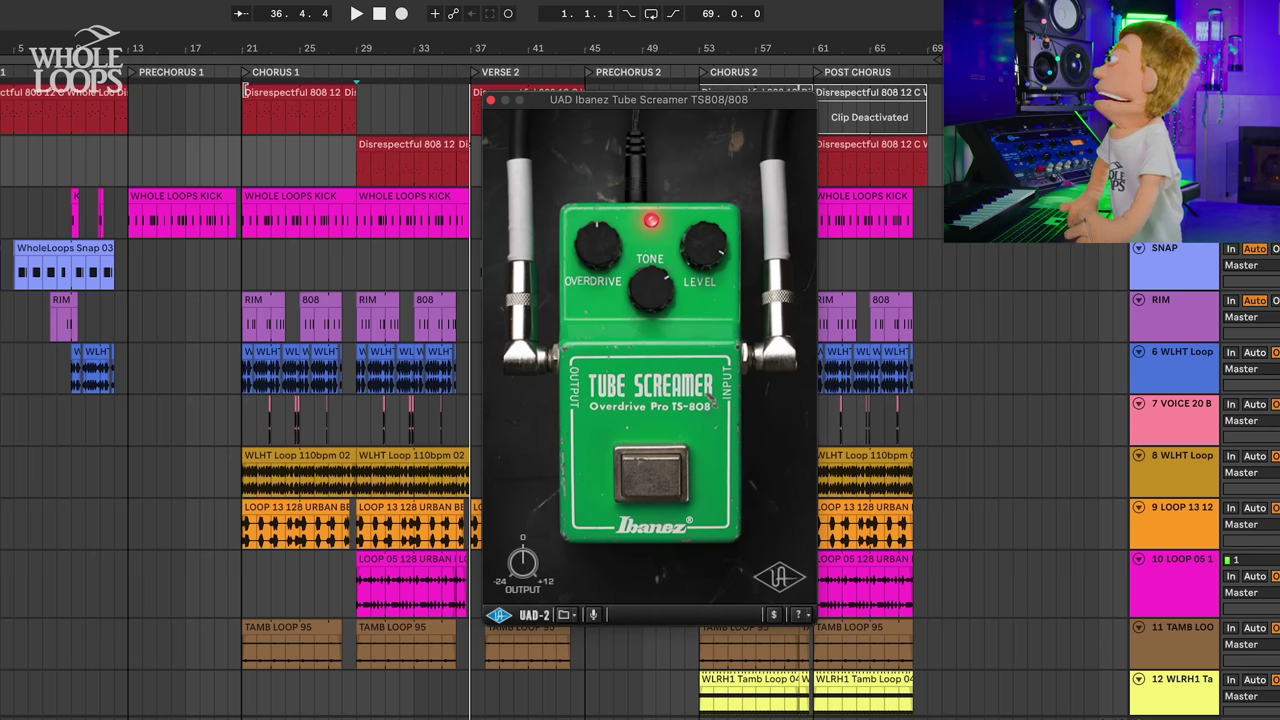
click(359, 170)
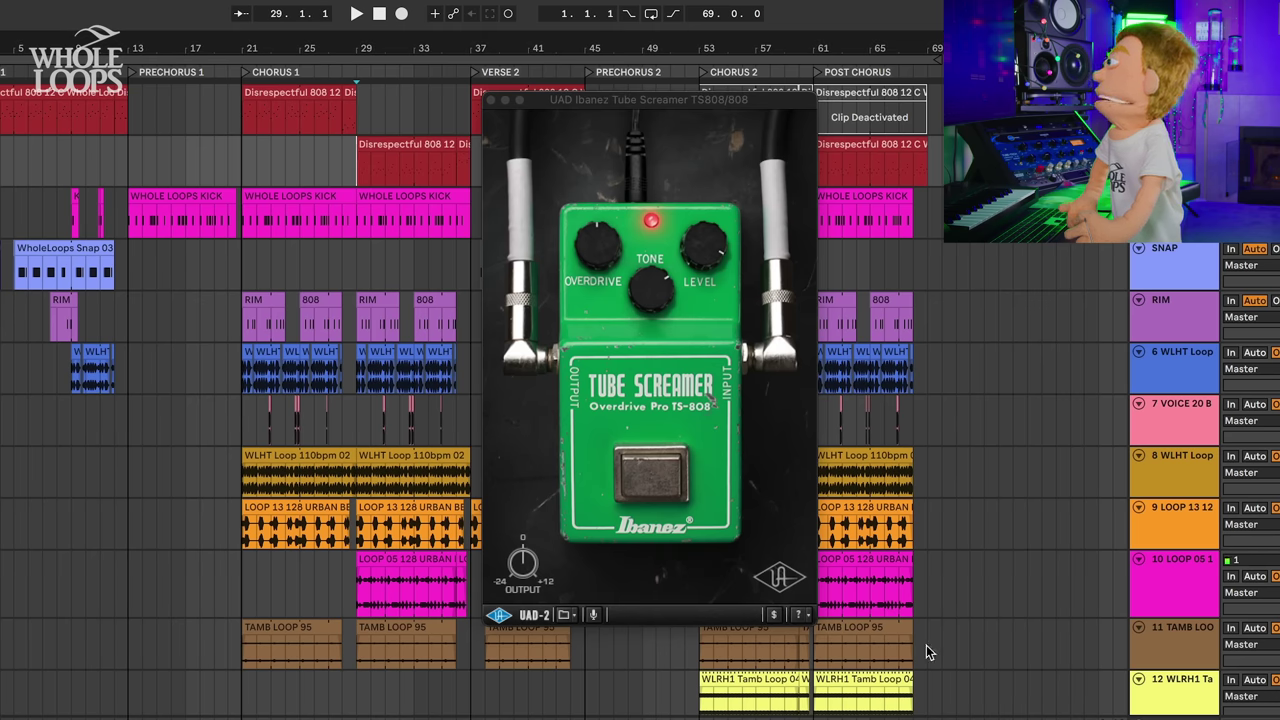
key(space)
click(624, 175)
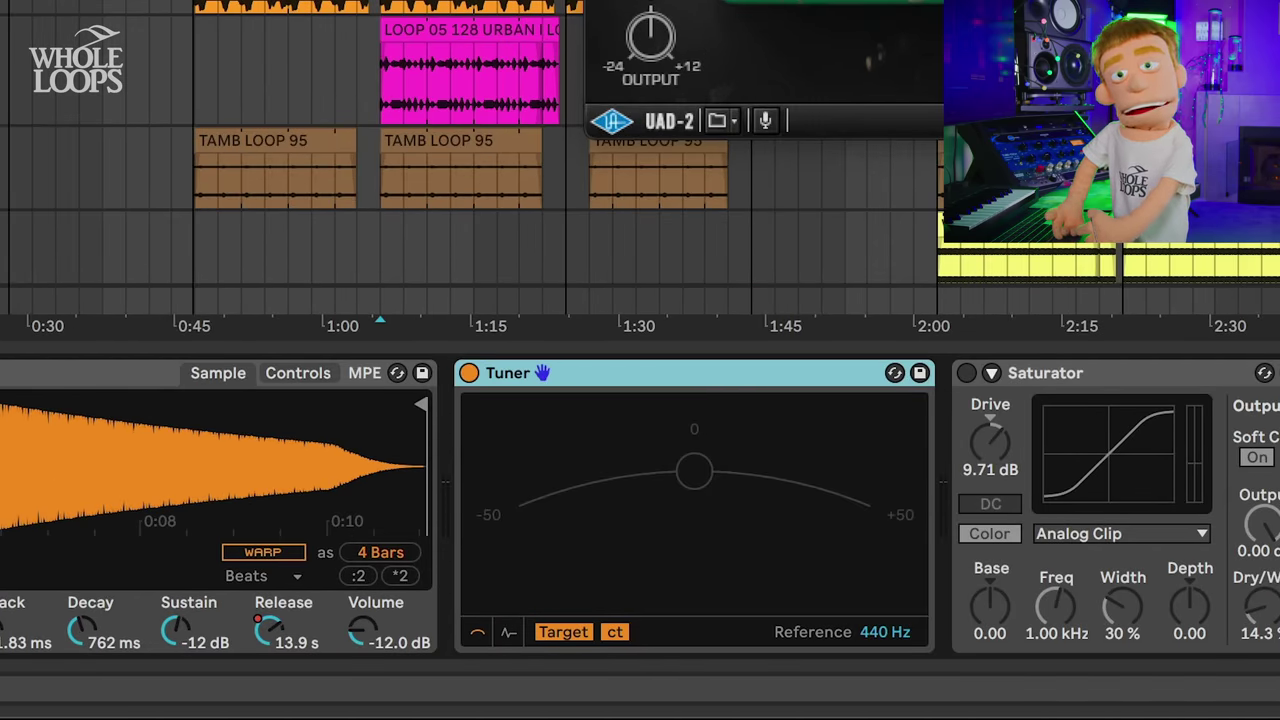
Step: Check the 808's pitch with the Tuner during playback and set the sampler's detune to 0 ct
click(426, 320)
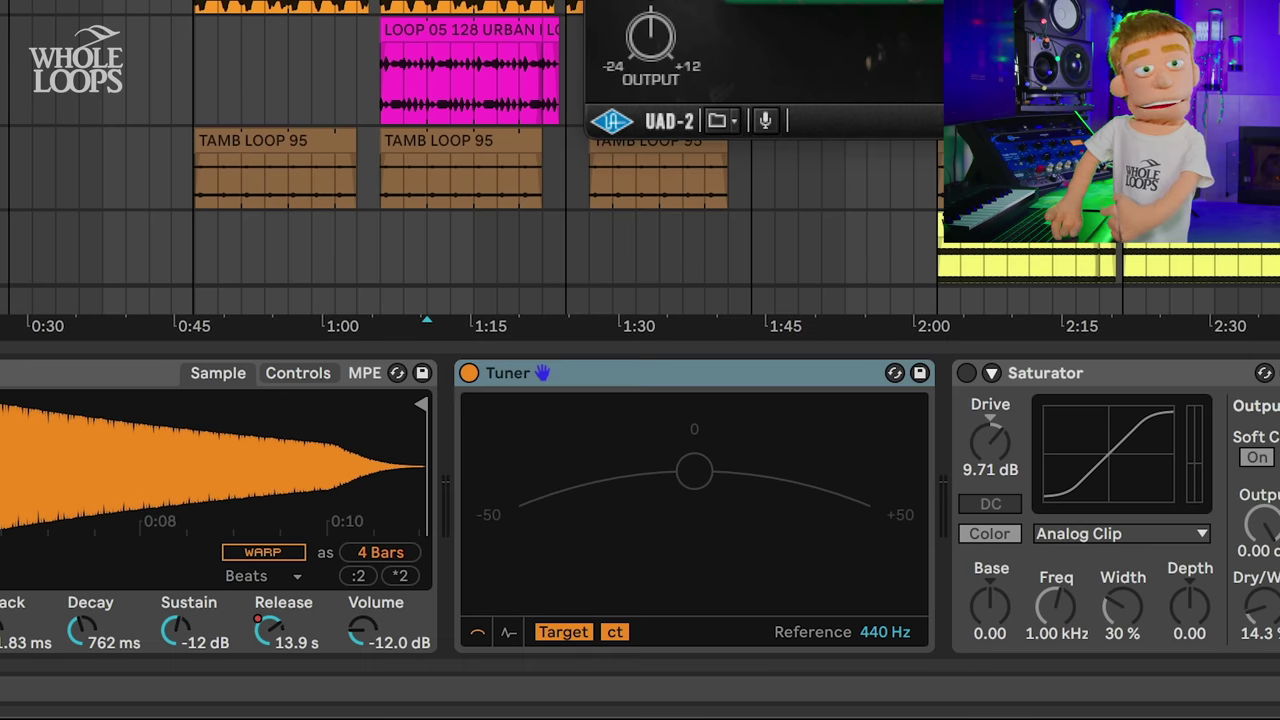
key(space)
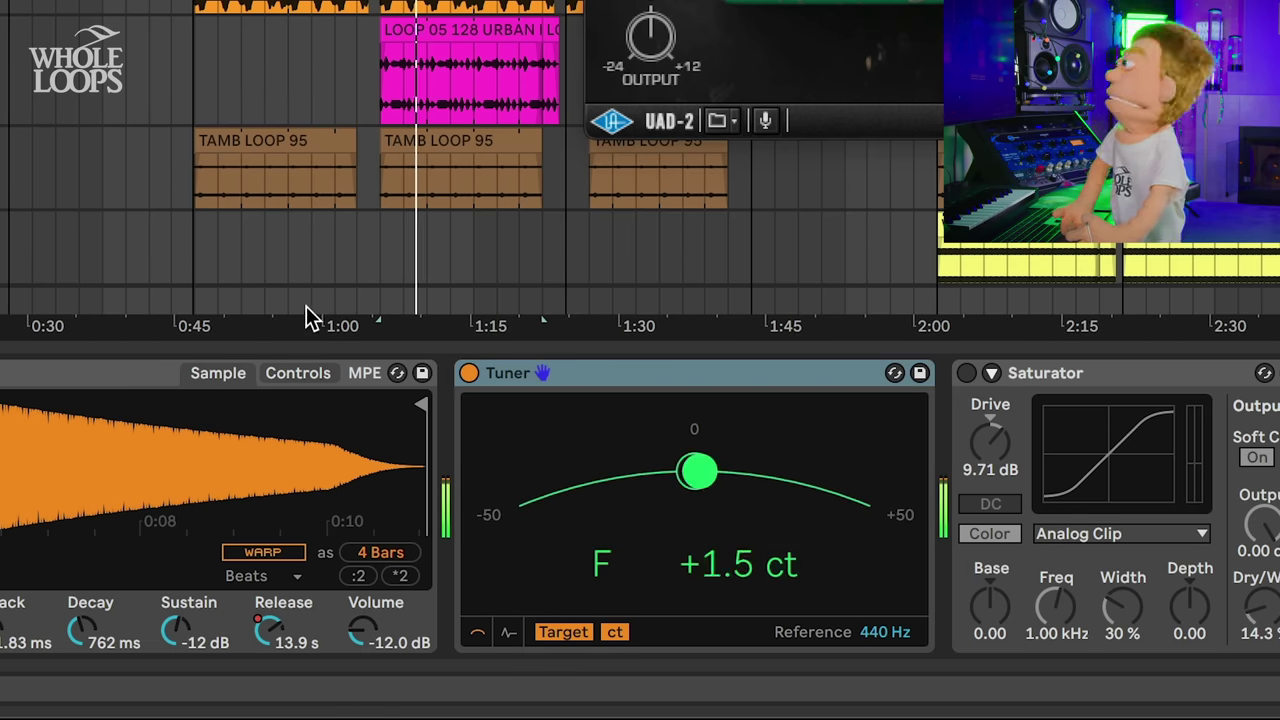
click(298, 373)
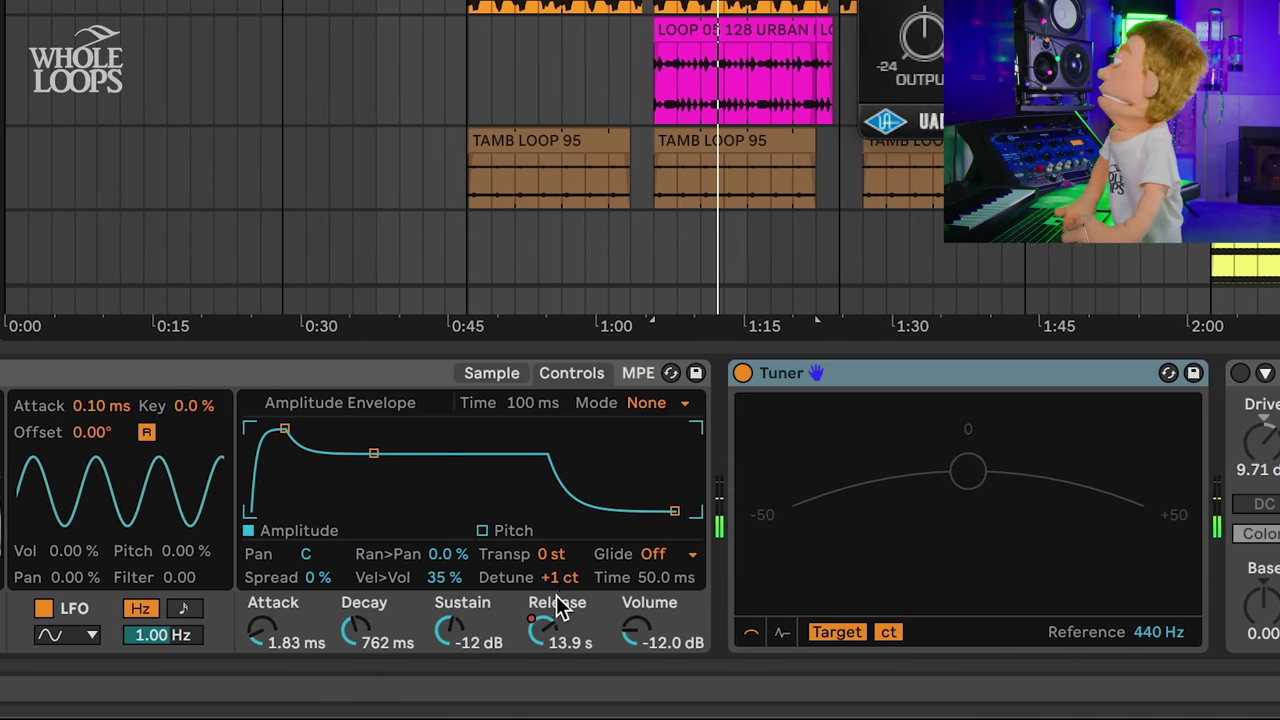
drag(566, 579, 566, 586)
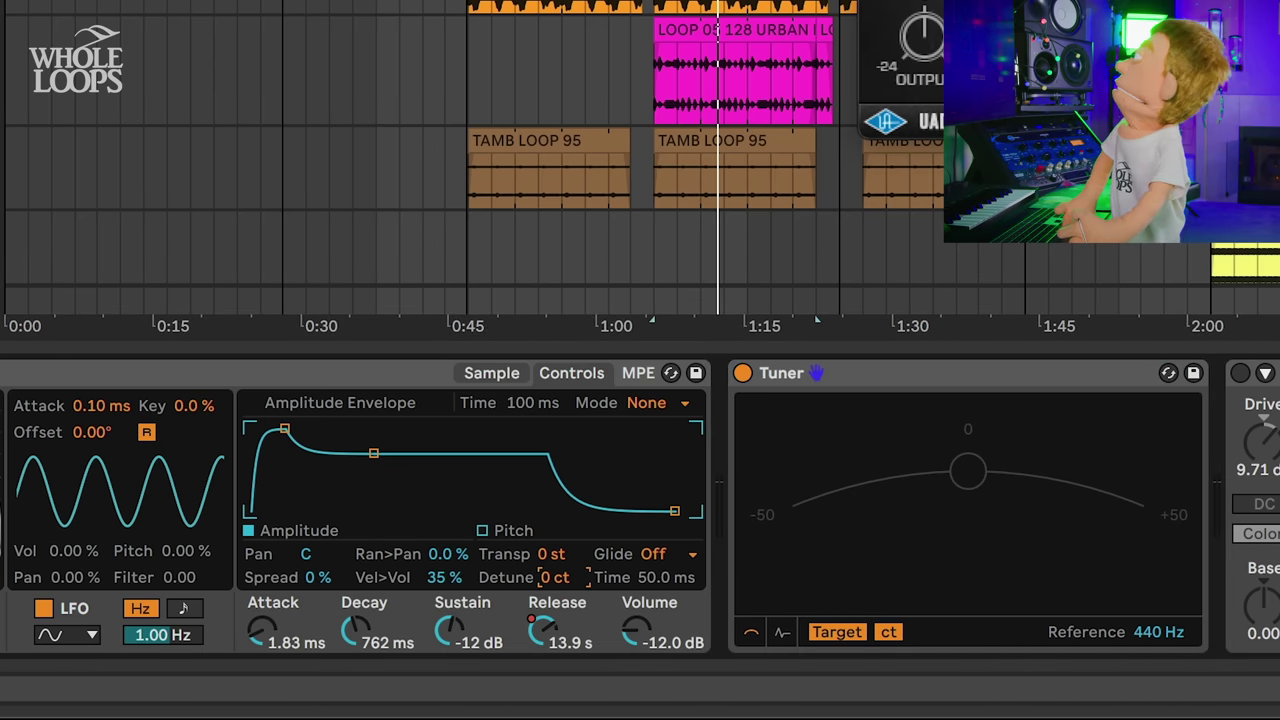
key(space)
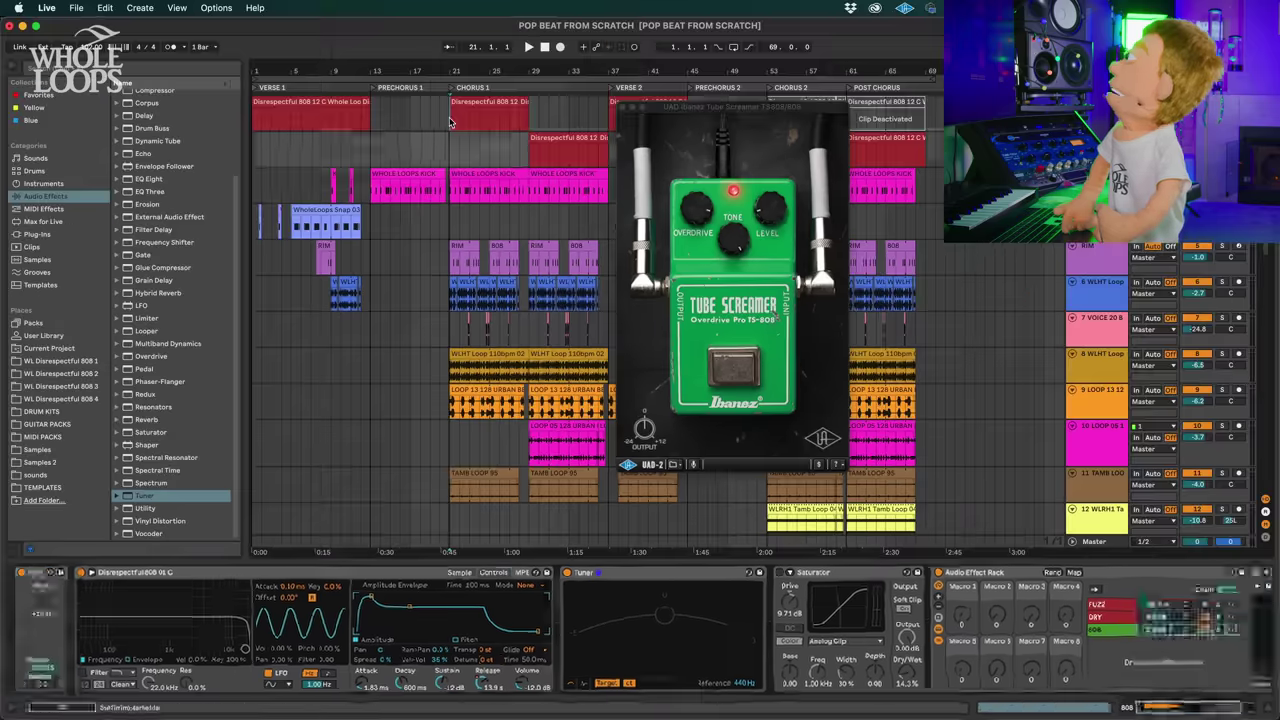
Step: Add a Tuner after the sampler on the first 808 track and play from bar 21 to check its pitch
click(450, 121)
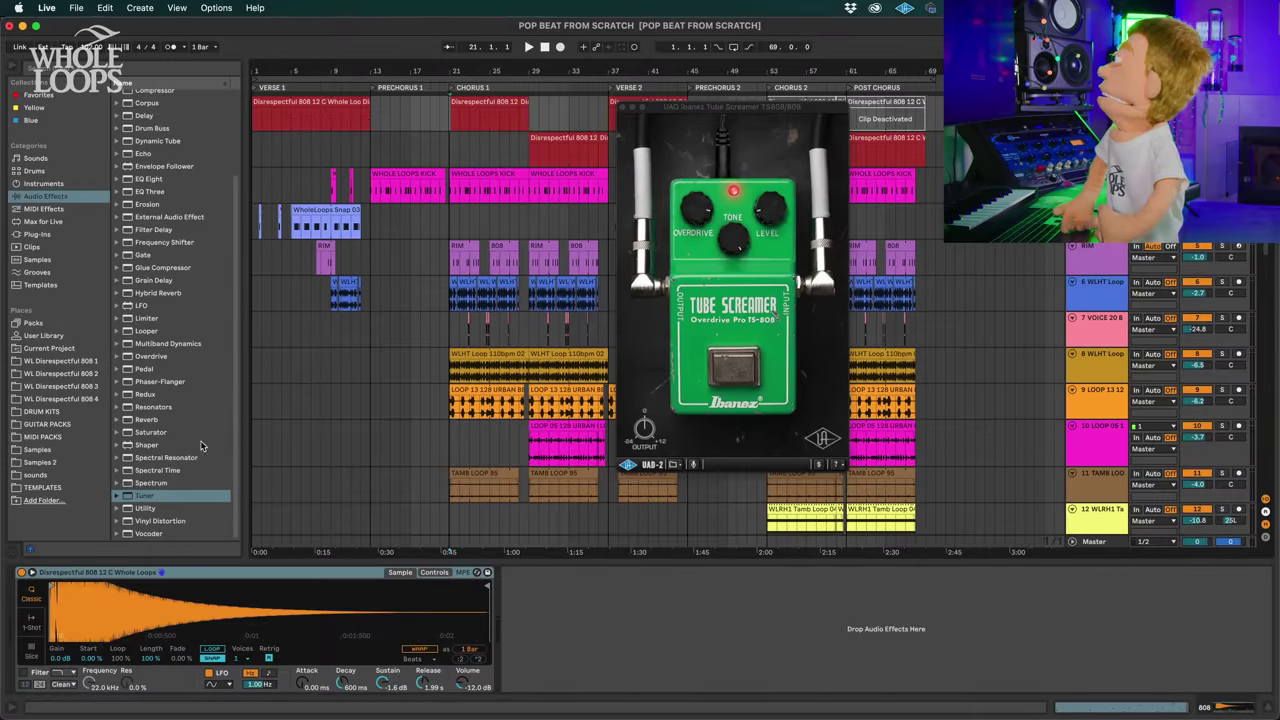
click(143, 498)
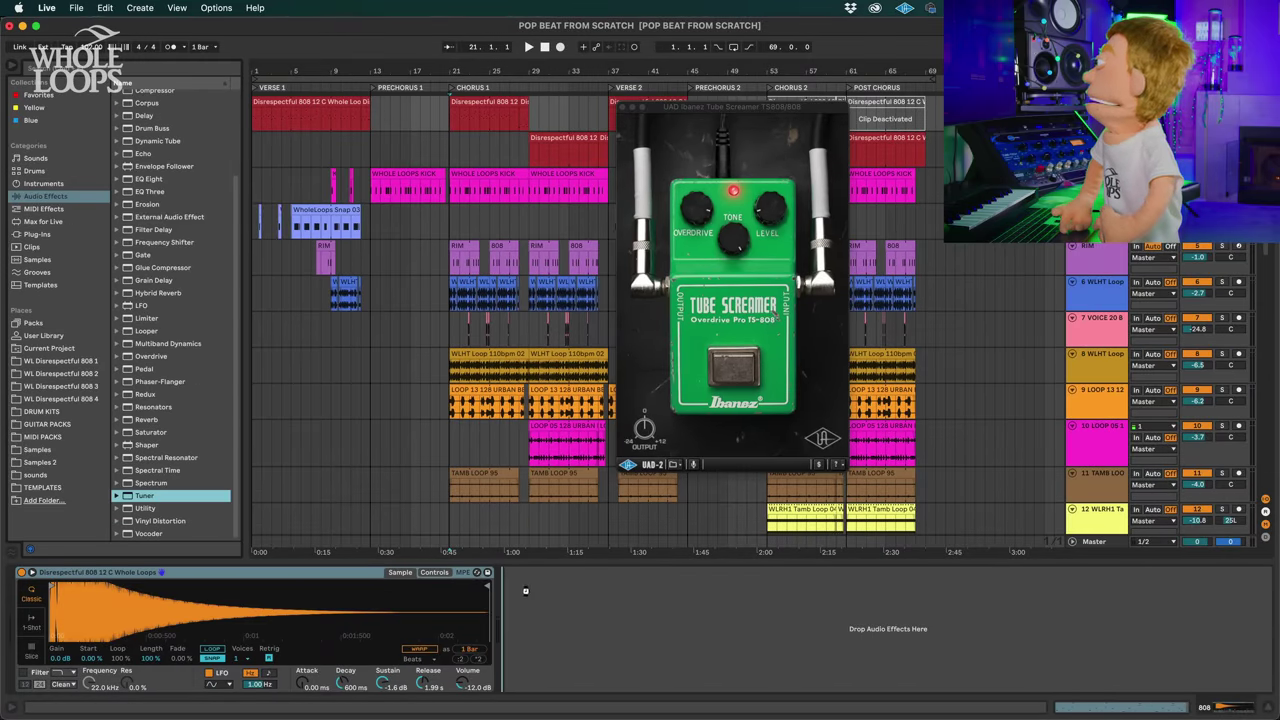
drag(526, 596, 527, 597)
key(space)
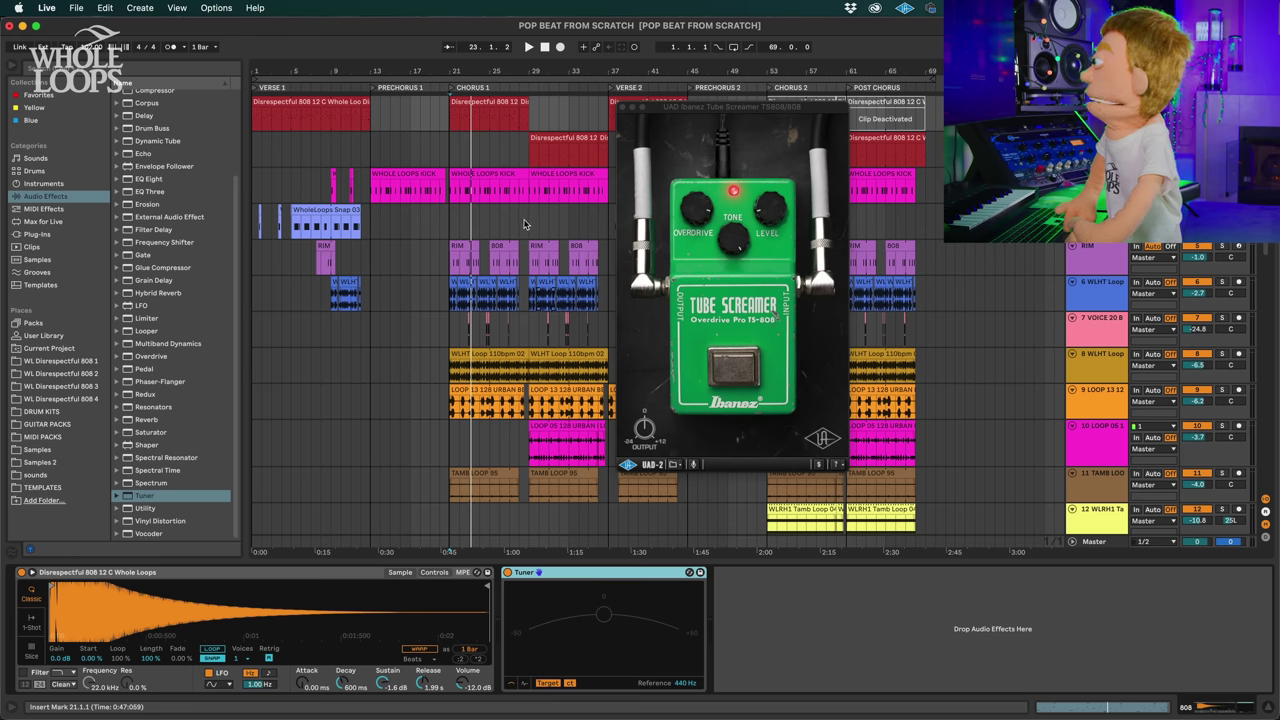
Step: Play the second 808 track from bar 29 and lower the rack's 808 chain volume to -2.7 dB
click(548, 158)
key(space)
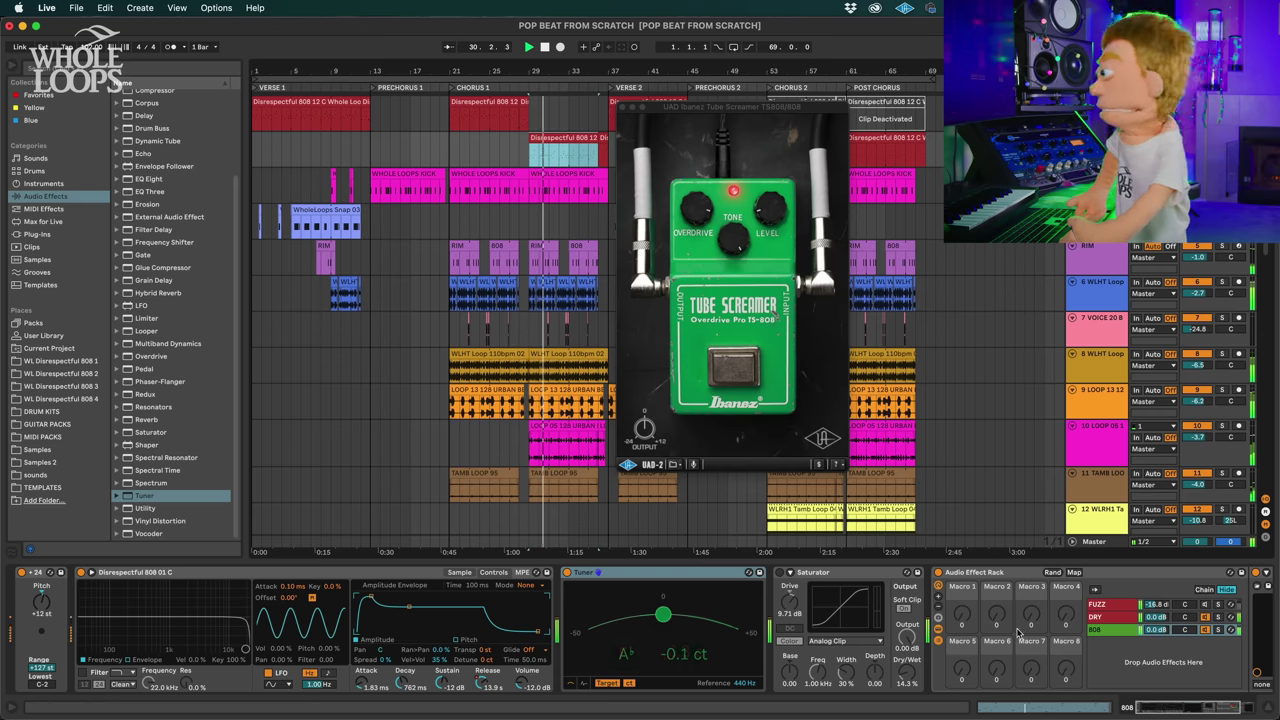
click(1152, 630)
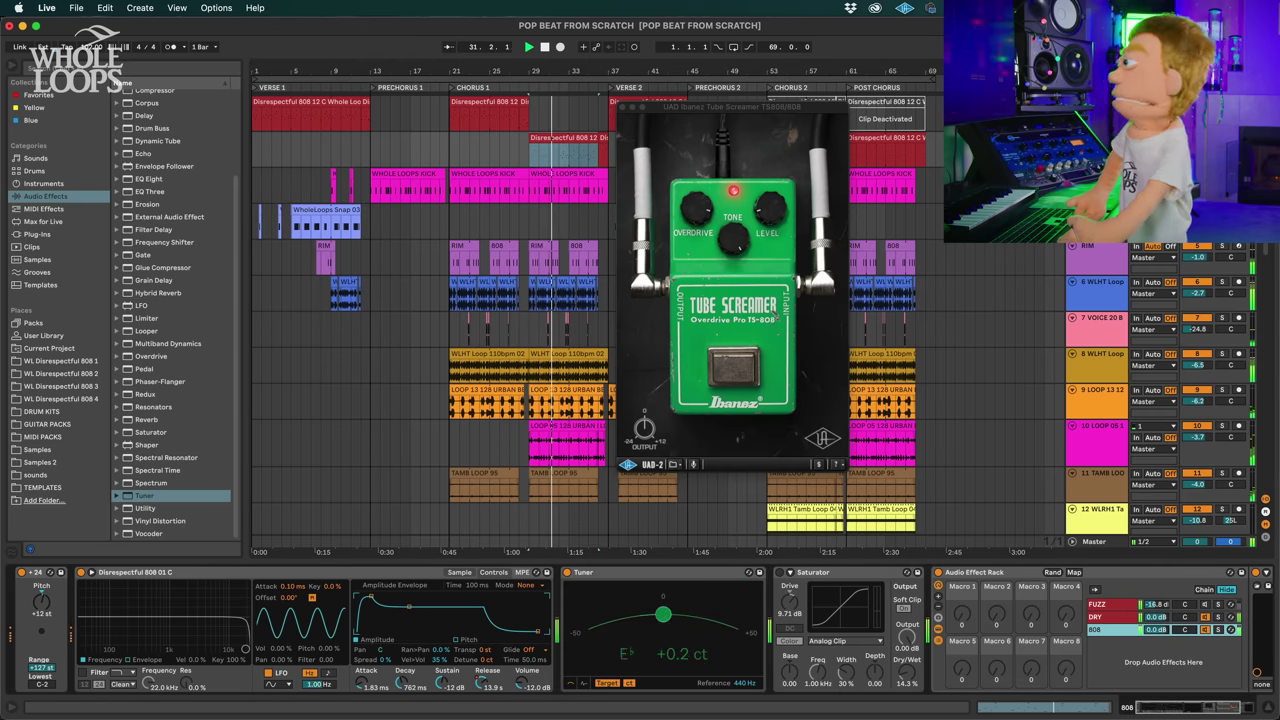
drag(1156, 630, 1138, 630)
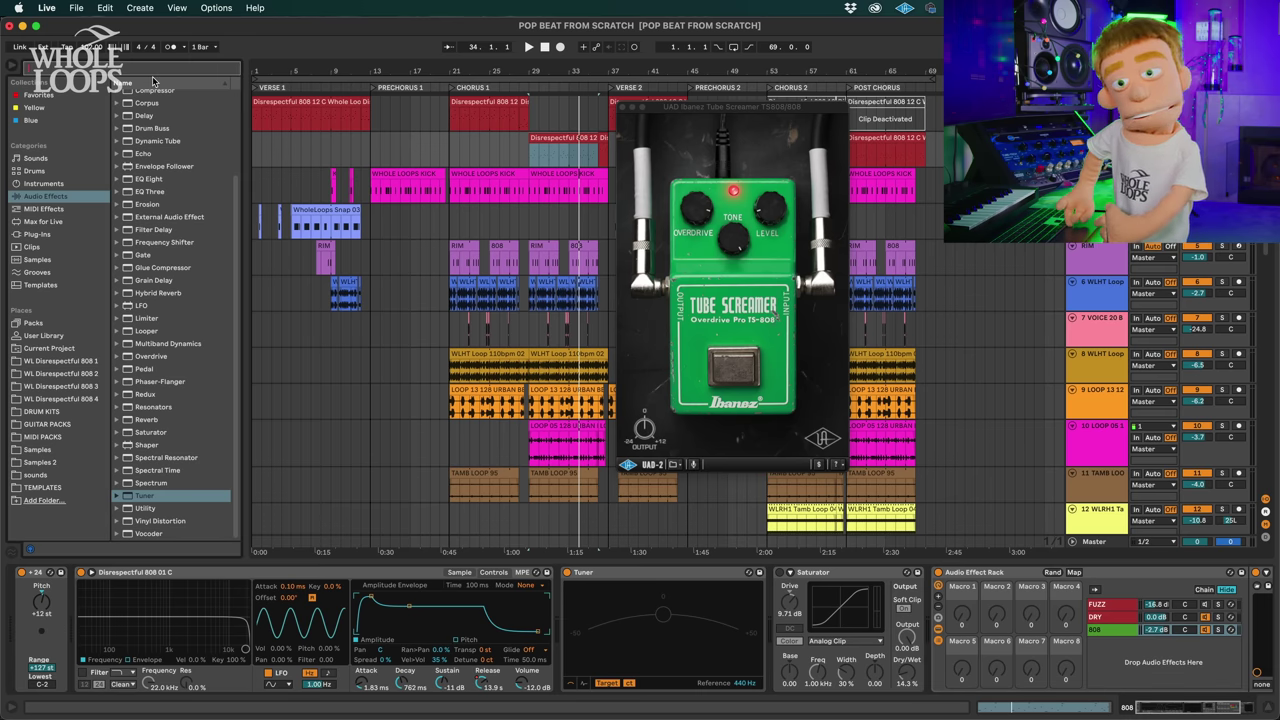
Step: Find Insight 2 in the browser and insert it between the Tuner and Saturator on the second 808 track
text(imag)
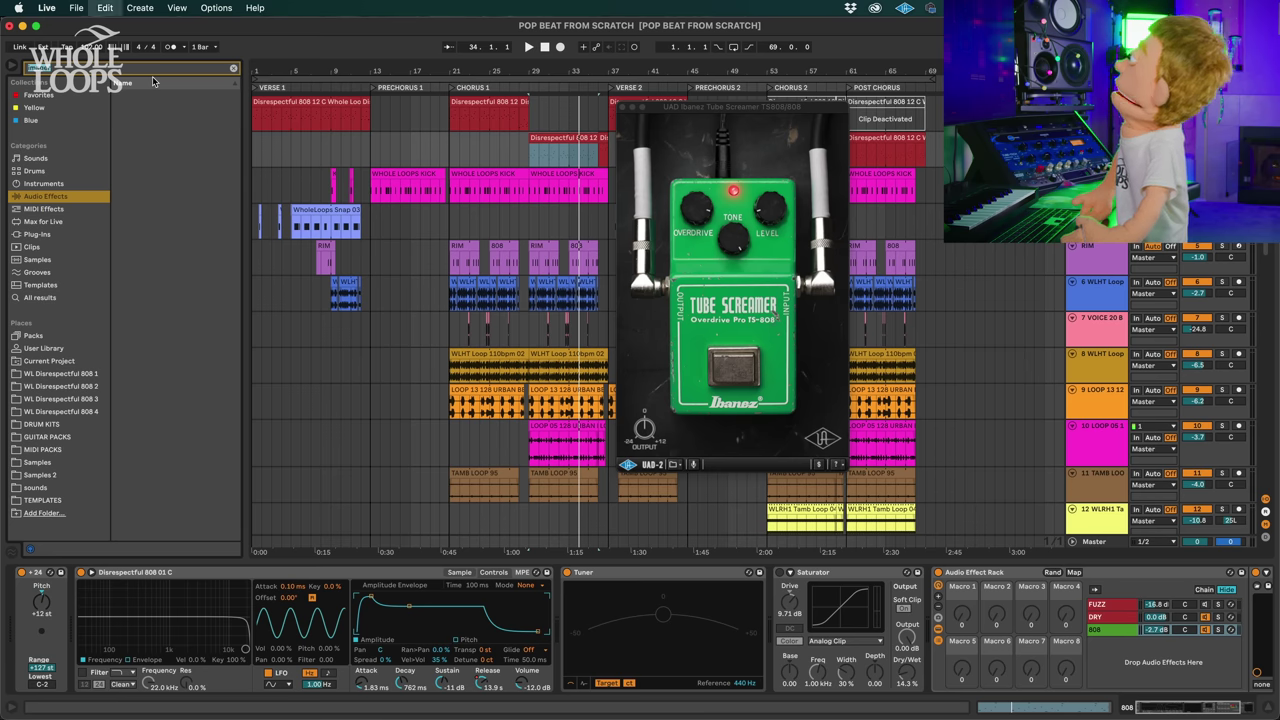
key(BackSpace)
key(BackSpace)
text(ag)
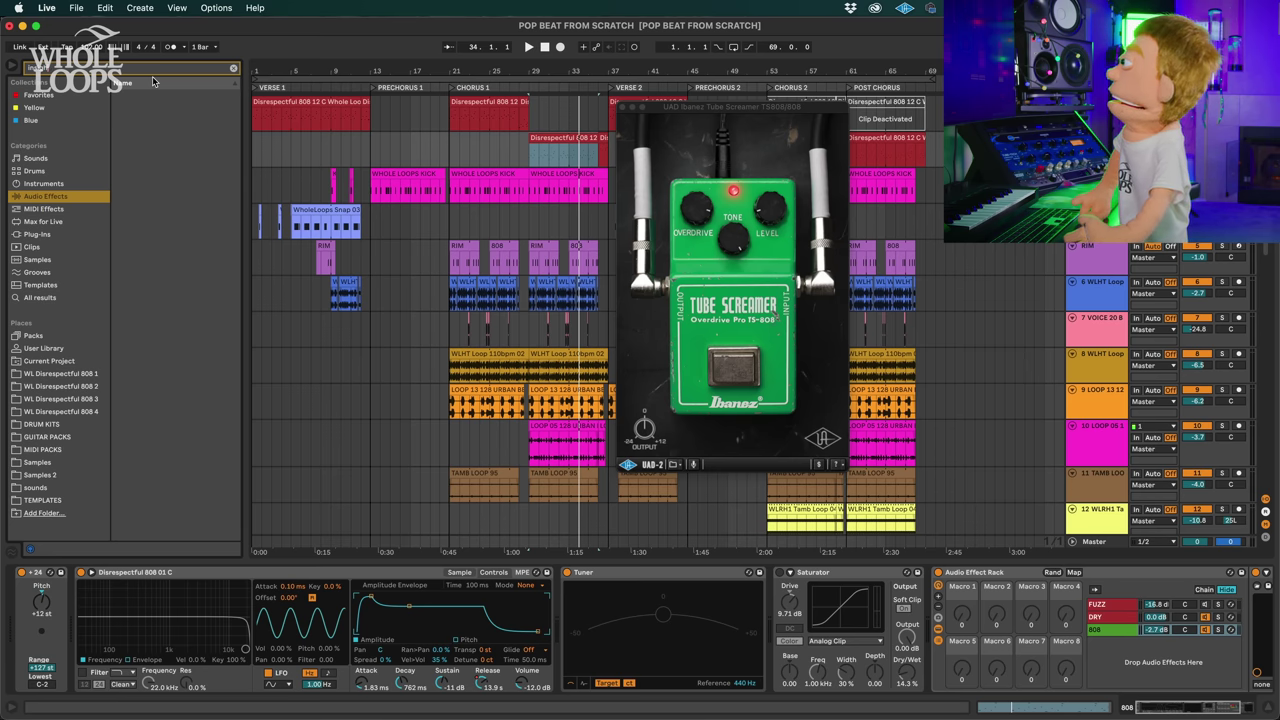
click(147, 134)
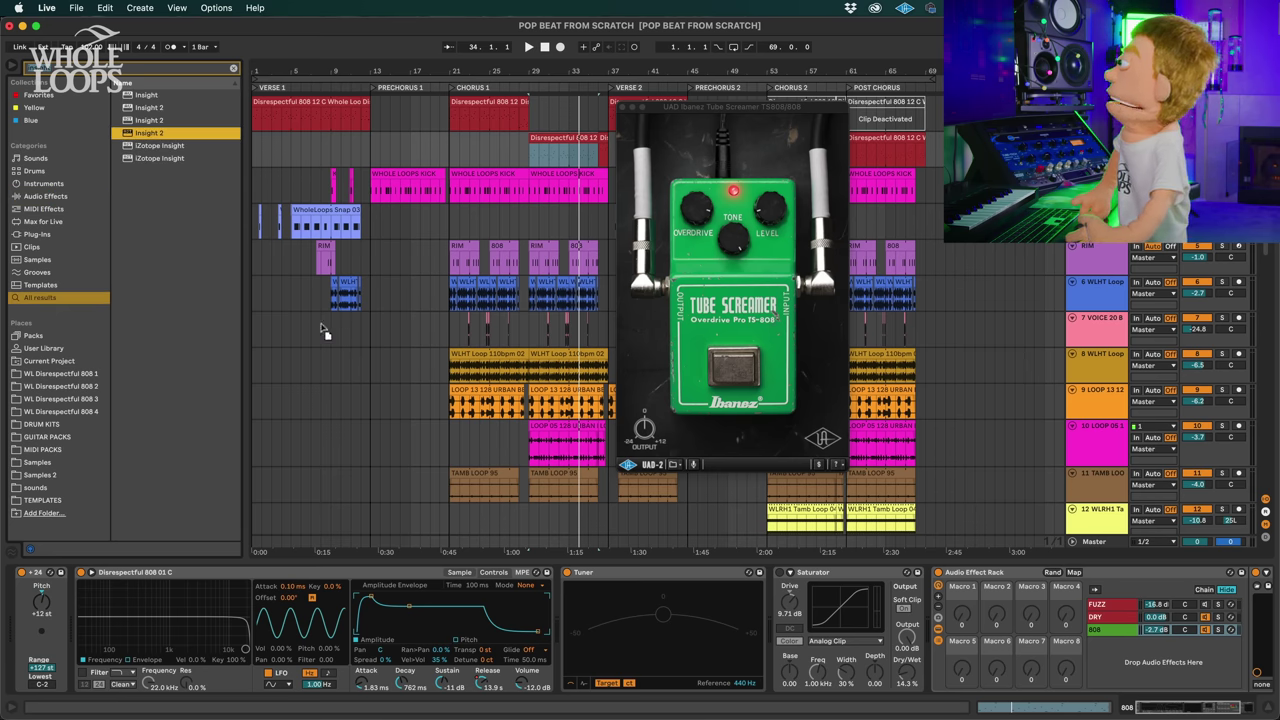
drag(581, 536, 752, 612)
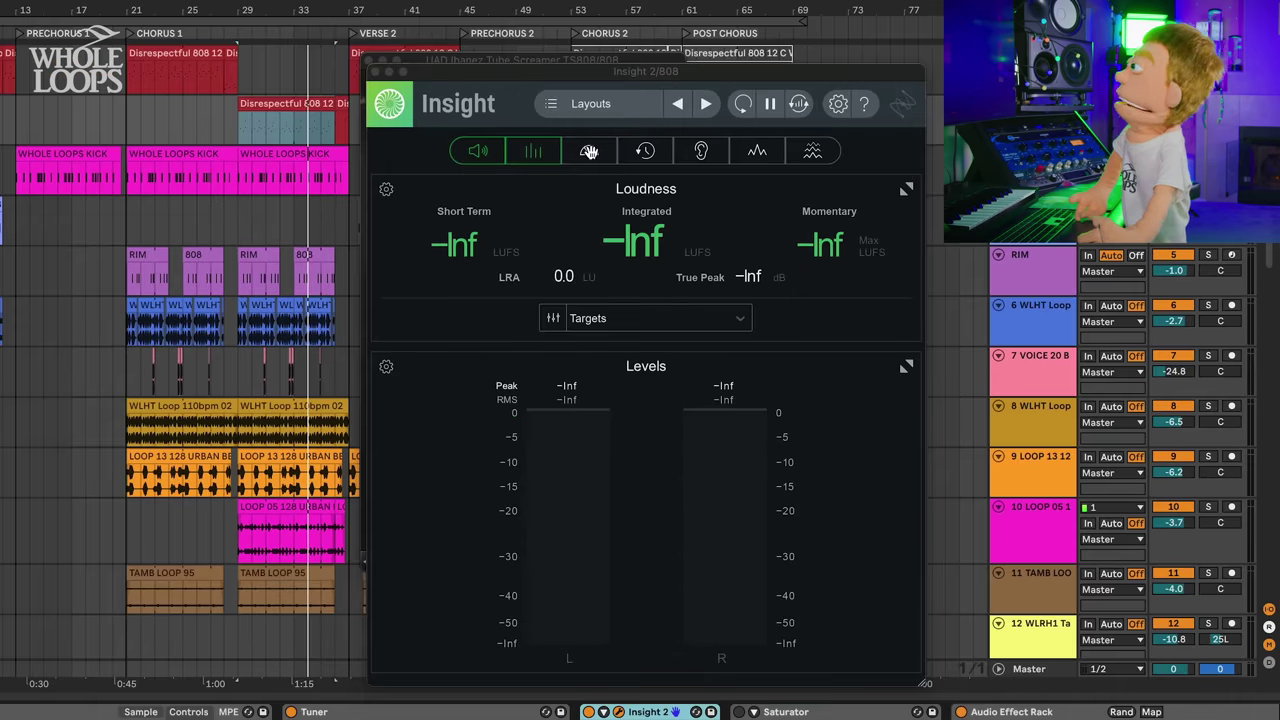
Step: Enable Insight's Sound Field module and hide Levels and Loudness while the chorus 808 plays
click(780, 172)
key(space)
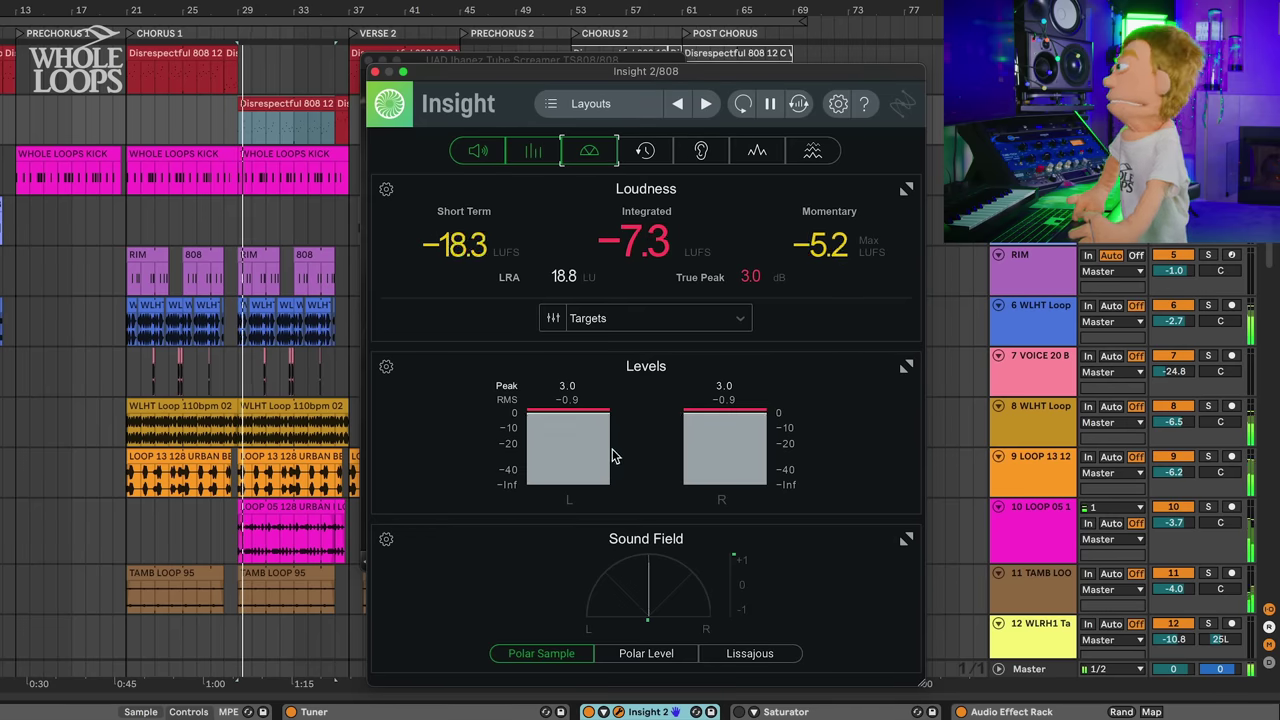
click(522, 153)
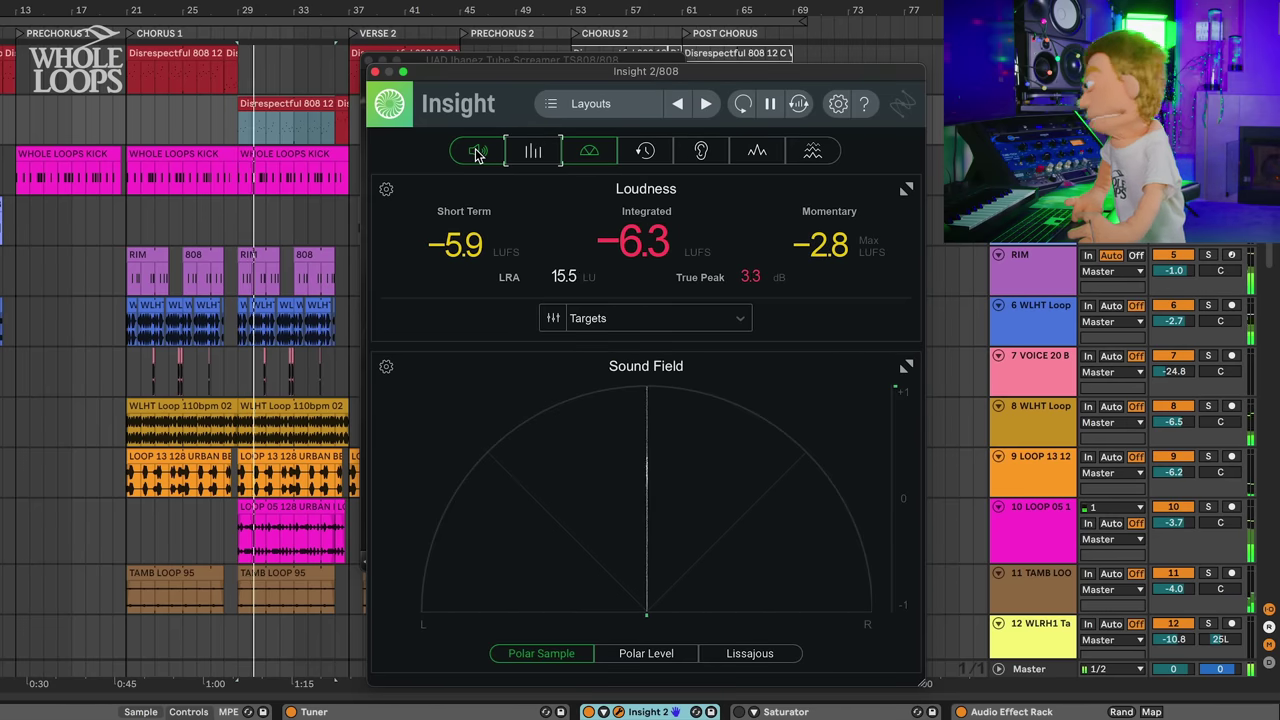
click(478, 152)
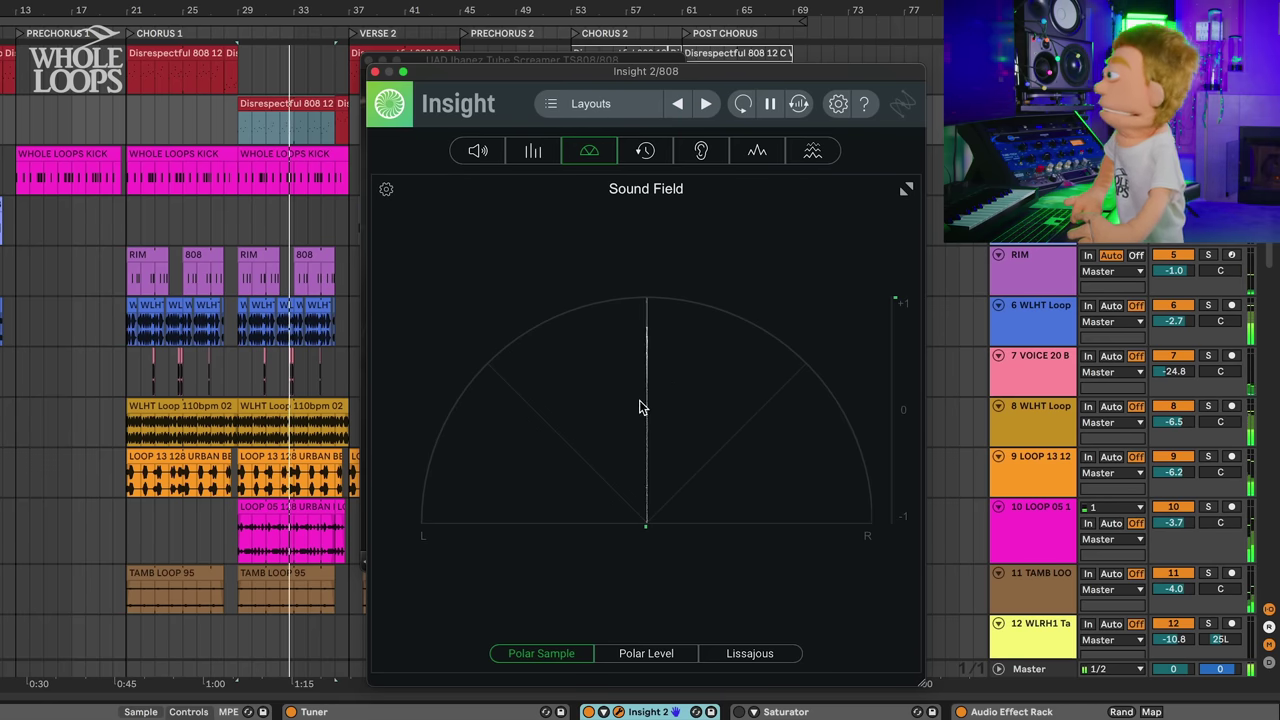
Step: Copy Insight 2 to the first 808 track after the Tuner and check that 808's stereo image during playback
click(674, 714)
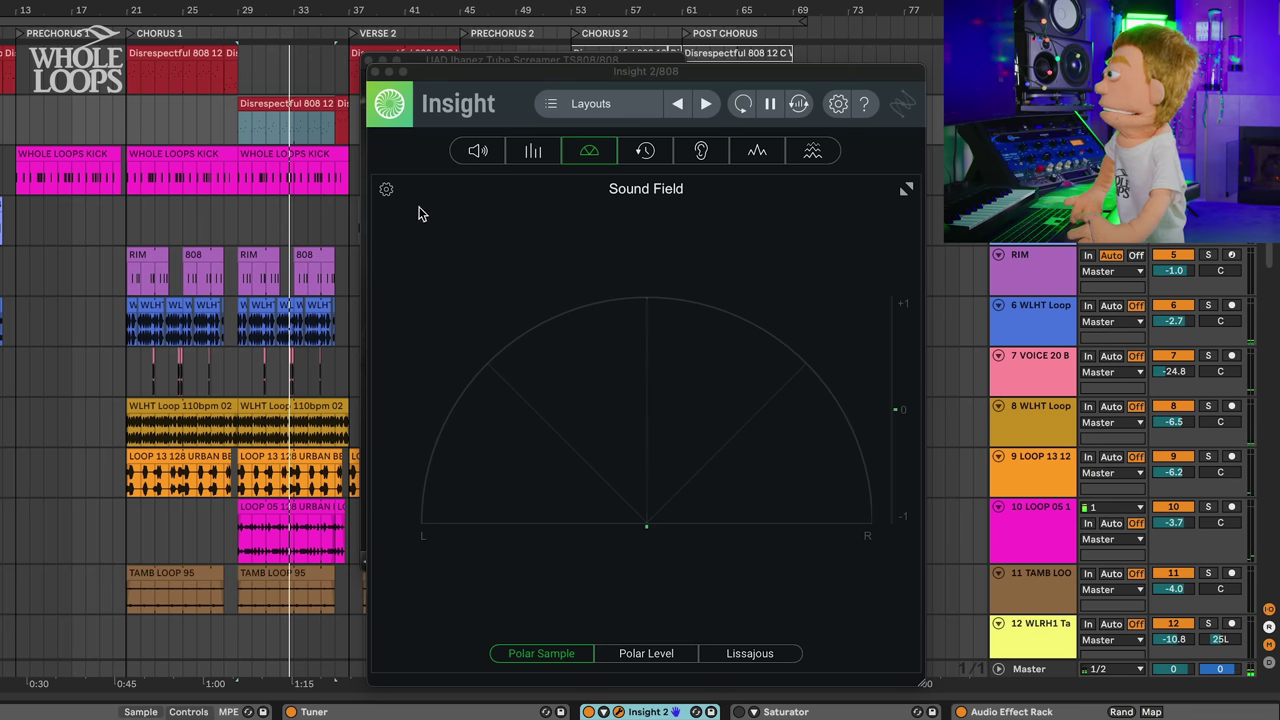
click(264, 76)
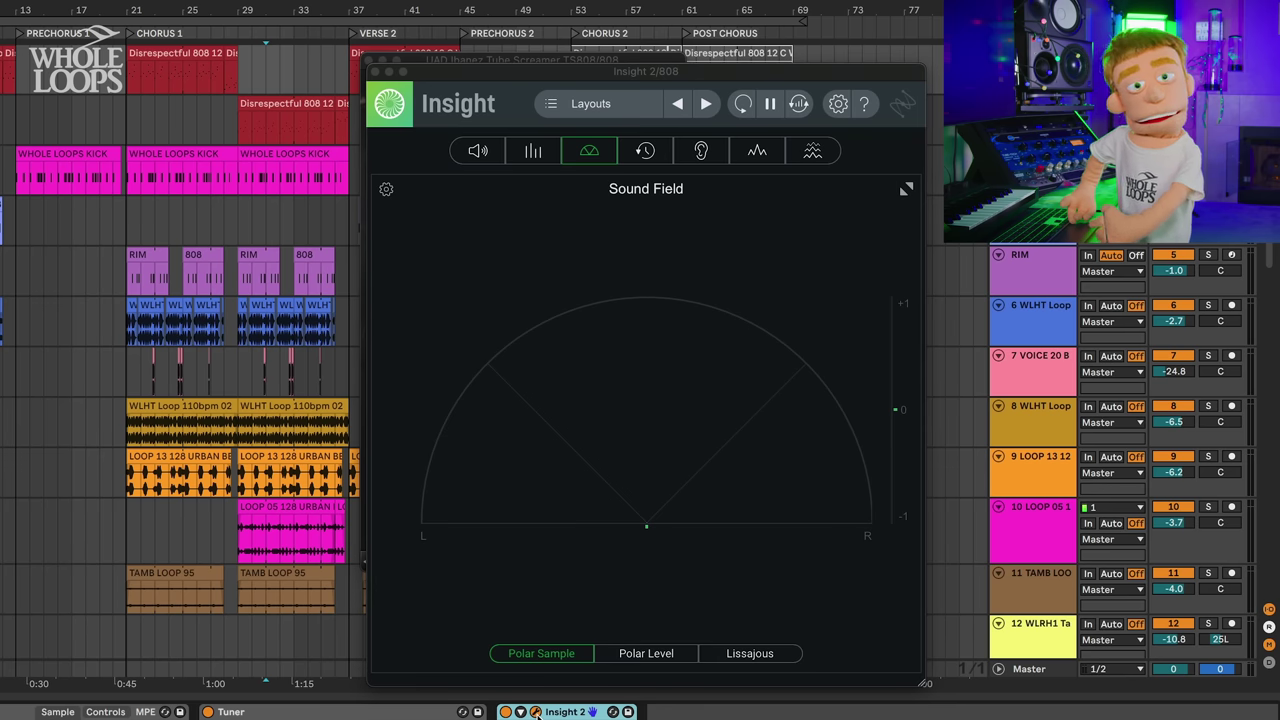
key(space)
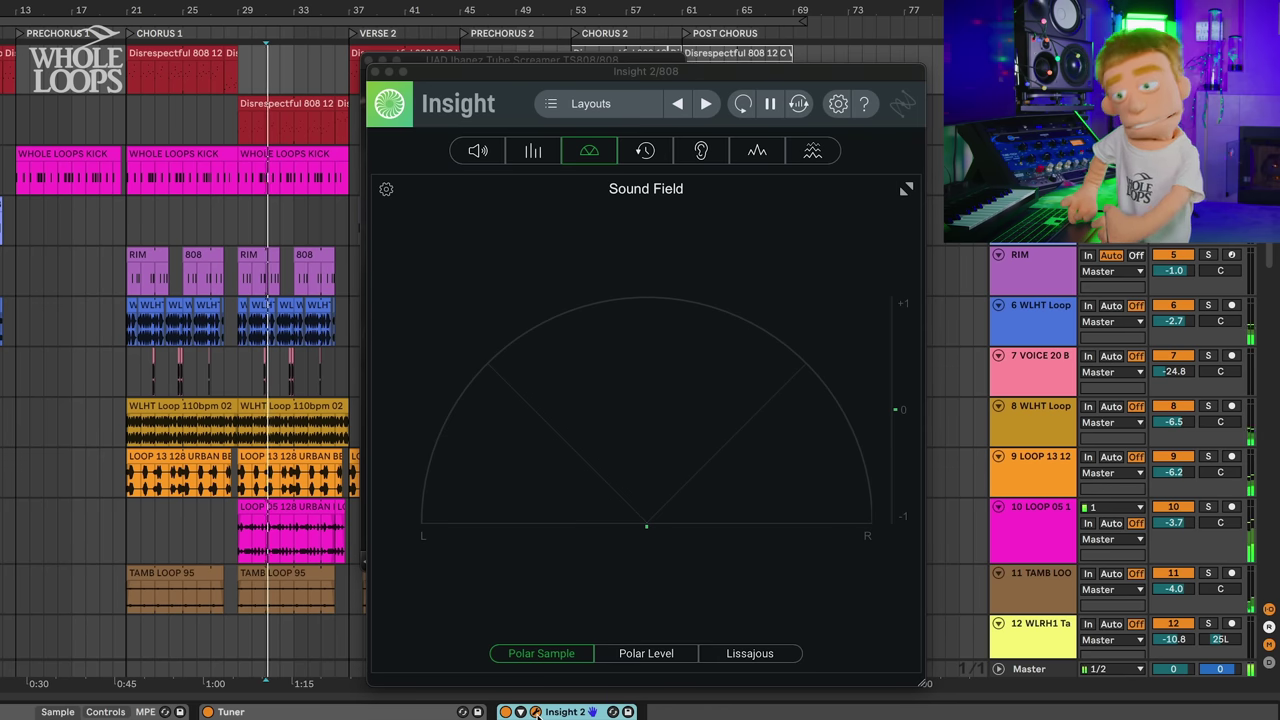
click(173, 55)
key(space)
key(space)
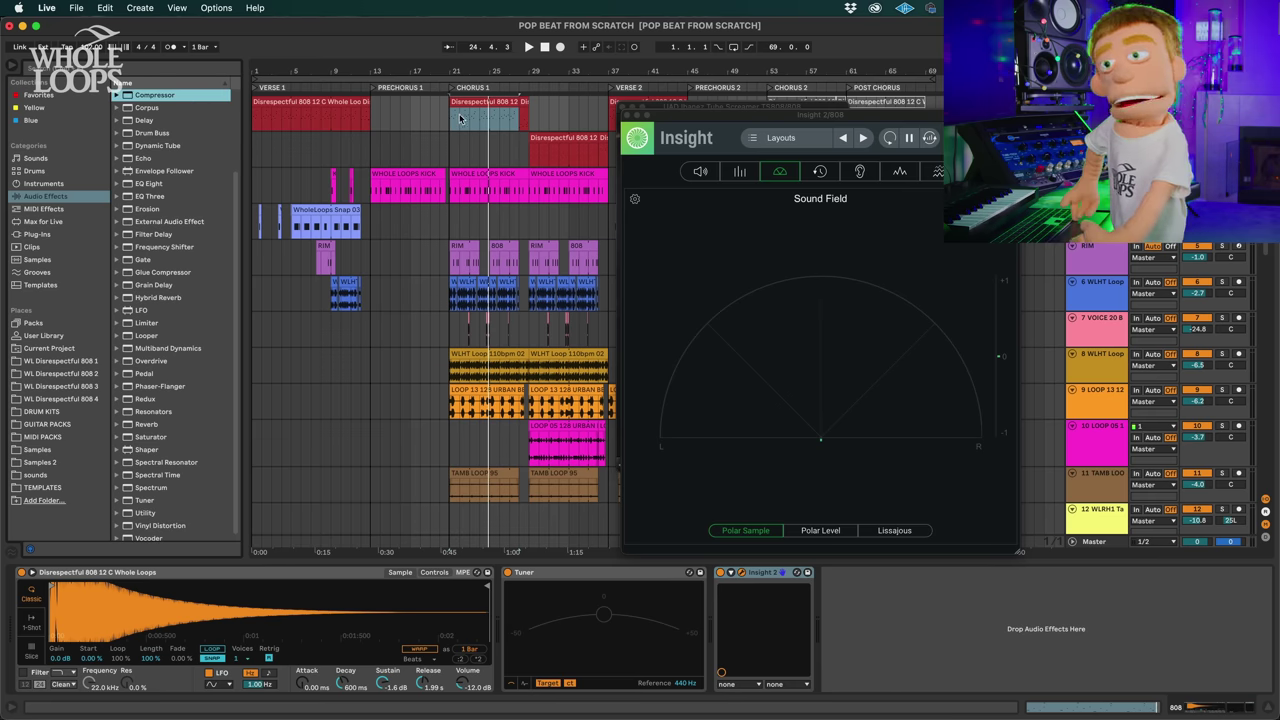
Step: Place a Compressor before the Tuner on the first 808 track and set its sidechain input to KICK
drag(459, 118, 460, 119)
drag(875, 577, 547, 580)
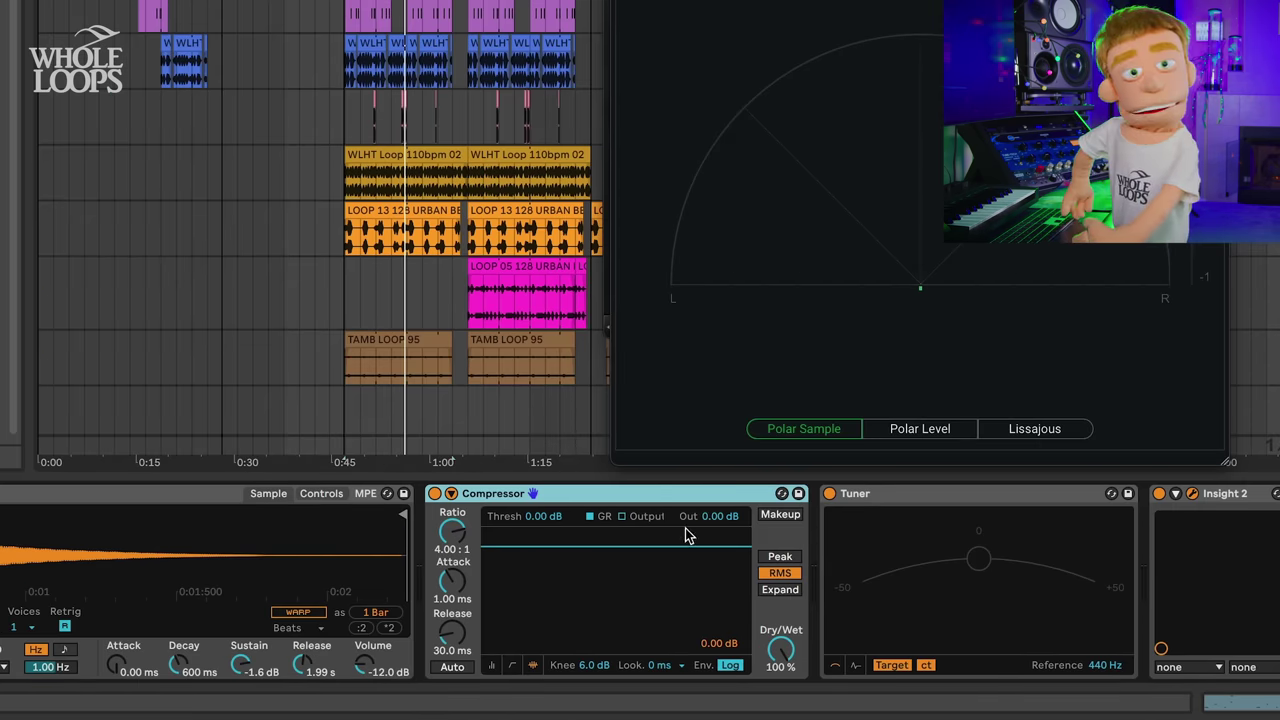
click(452, 494)
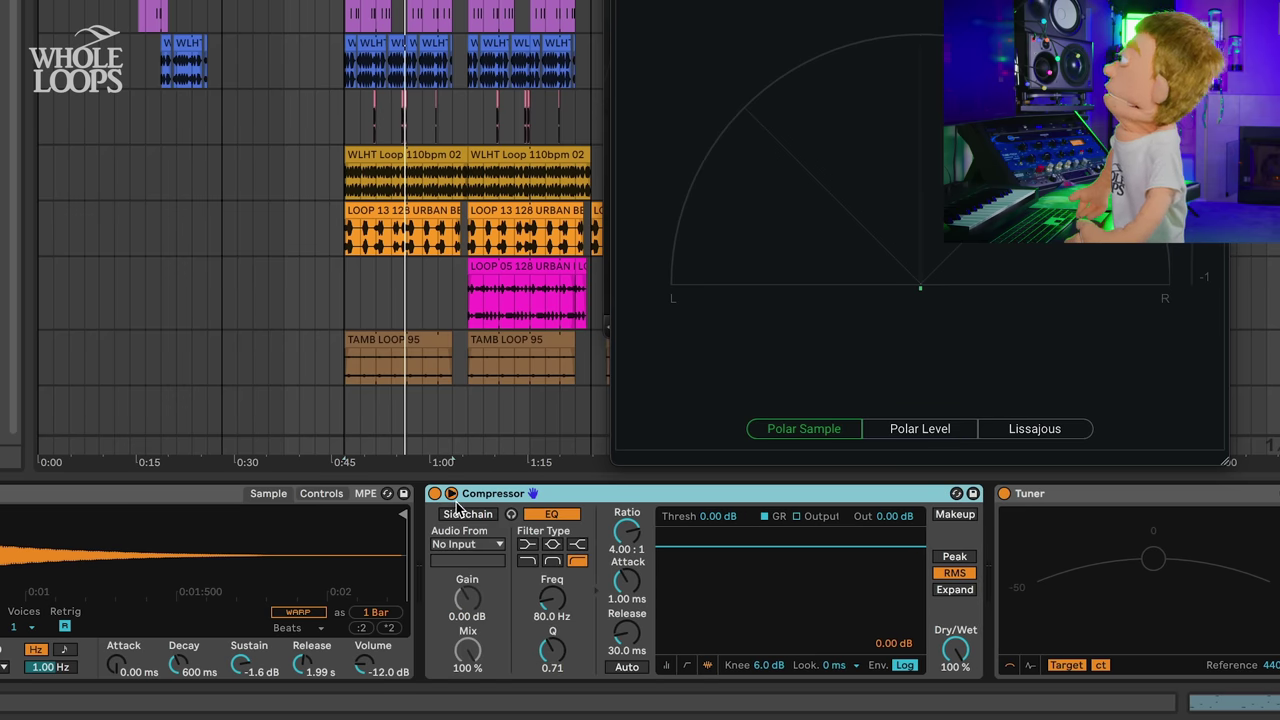
click(484, 545)
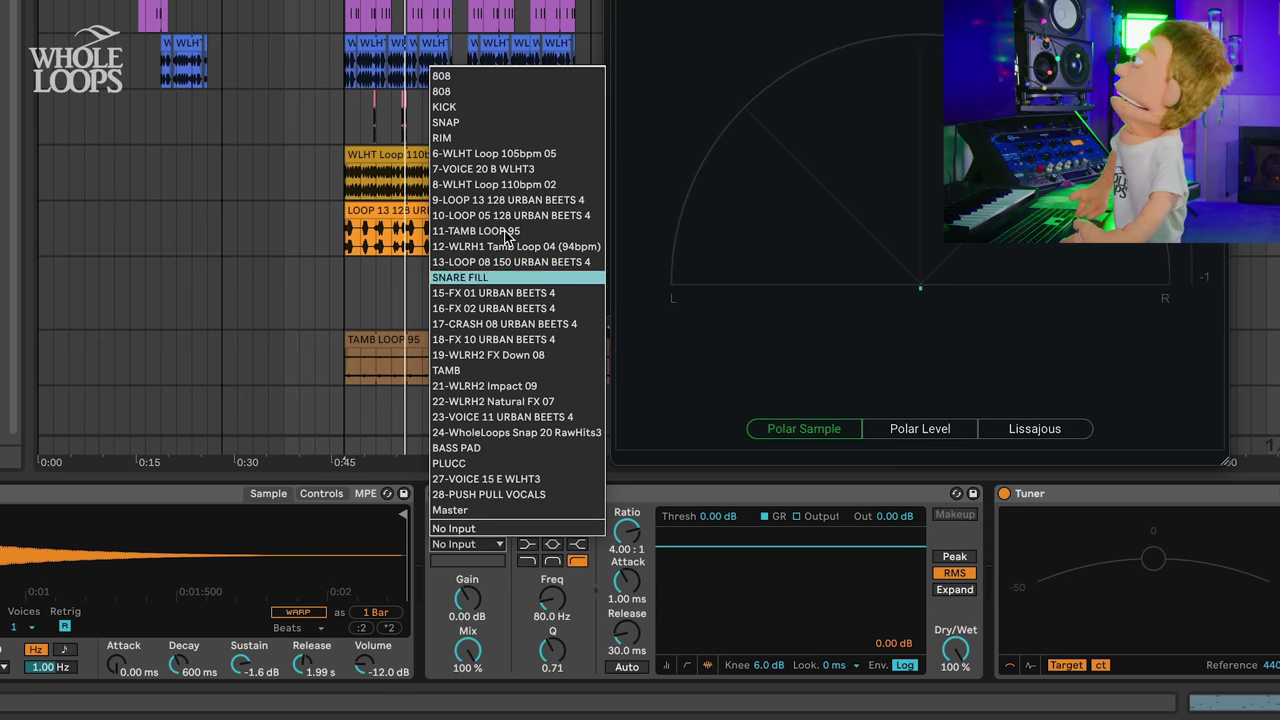
click(463, 107)
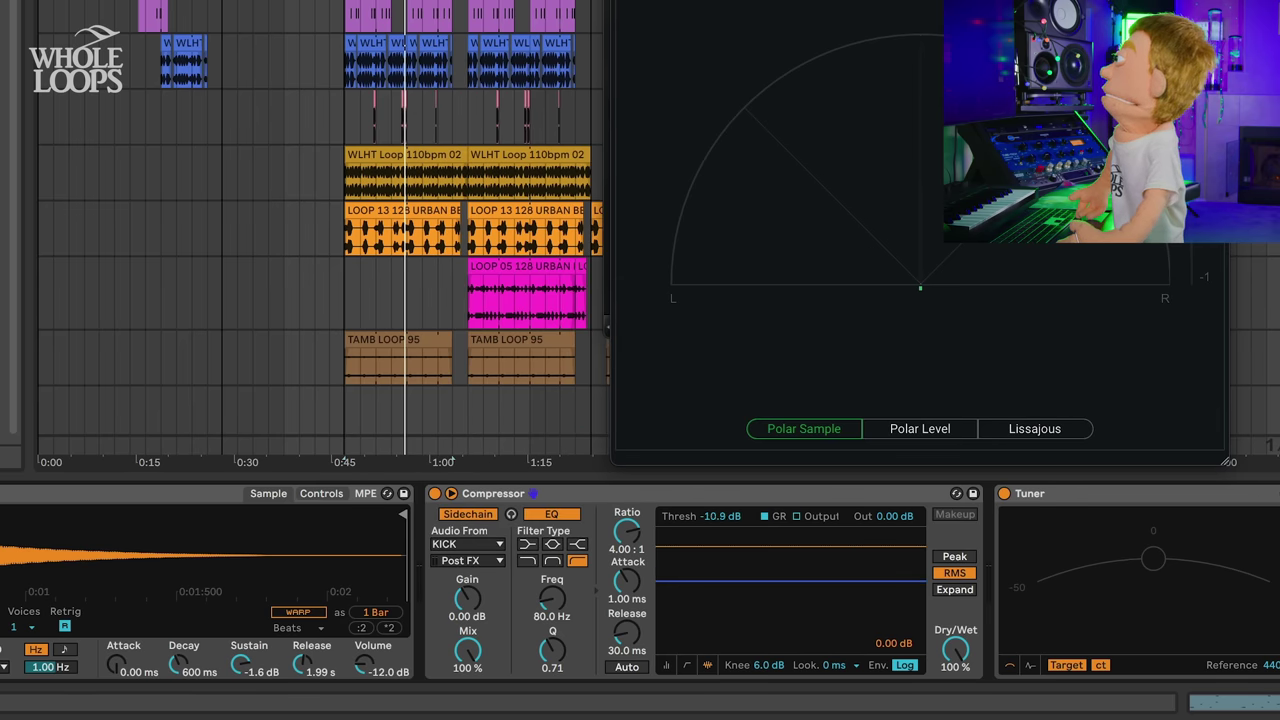
Step: Set the Compressor's threshold to -17.4 dB during playback and its sidechain EQ frequency to 46.8 Hz
key(space)
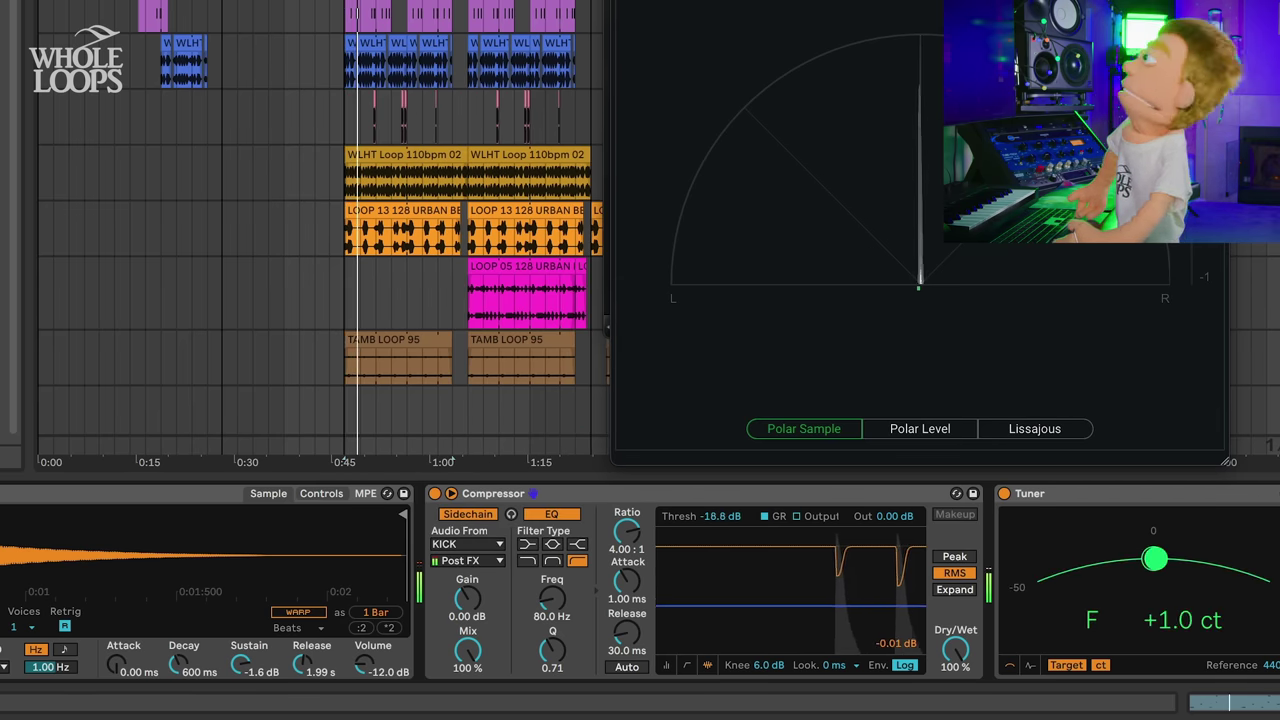
drag(790, 605, 790, 627)
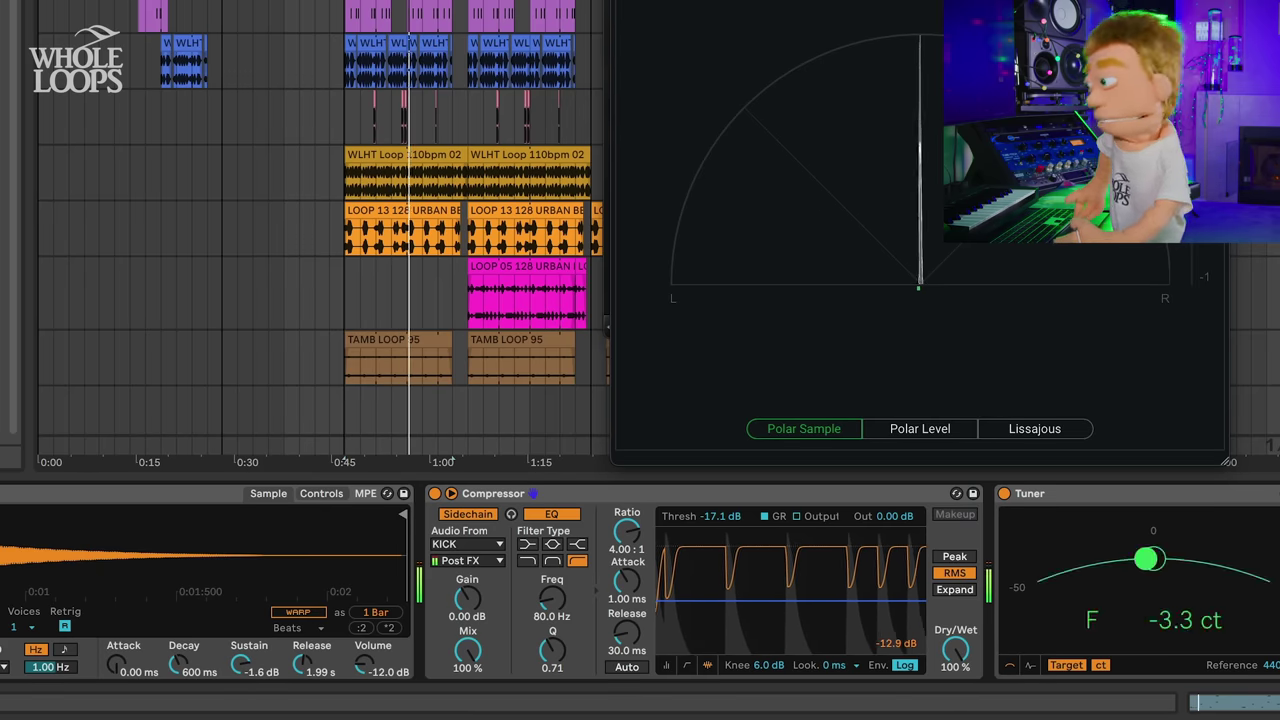
drag(701, 600, 701, 602)
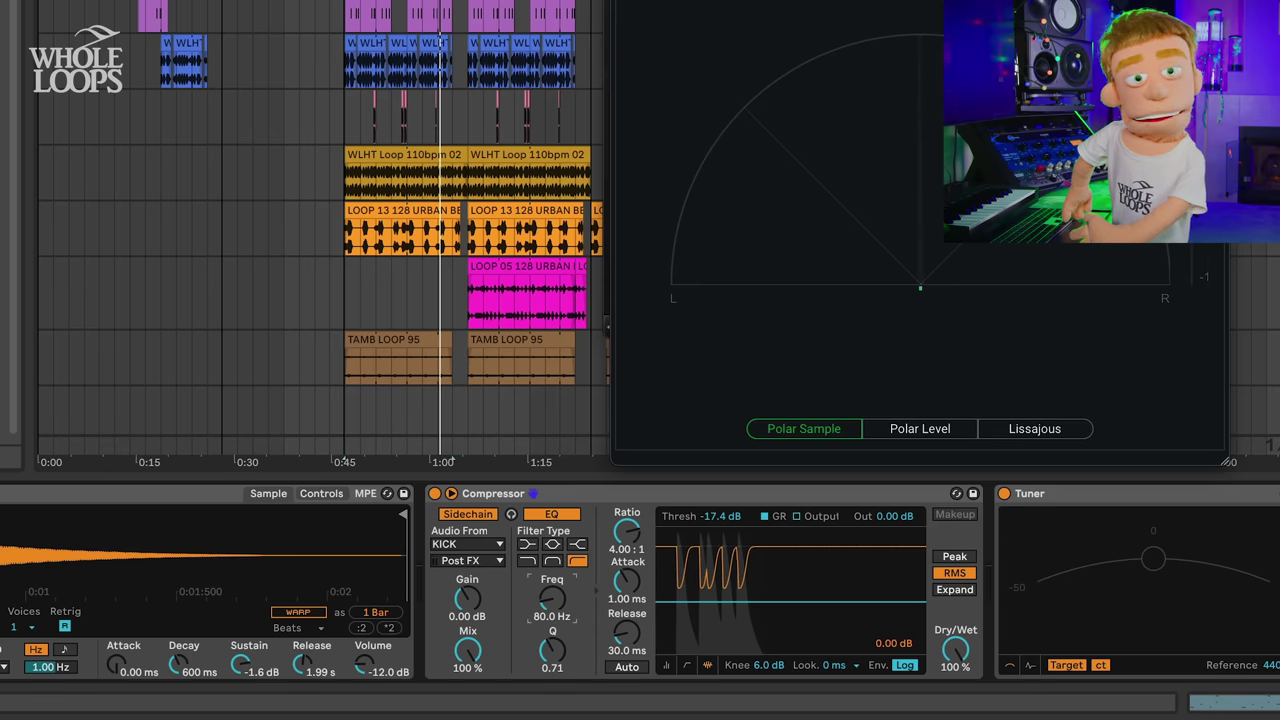
key(space)
drag(552, 598, 557, 634)
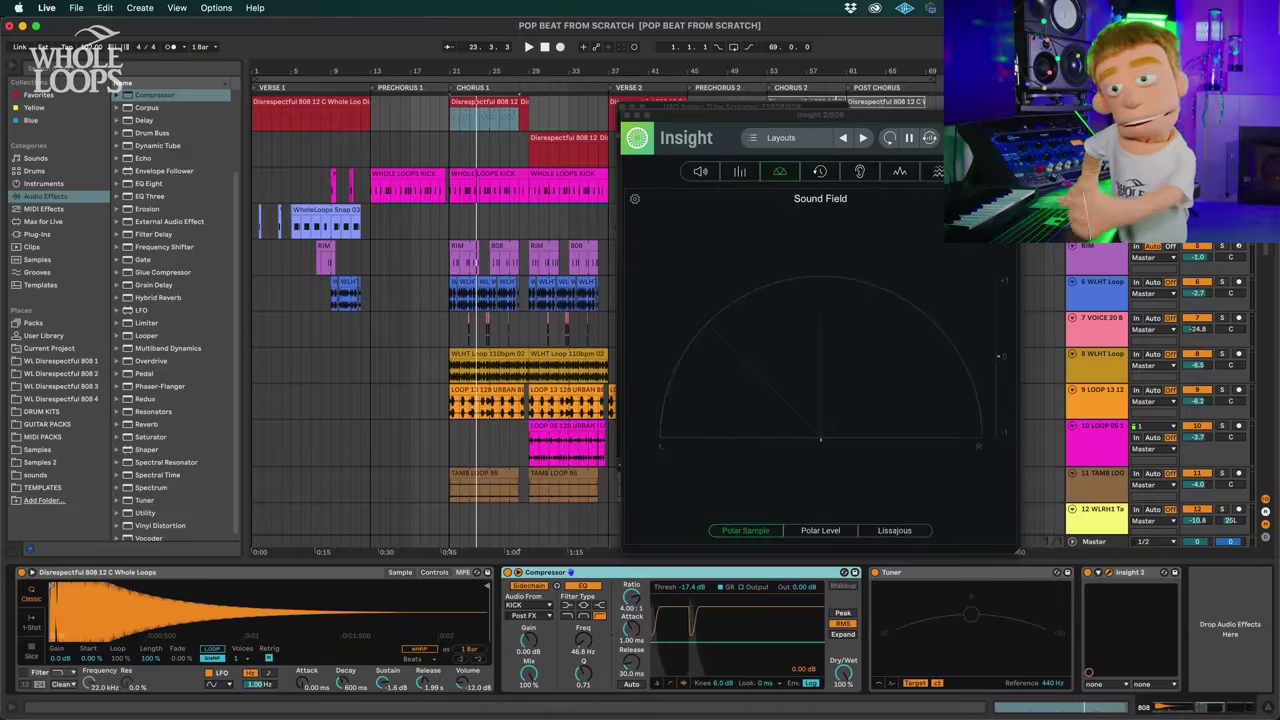
Step: Paste the kick-sidechained Compressor at the end of the second 808 track's device chain
click(1096, 140)
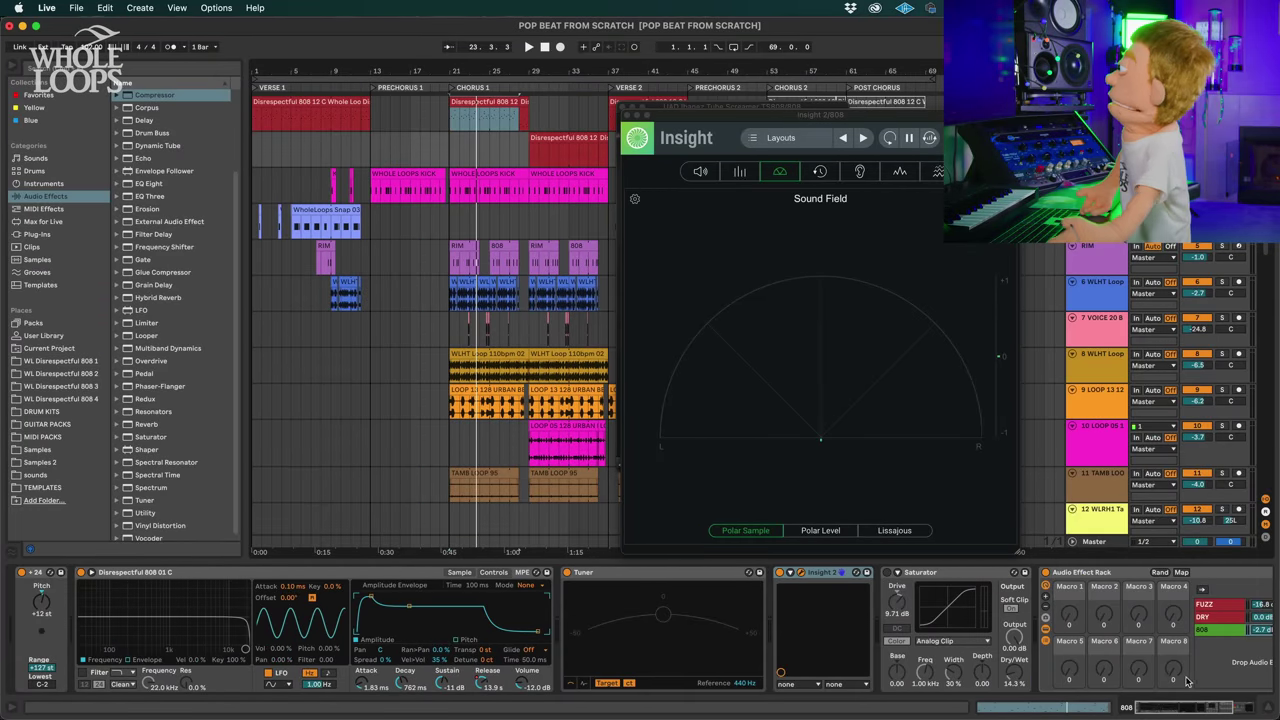
drag(1189, 706, 1240, 706)
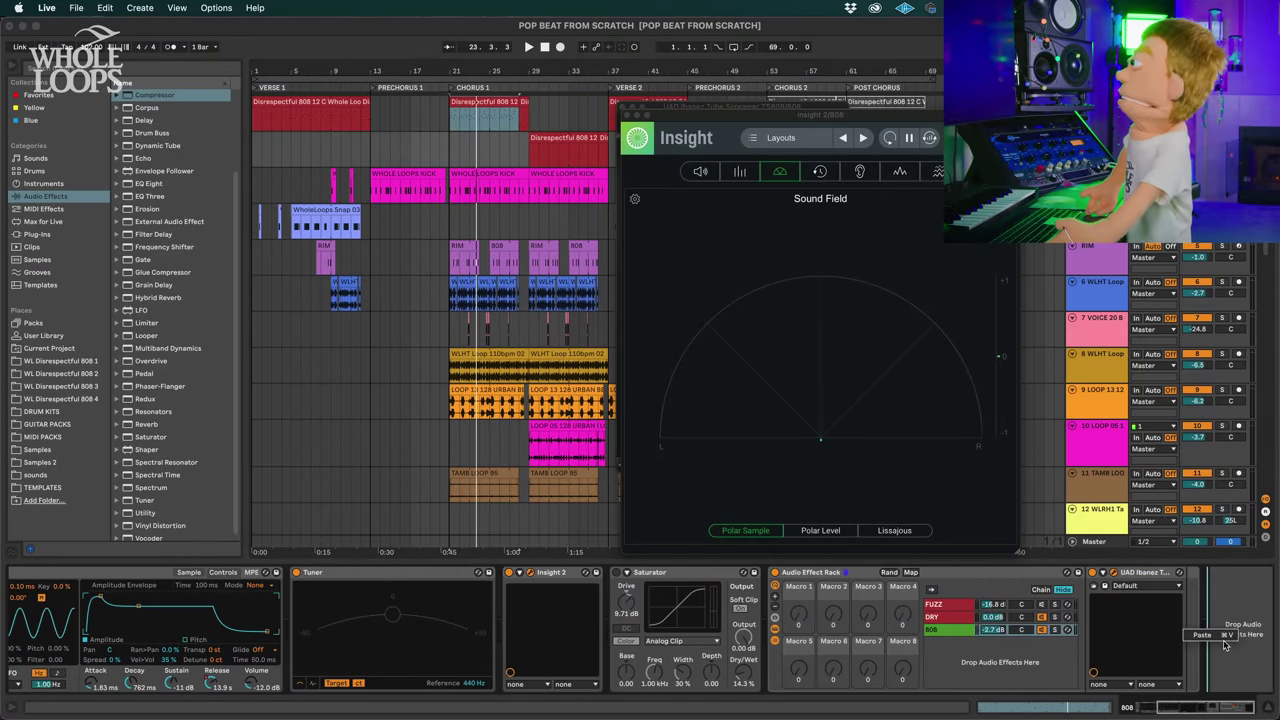
click(1215, 636)
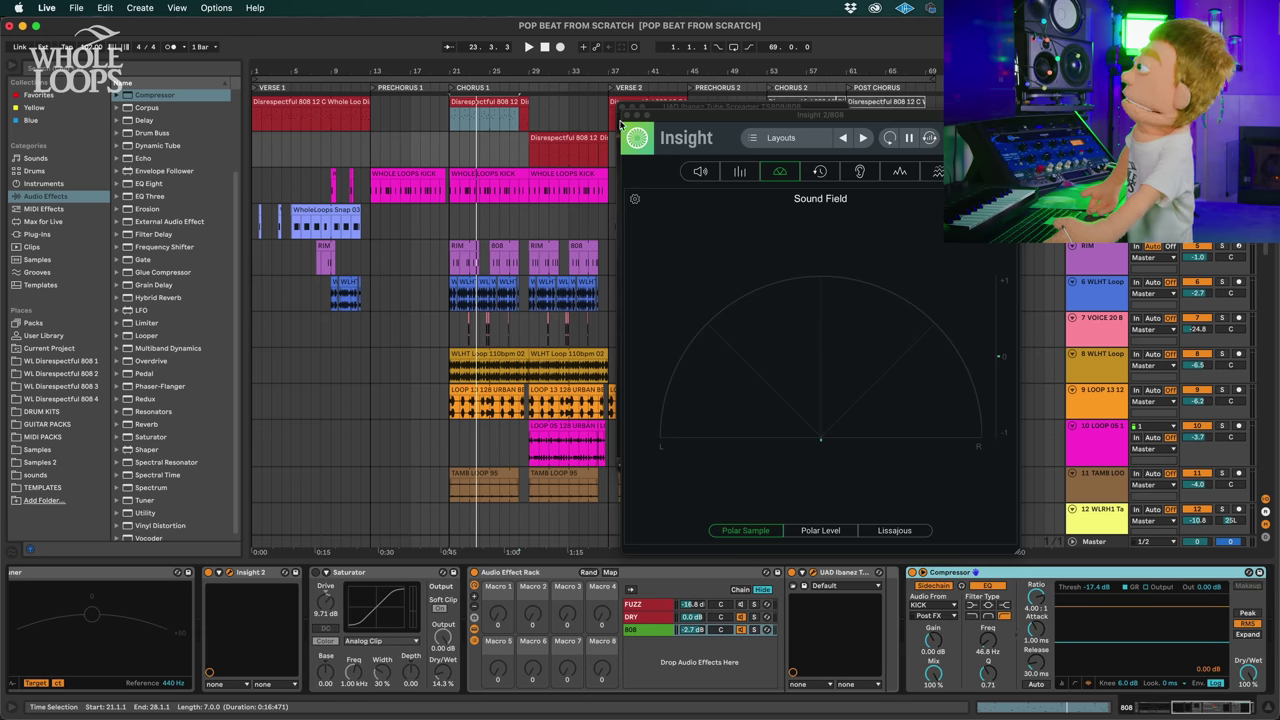
Step: Audition the sidechained 808 from bar 29 and lower the rack's 808 chain volume to -10.0 dB
click(563, 138)
key(space)
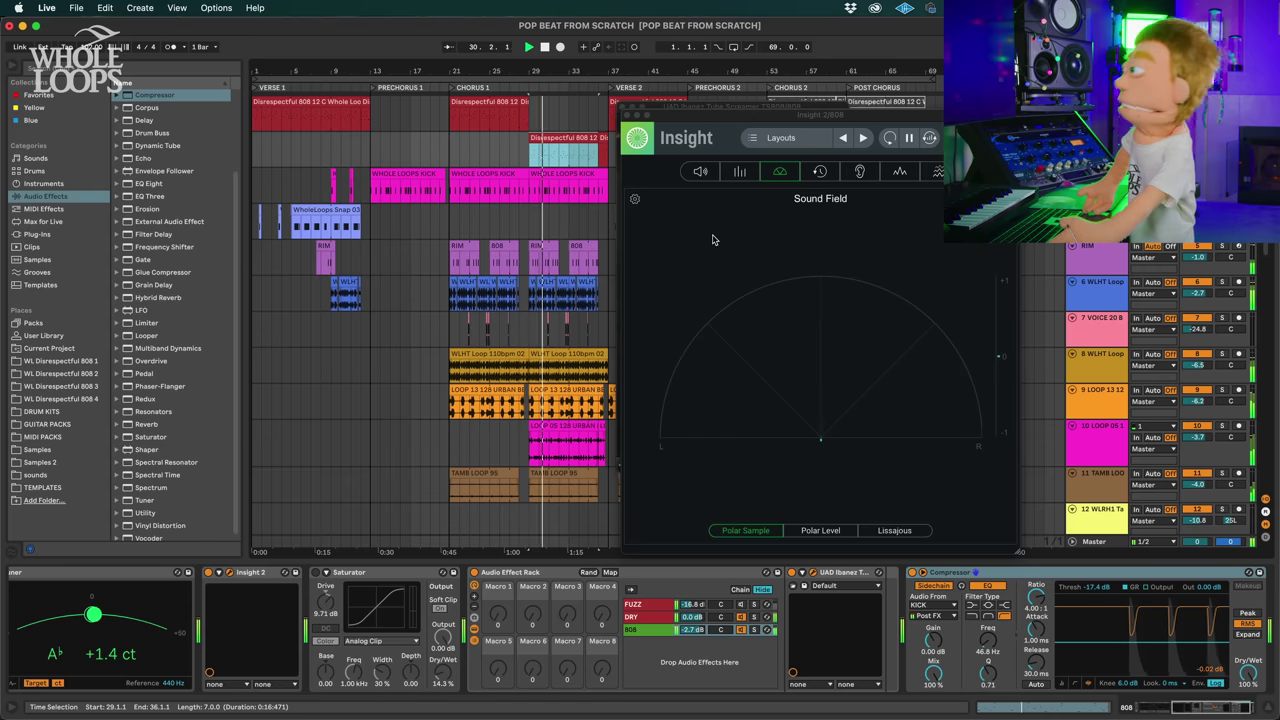
mouse_move(692, 629)
mouse_down()
mouse_move(692, 660)
mouse_move(693, 634)
mouse_up()
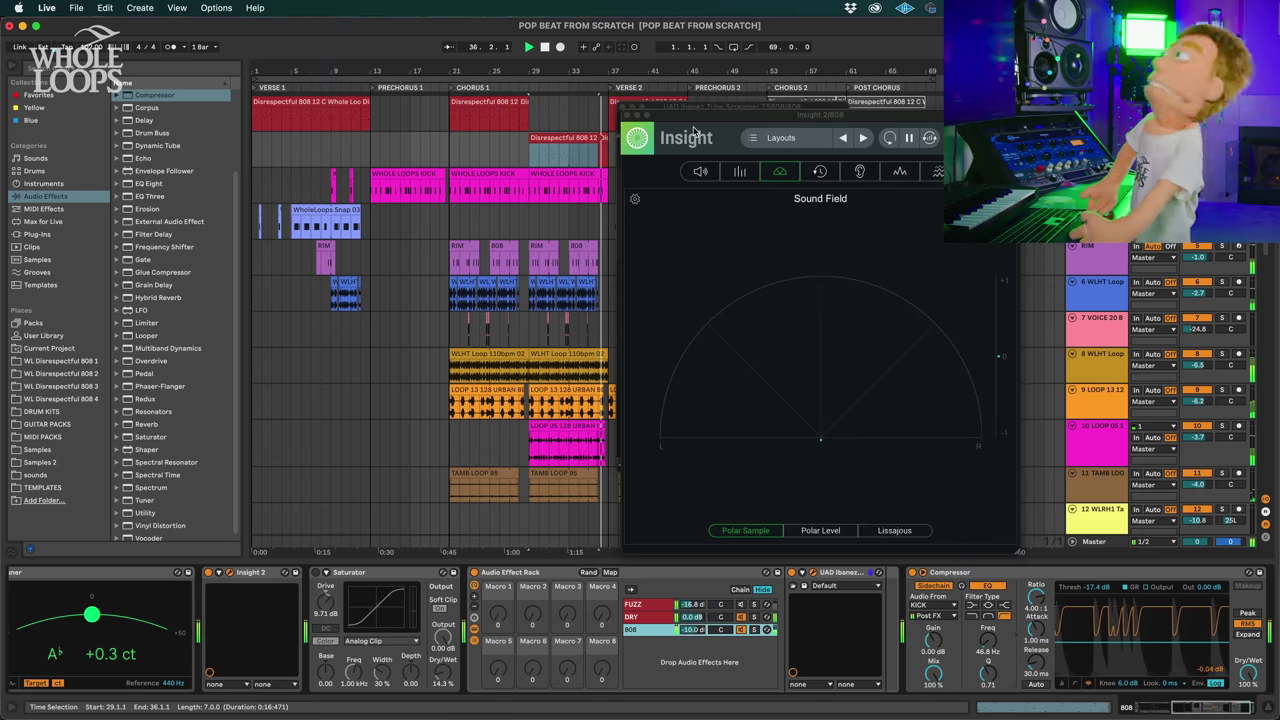
key(space)
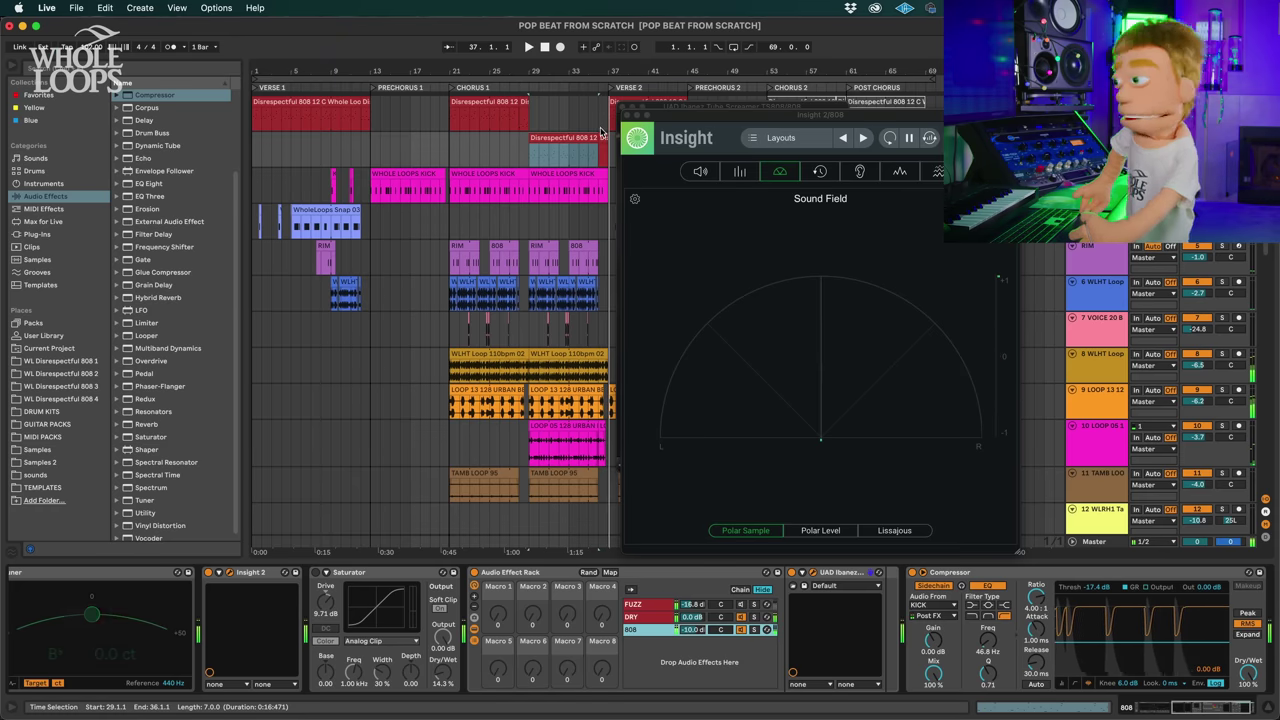
Step: Show the notes of the 808 clip at bar 29 and close the Insight and Tube Screamer windows
key(shift+Tab)
click(621, 106)
click(626, 116)
click(622, 108)
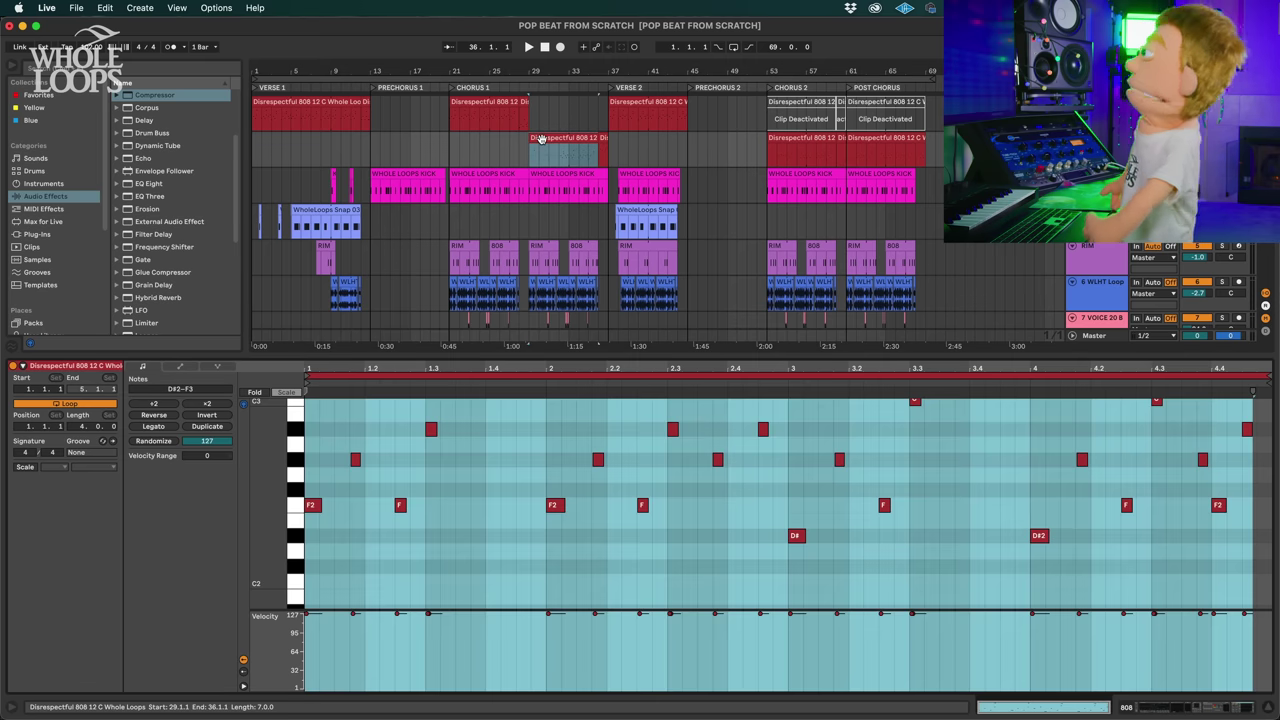
Step: Select all notes in the 808 clip and extend them with Legato
click(320, 506)
key(super+a)
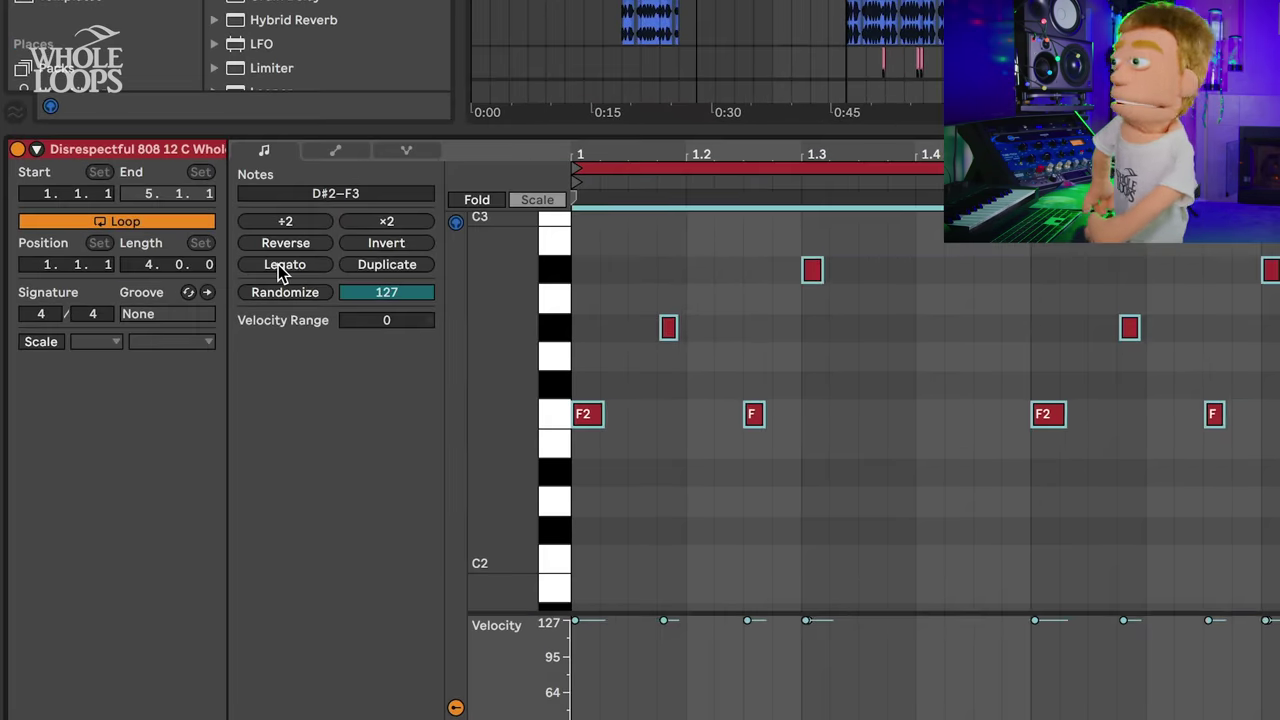
click(153, 426)
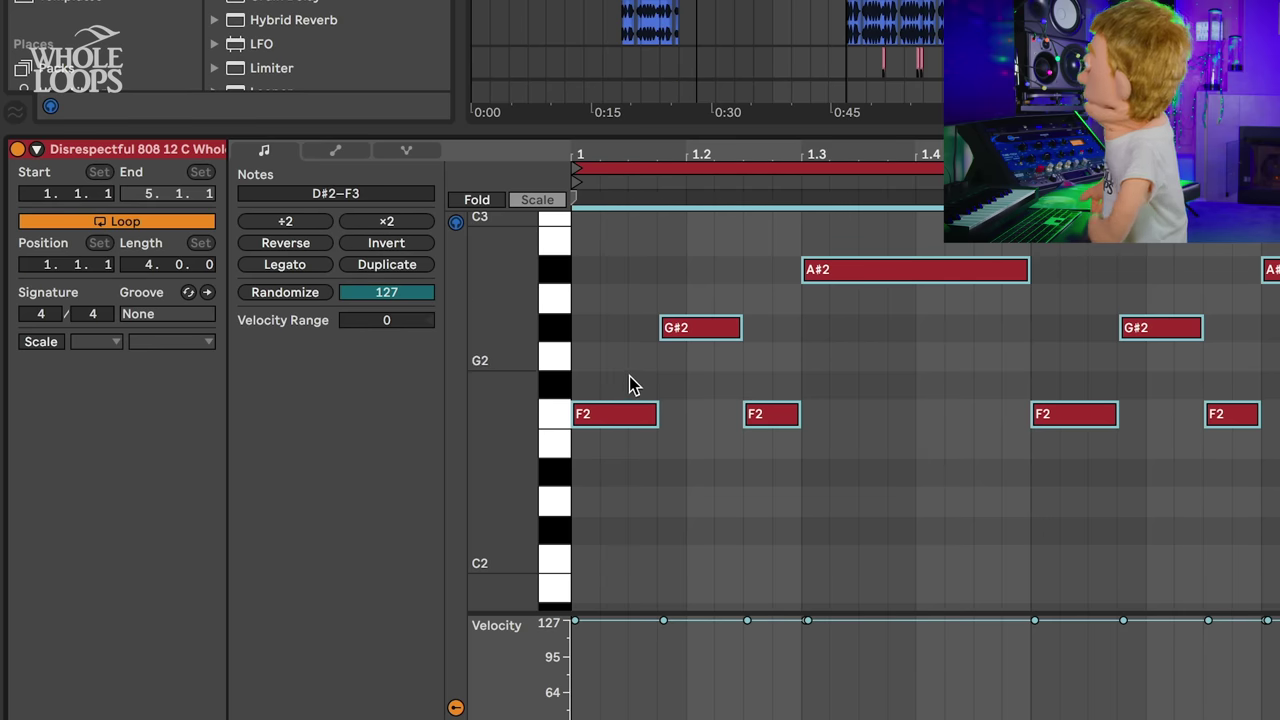
Step: Show the 808 clip's note expression lanes and select the first F2 note for a closer view
click(398, 152)
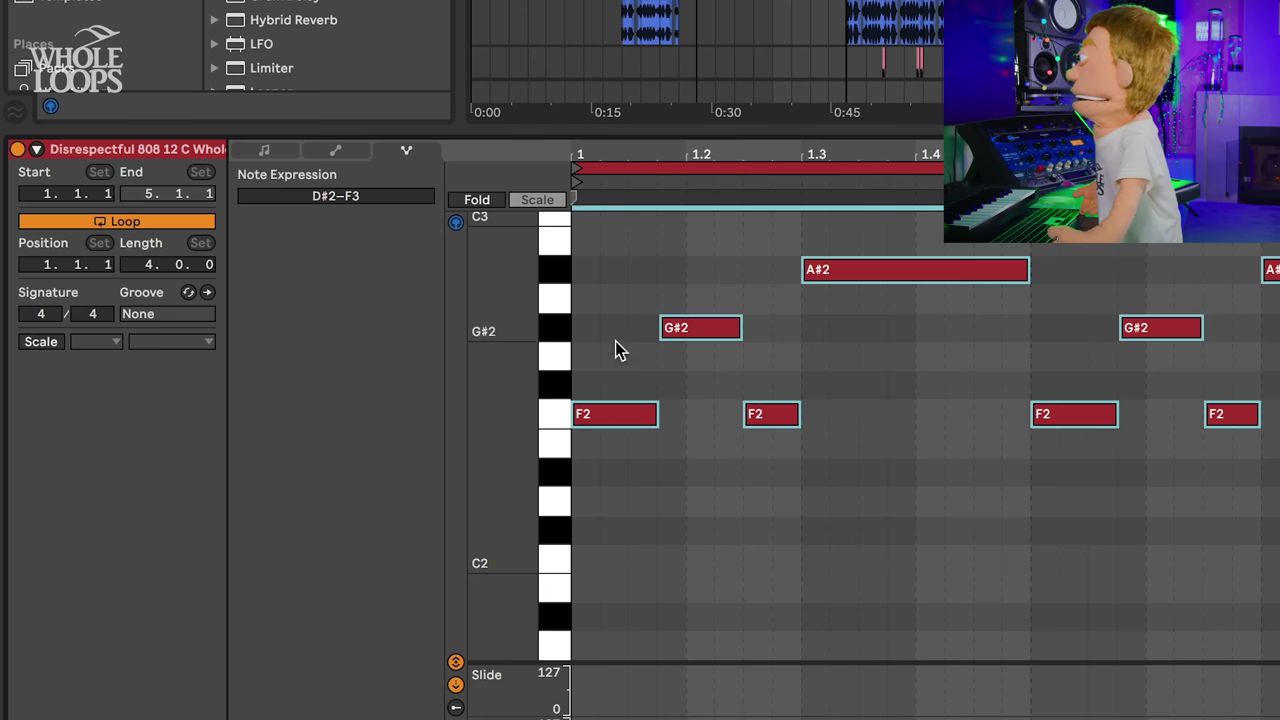
click(598, 414)
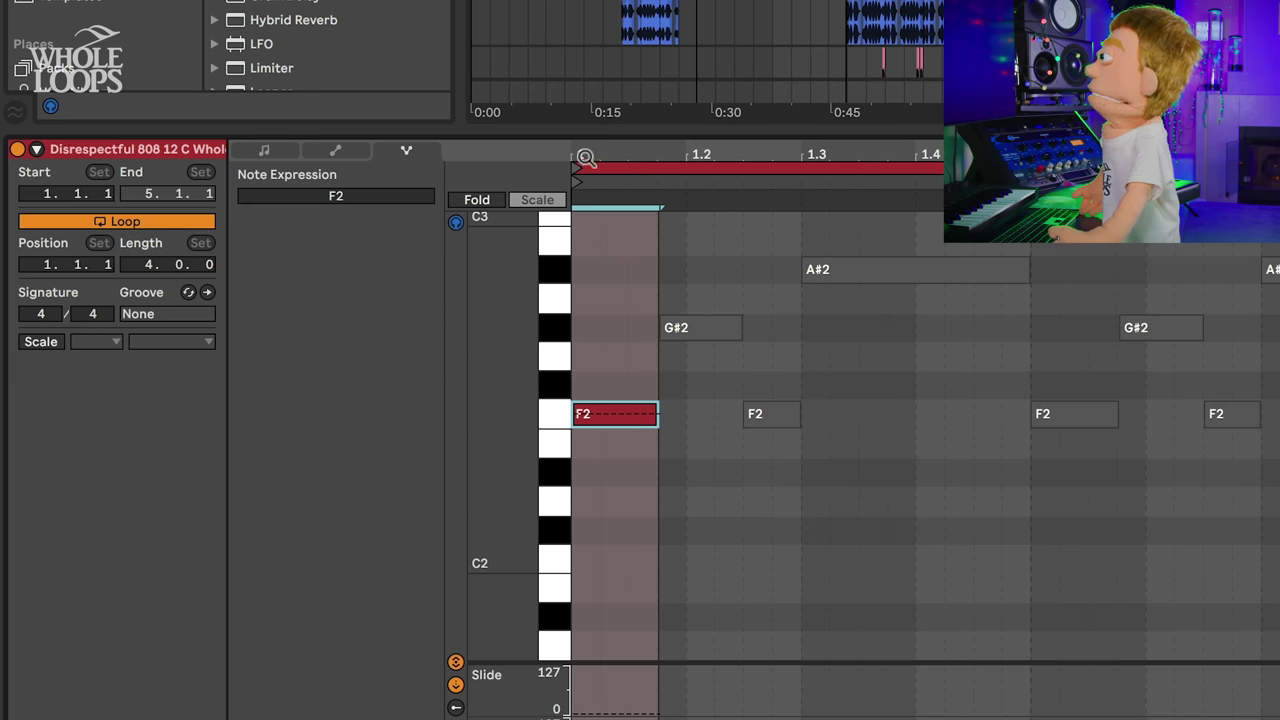
drag(574, 154, 571, 191)
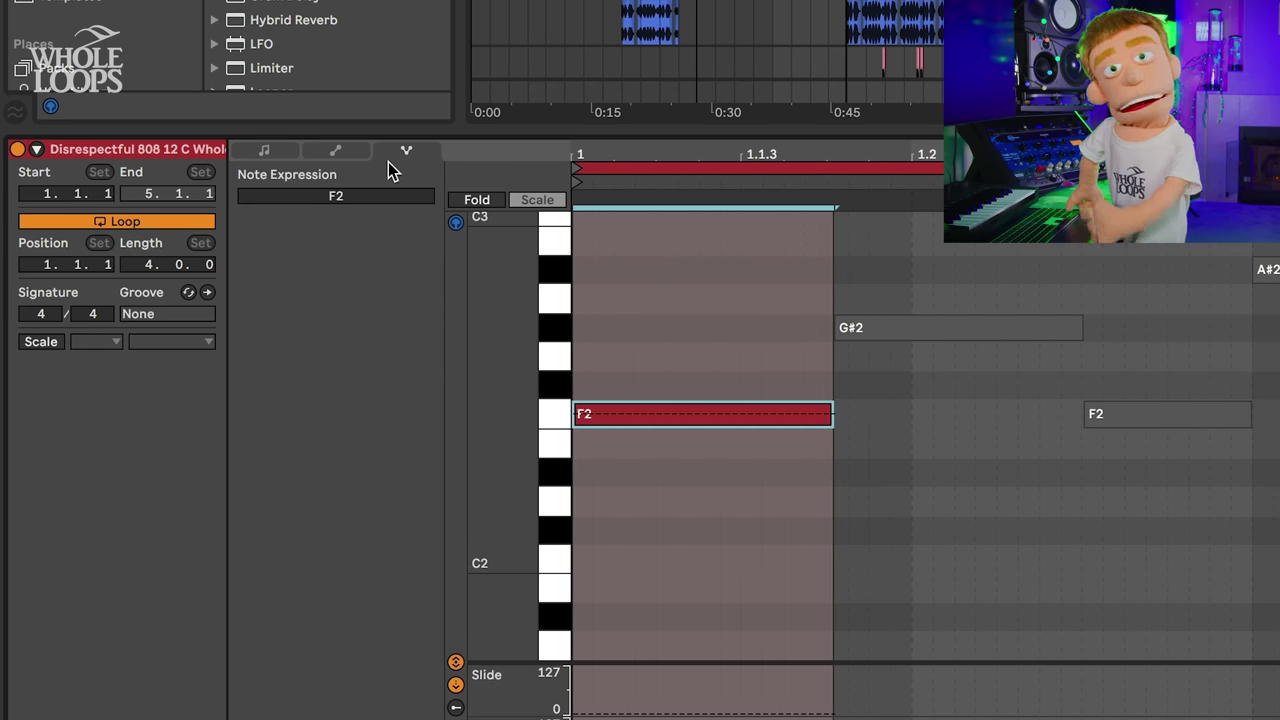
Step: Try a rising MIDI Ctrl Pitch Bend envelope over the first F2 note, undo it, and return to the note expression view
click(338, 151)
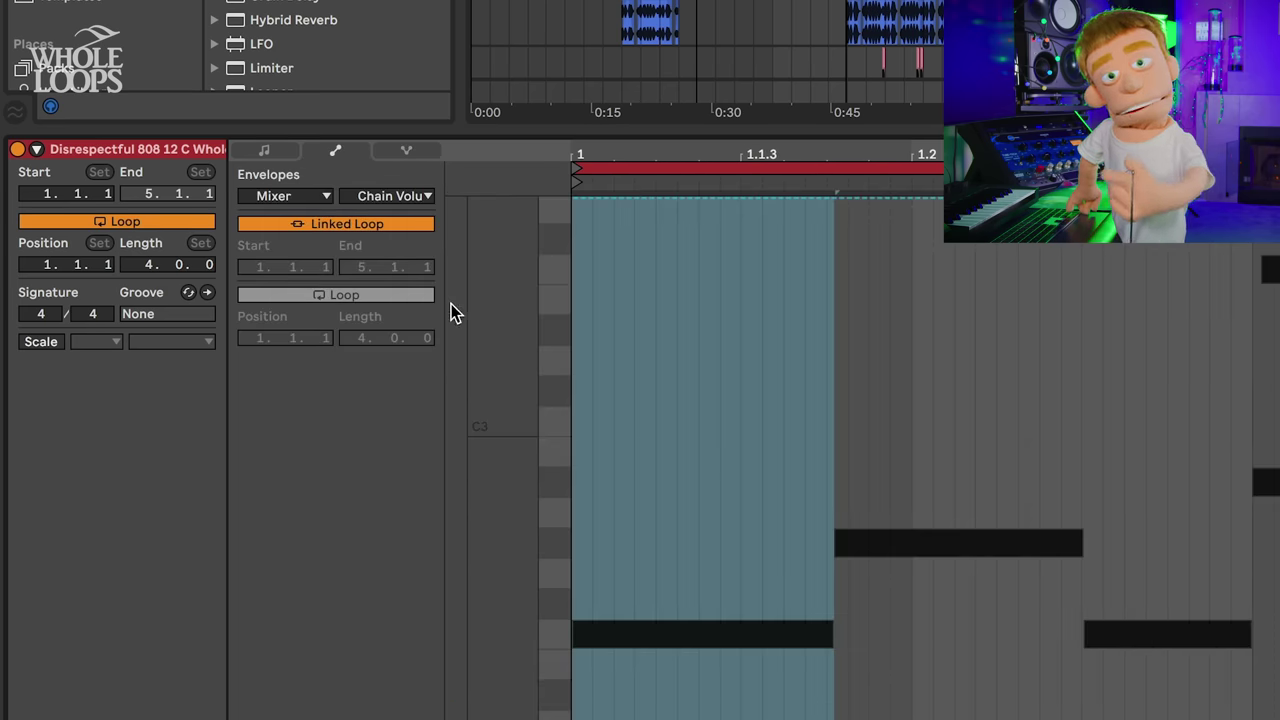
click(369, 195)
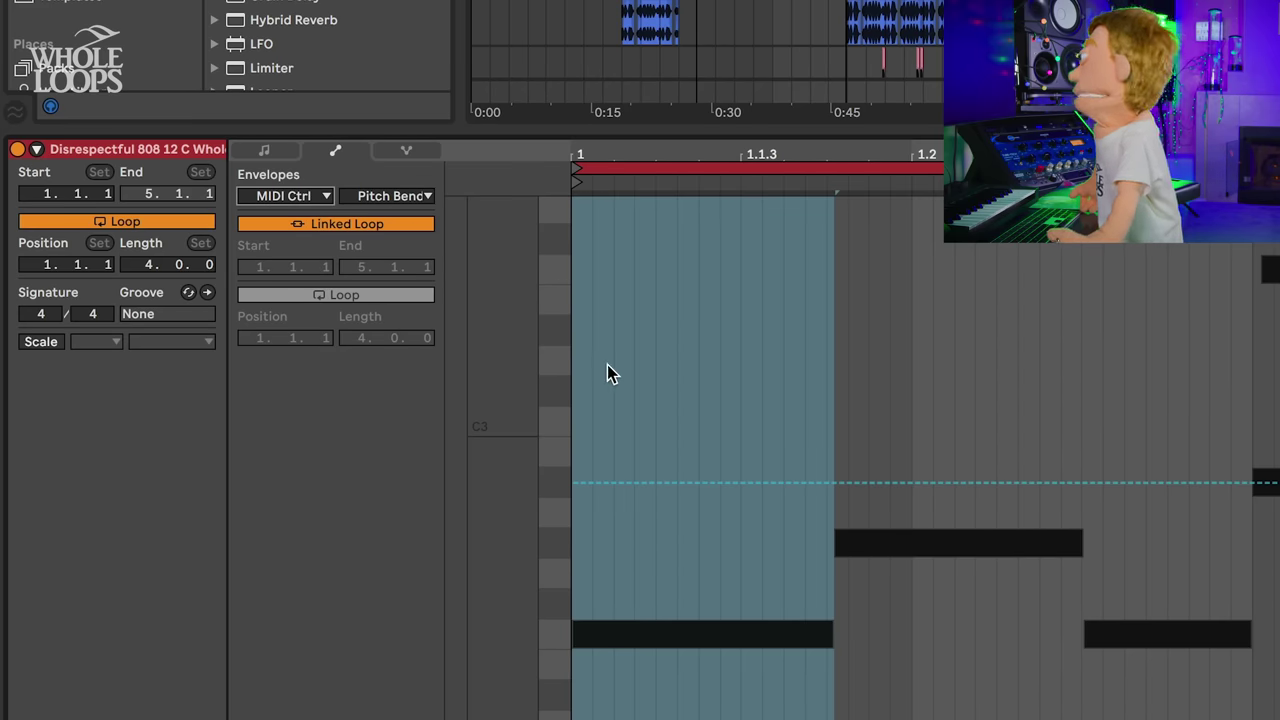
click(634, 483)
drag(686, 483, 825, 211)
key(super+z)
key(super+z)
click(398, 152)
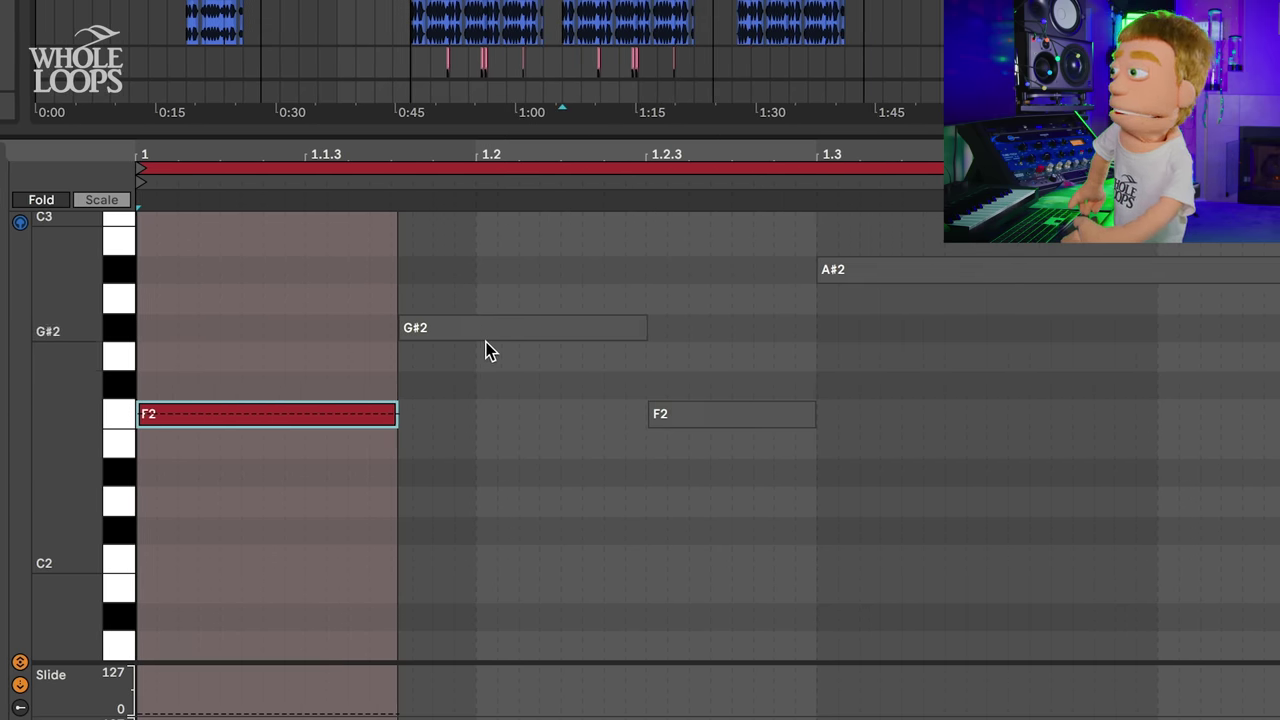
Step: Delete the first G#2 and the F2 after it, and extend the opening F2 note to just before beat 1.3
click(487, 350)
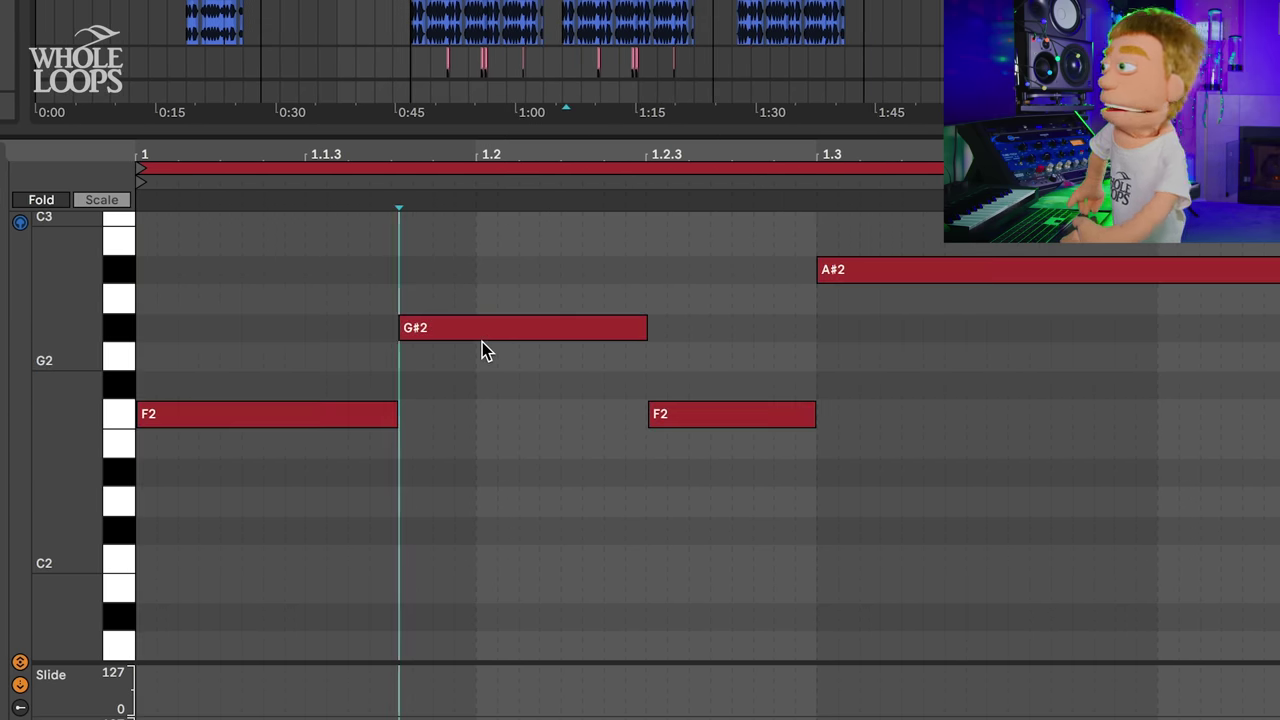
click(501, 330)
key(Delete)
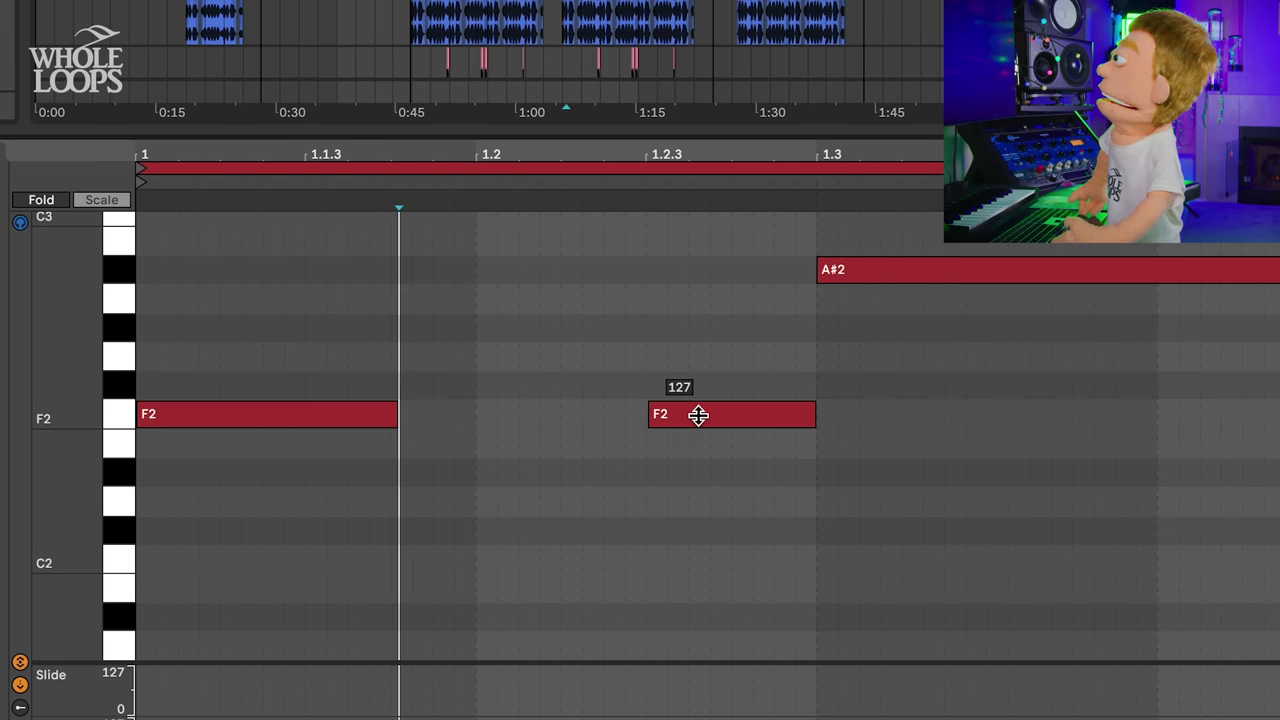
key(super+z)
click(692, 412)
key(Delete)
click(606, 324)
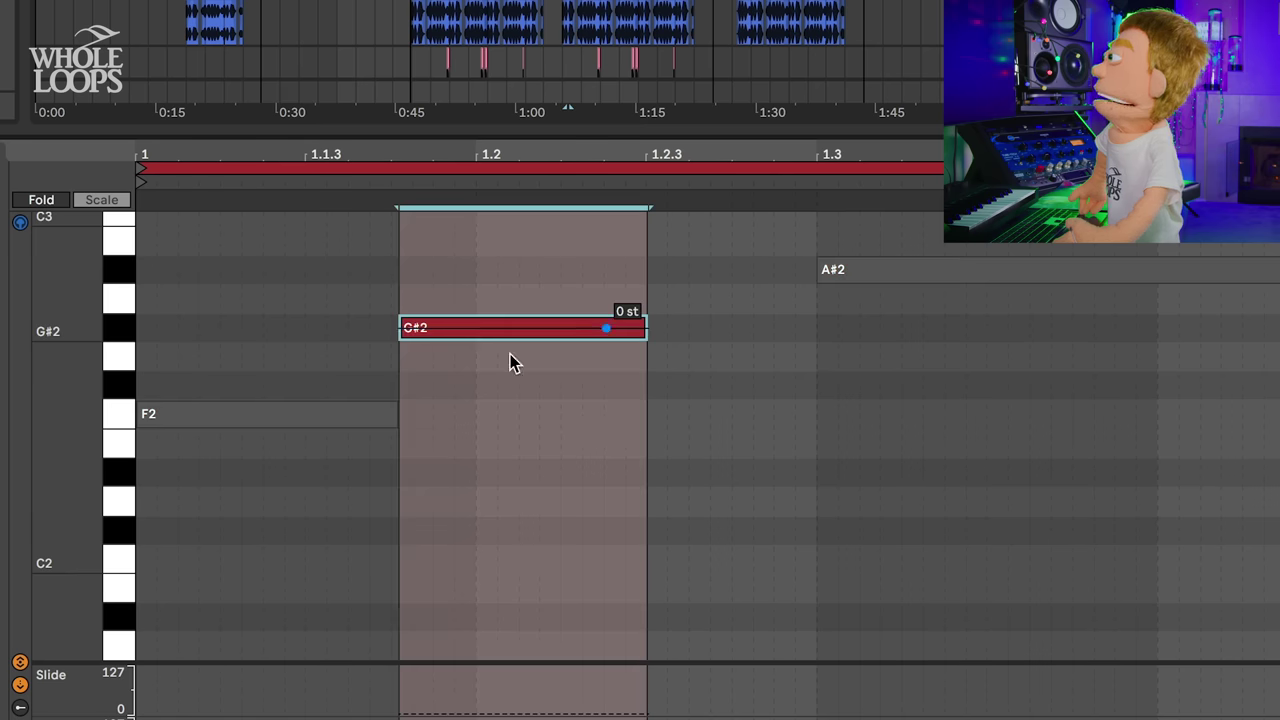
key(Delete)
drag(397, 414, 811, 426)
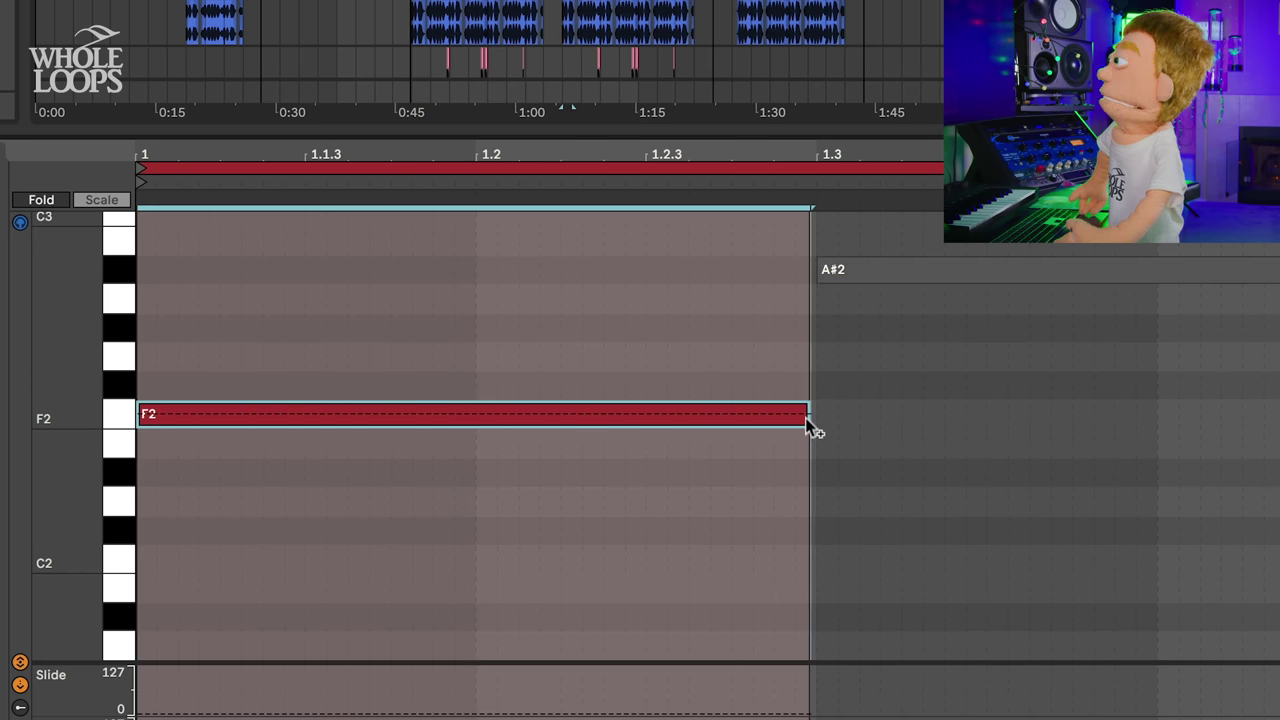
Step: Draw a pitch curve on the extended opening F2 that glides up to +3 st and back down to 0 st
click(362, 414)
drag(397, 414, 412, 328)
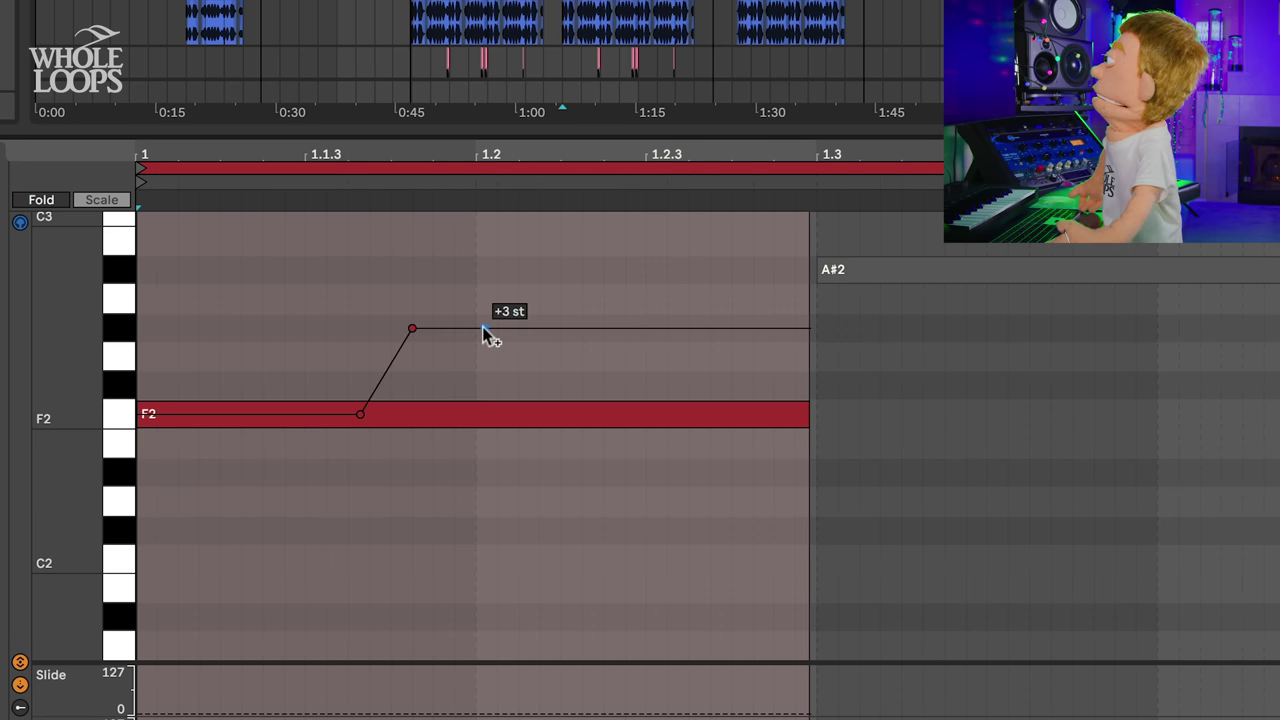
click(582, 328)
drag(604, 328, 668, 414)
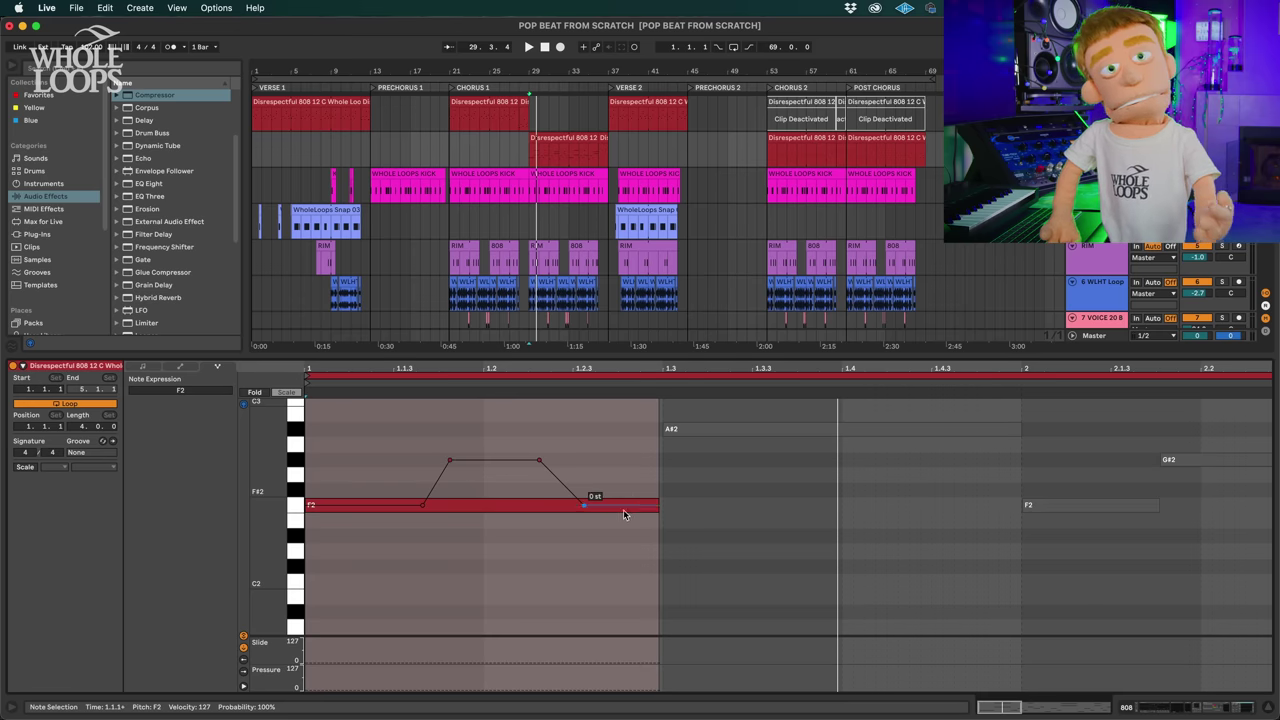
Step: Delete the first G#2 in bar 2 and lengthen the bar's opening F2 note past beat 2.2
click(1074, 512)
double_click(1181, 461)
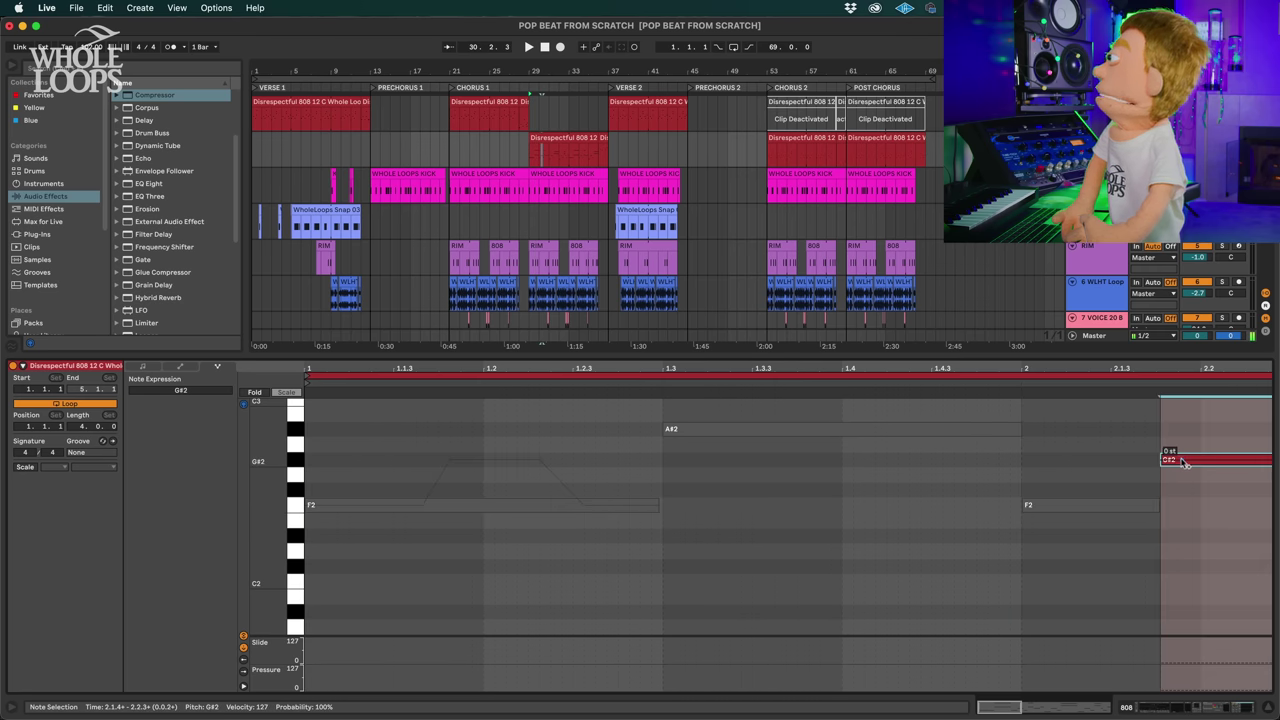
double_click(1172, 459)
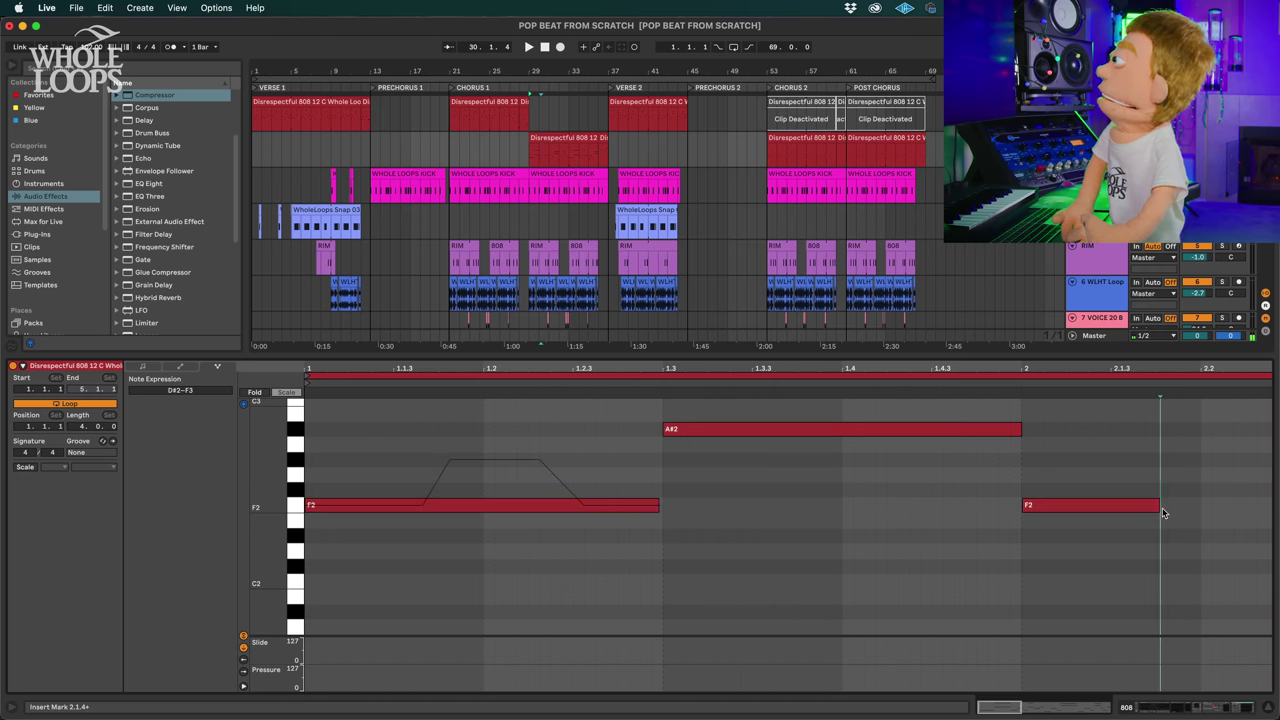
drag(1163, 513, 1268, 510)
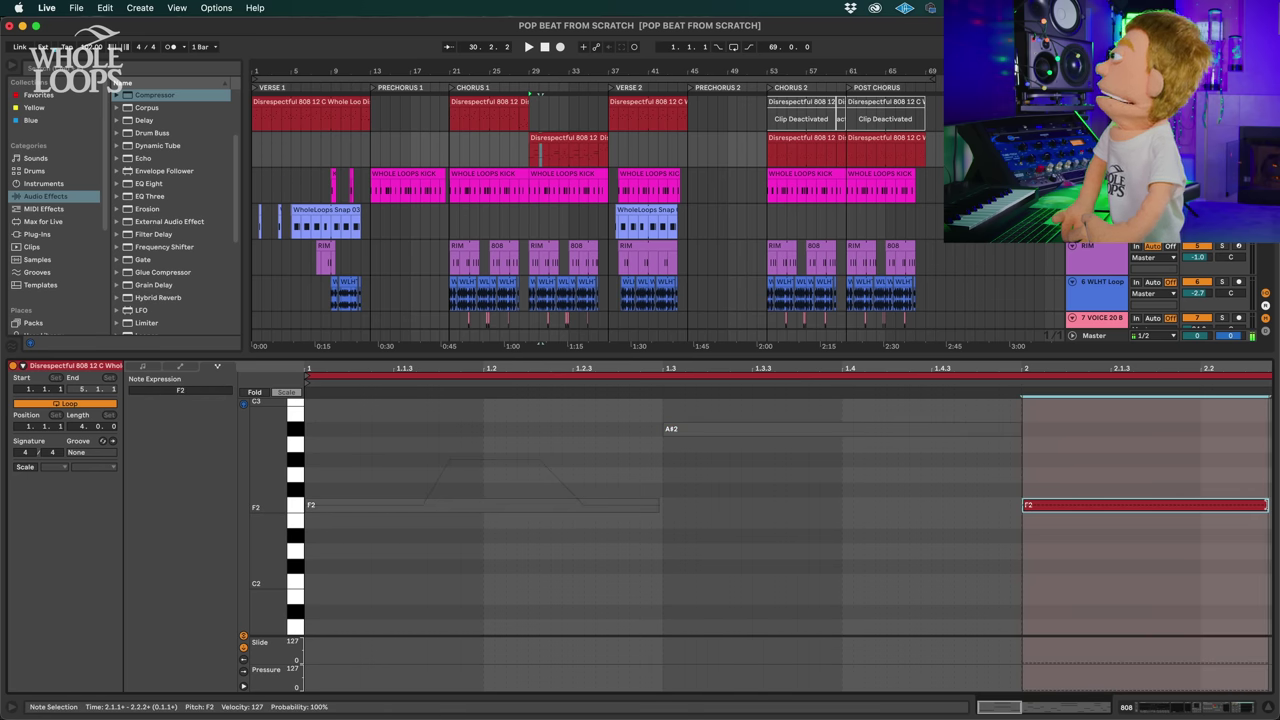
Step: Add a pitch glide up to +3 st on the F2 note that starts bar 2
click(1152, 507)
drag(1172, 505, 1178, 460)
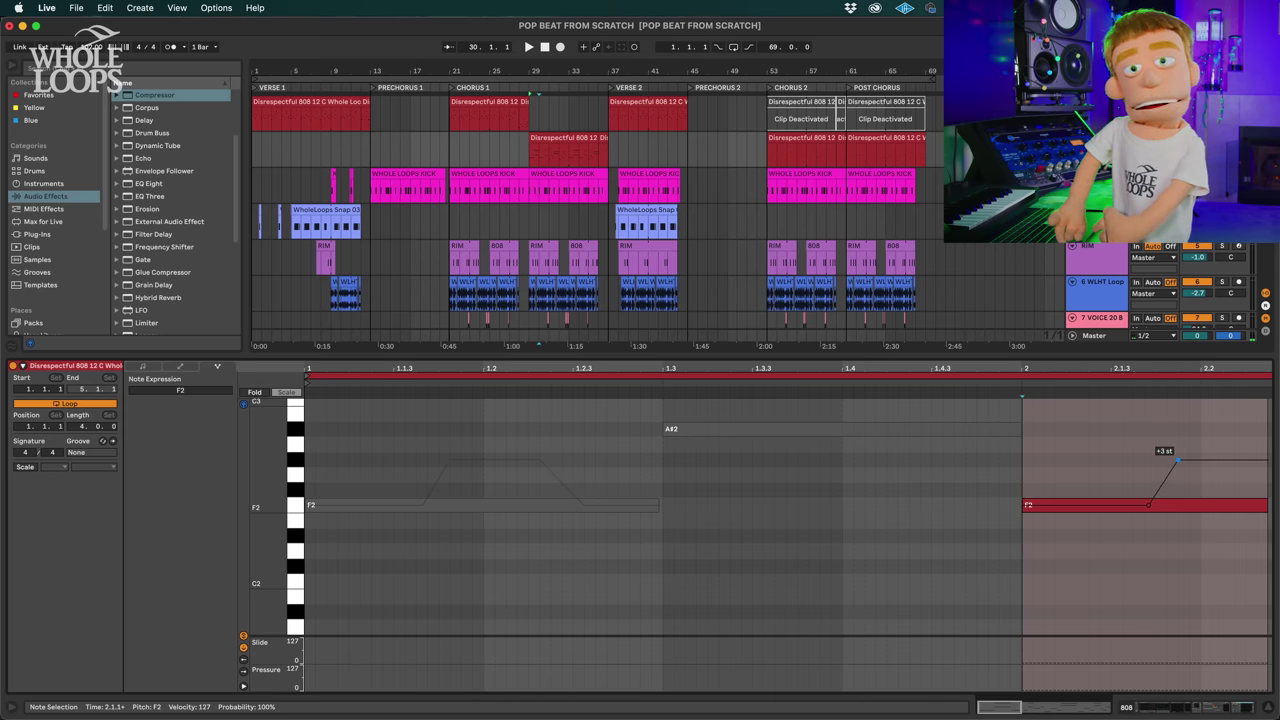
drag(1167, 460, 1173, 460)
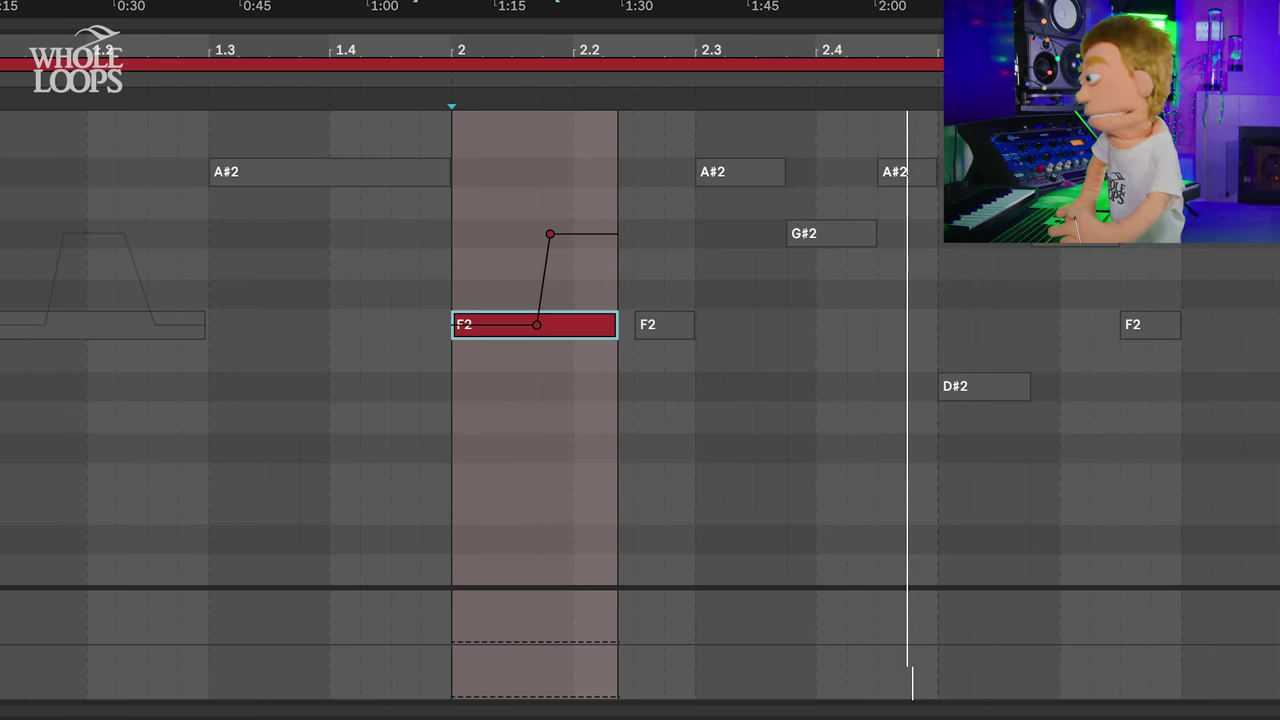
Step: Delete the F2 just before beat 2.3 and extend bar 2's opening F2 note up to beat 2.3
click(650, 318)
key(Delete)
drag(616, 322, 689, 302)
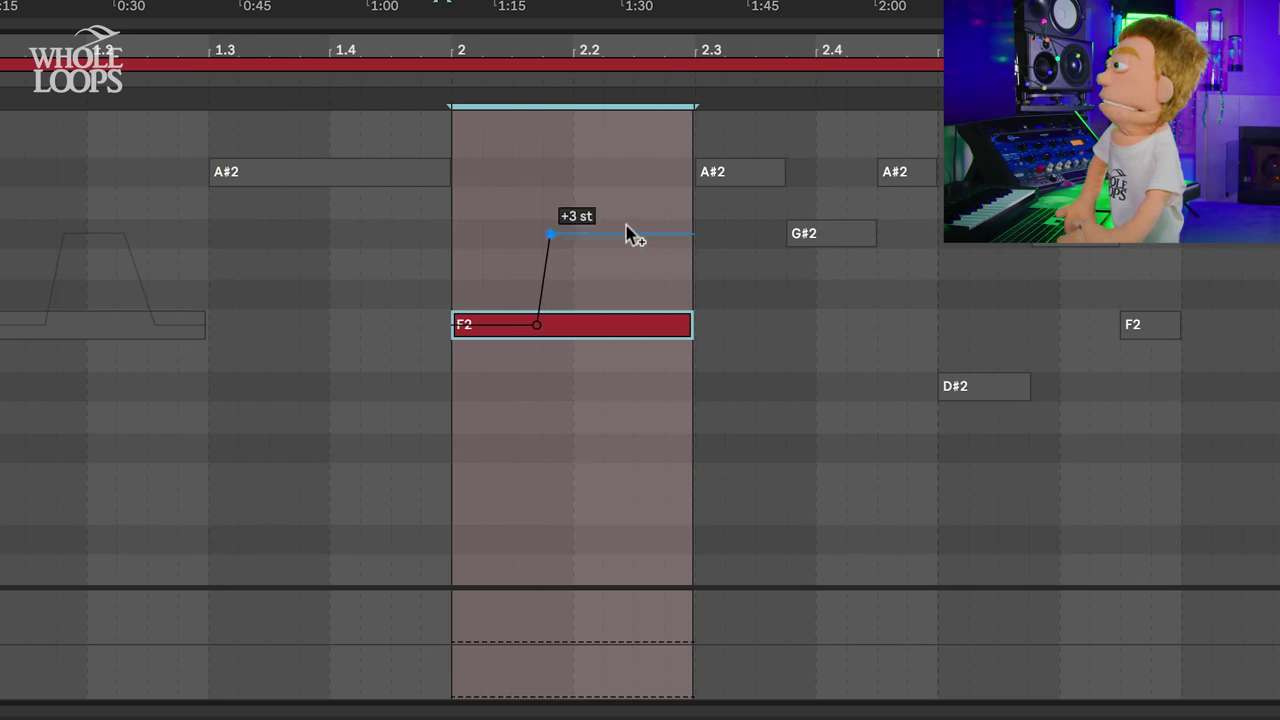
Step: Glide the pitch curve of bar 2's long F2 back down to its base pitch before beat 2.3 and audition it
click(620, 234)
drag(627, 386, 636, 429)
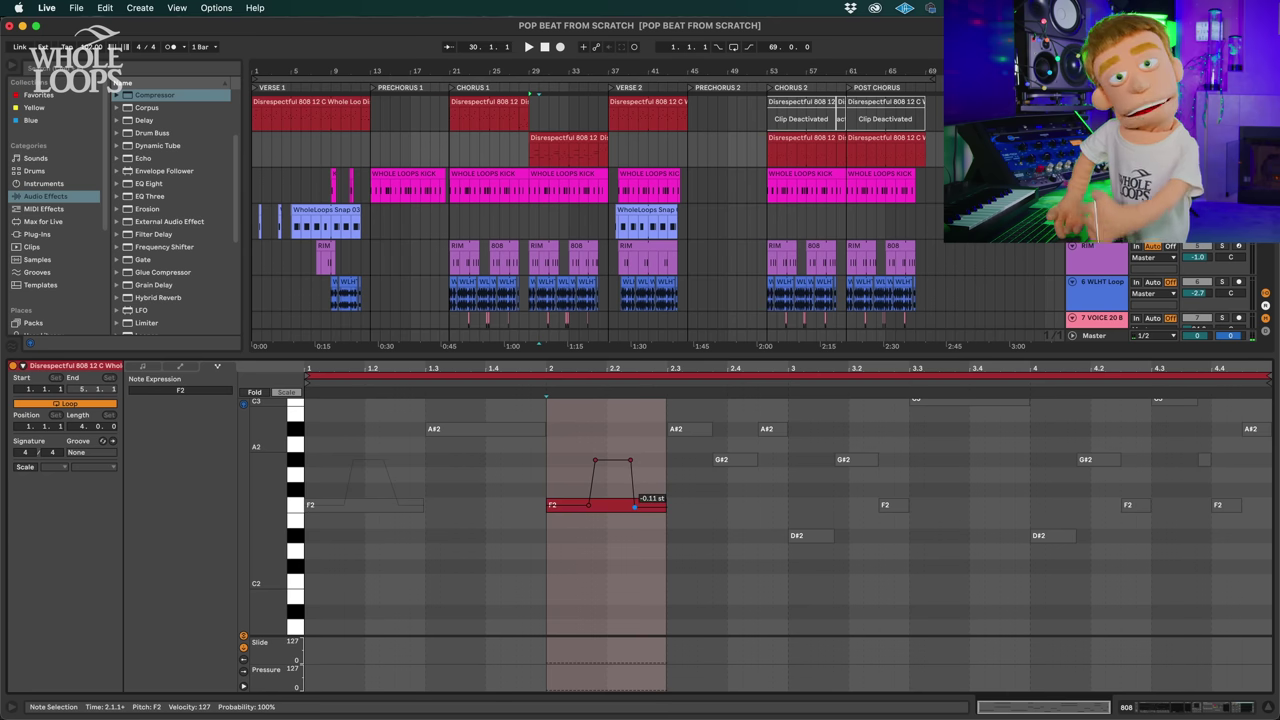
drag(634, 506, 636, 504)
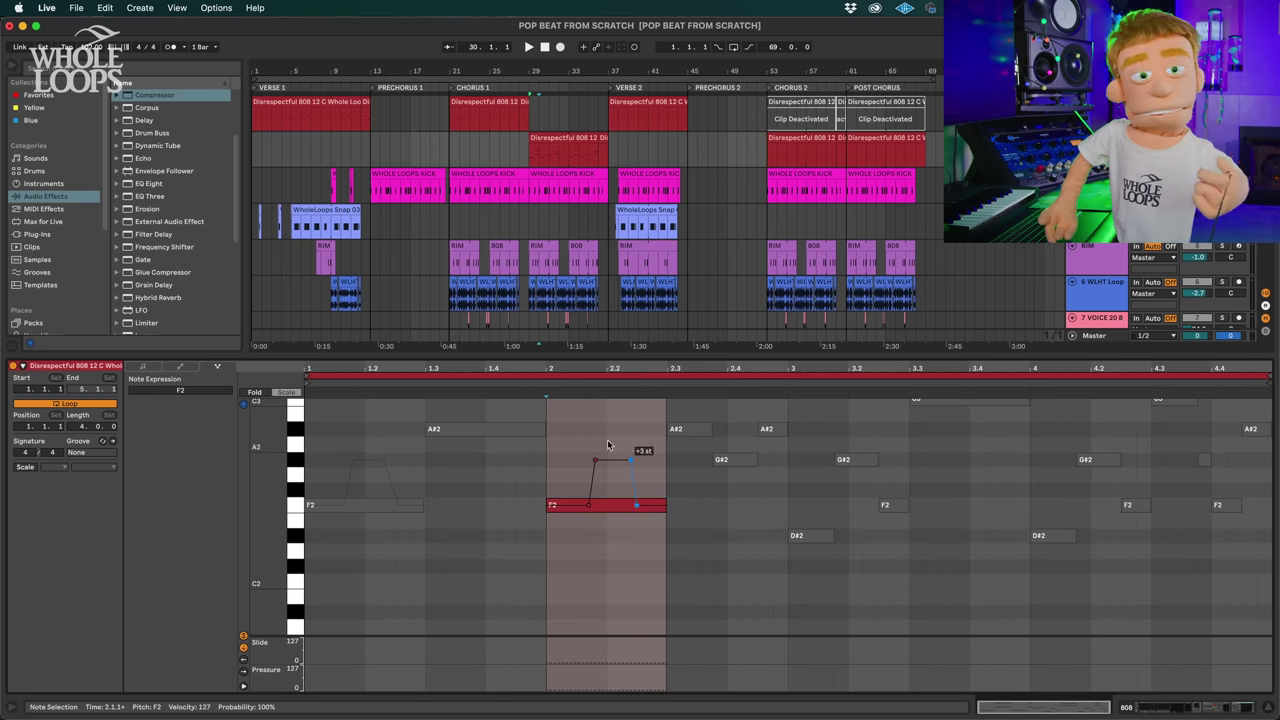
click(540, 385)
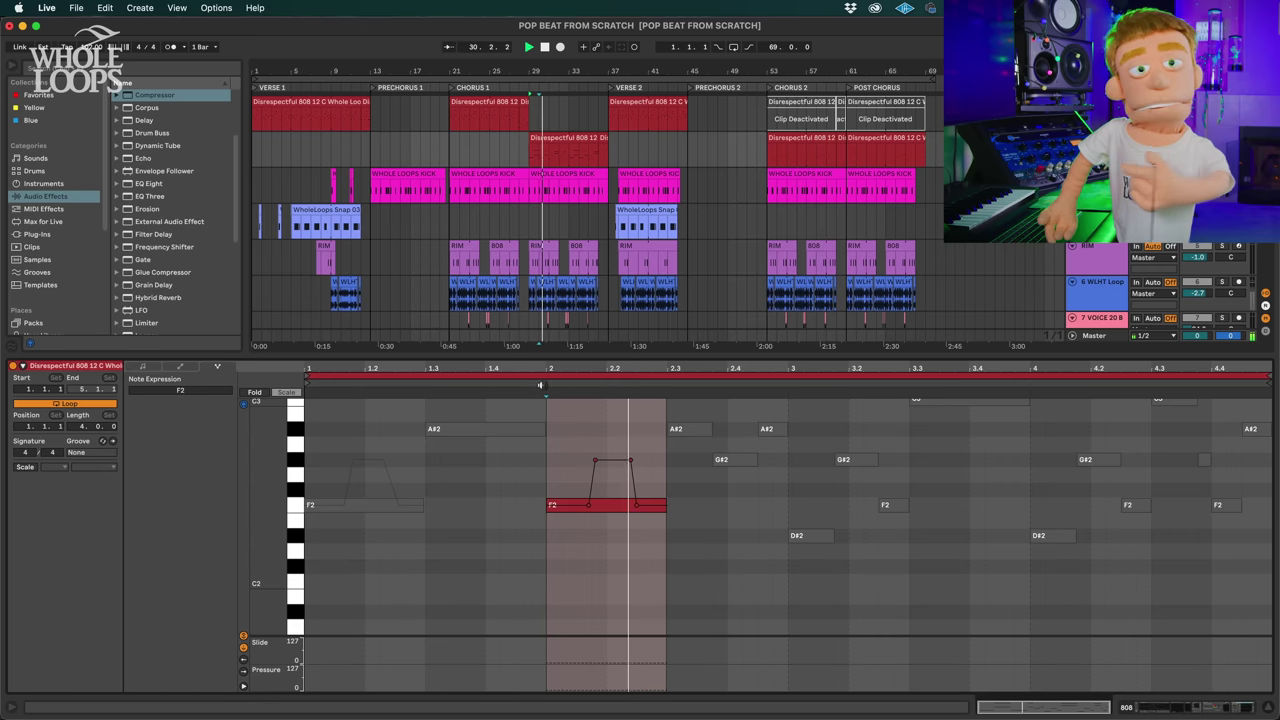
key(space)
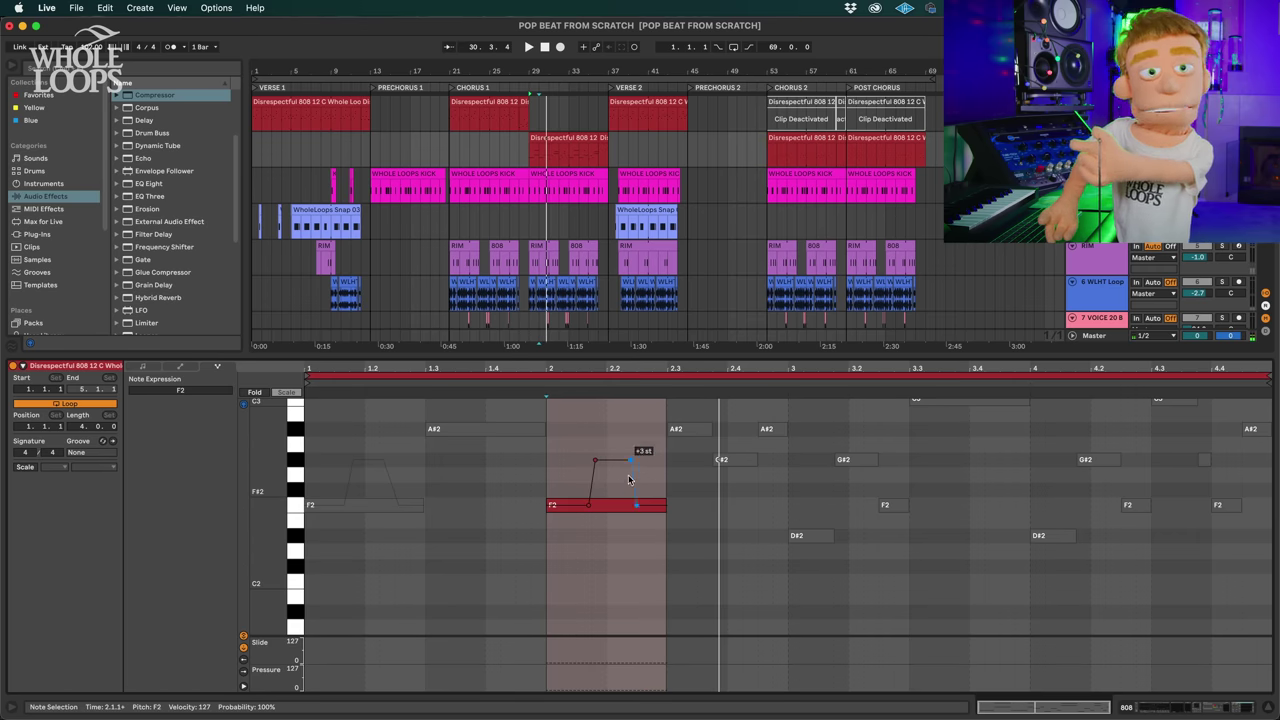